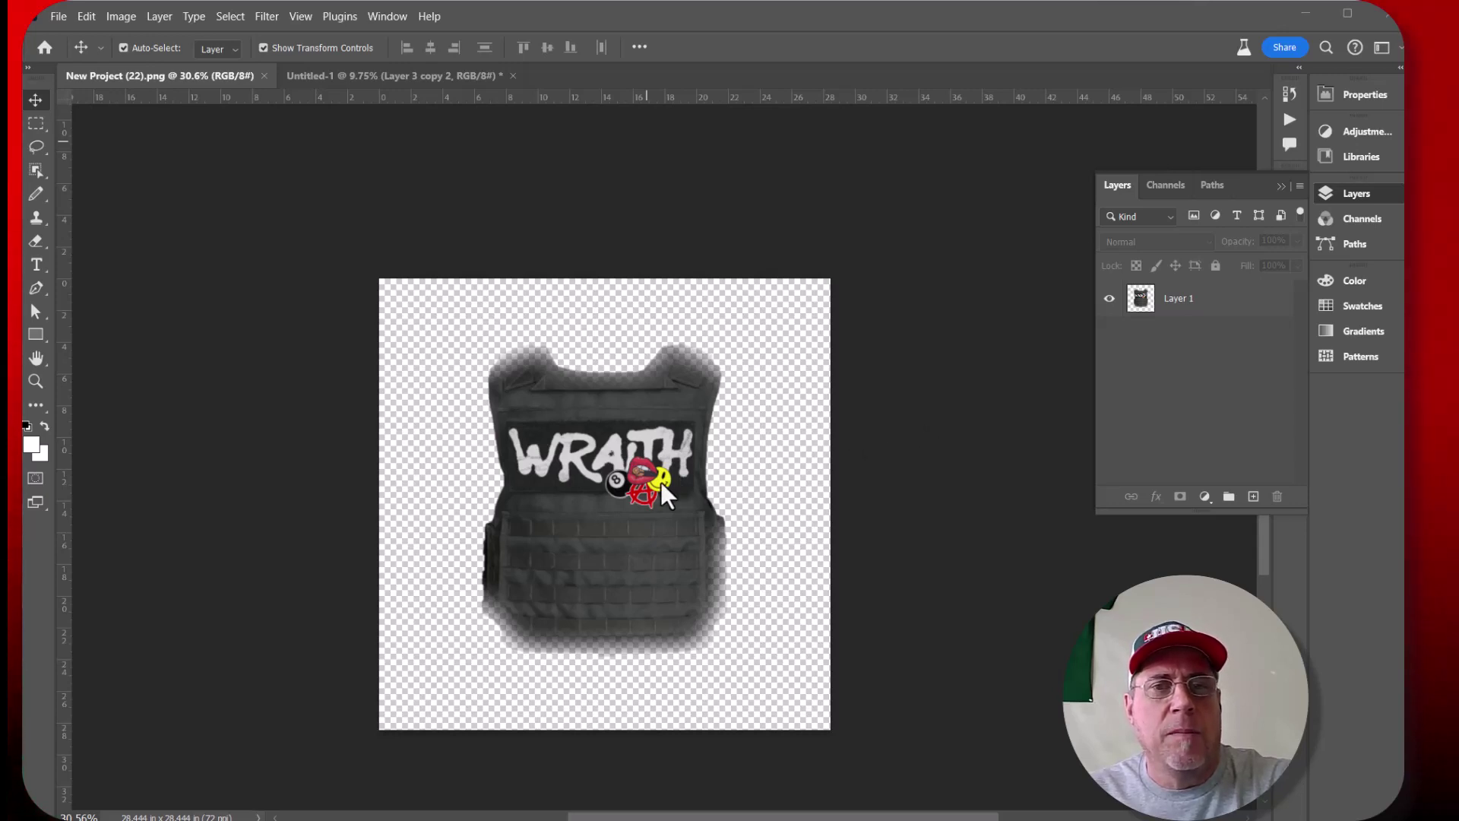
# Zoom from about 30% to 128% on the vest's soft, faded right shoulder edge
pyautogui.scroll(1, 644, 482)
pyautogui.scroll(-3, 642, 496)
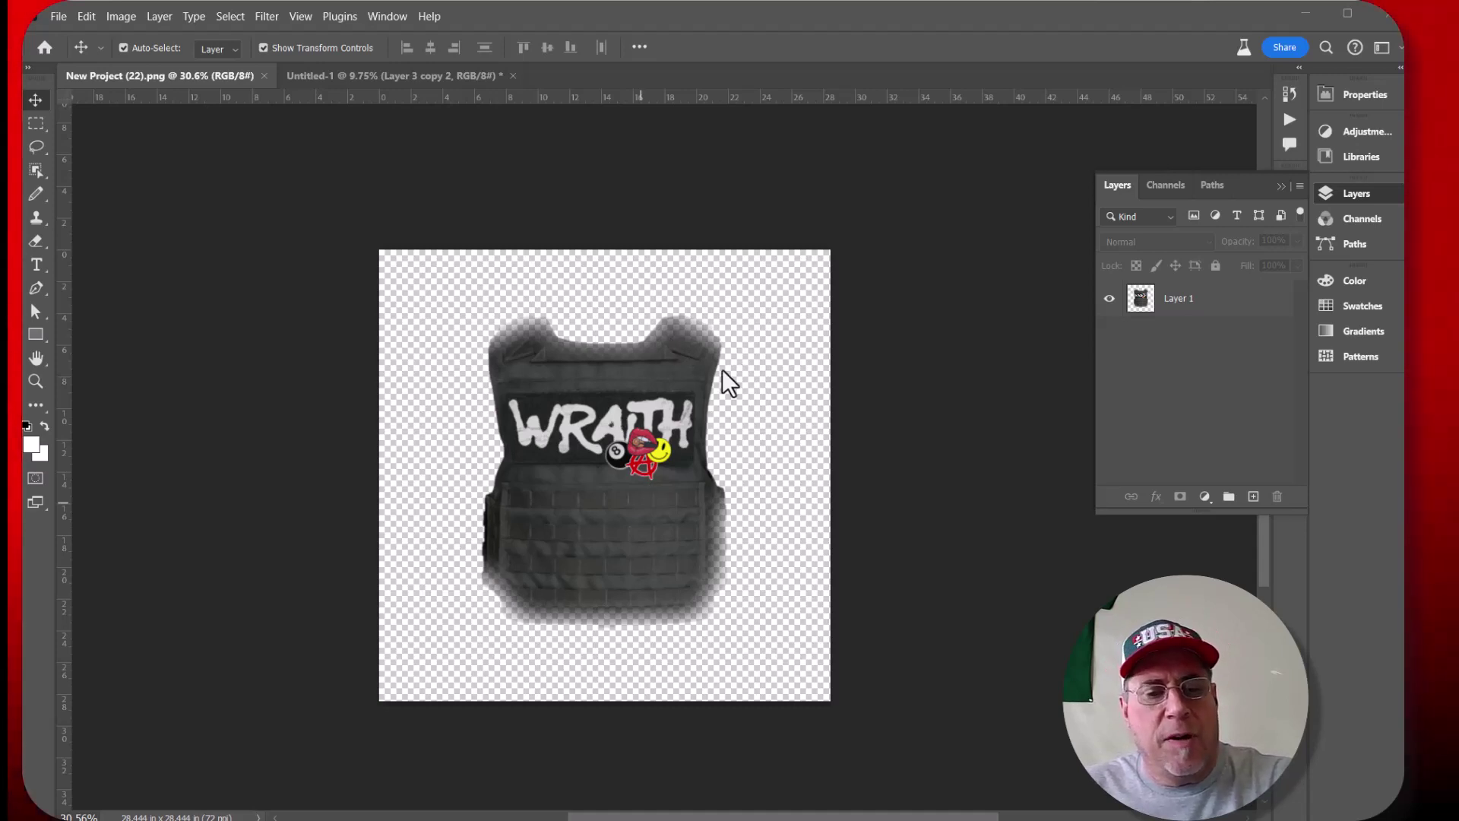
pyautogui.scroll(1, 690, 367)
pyautogui.scroll(3, 708, 415)
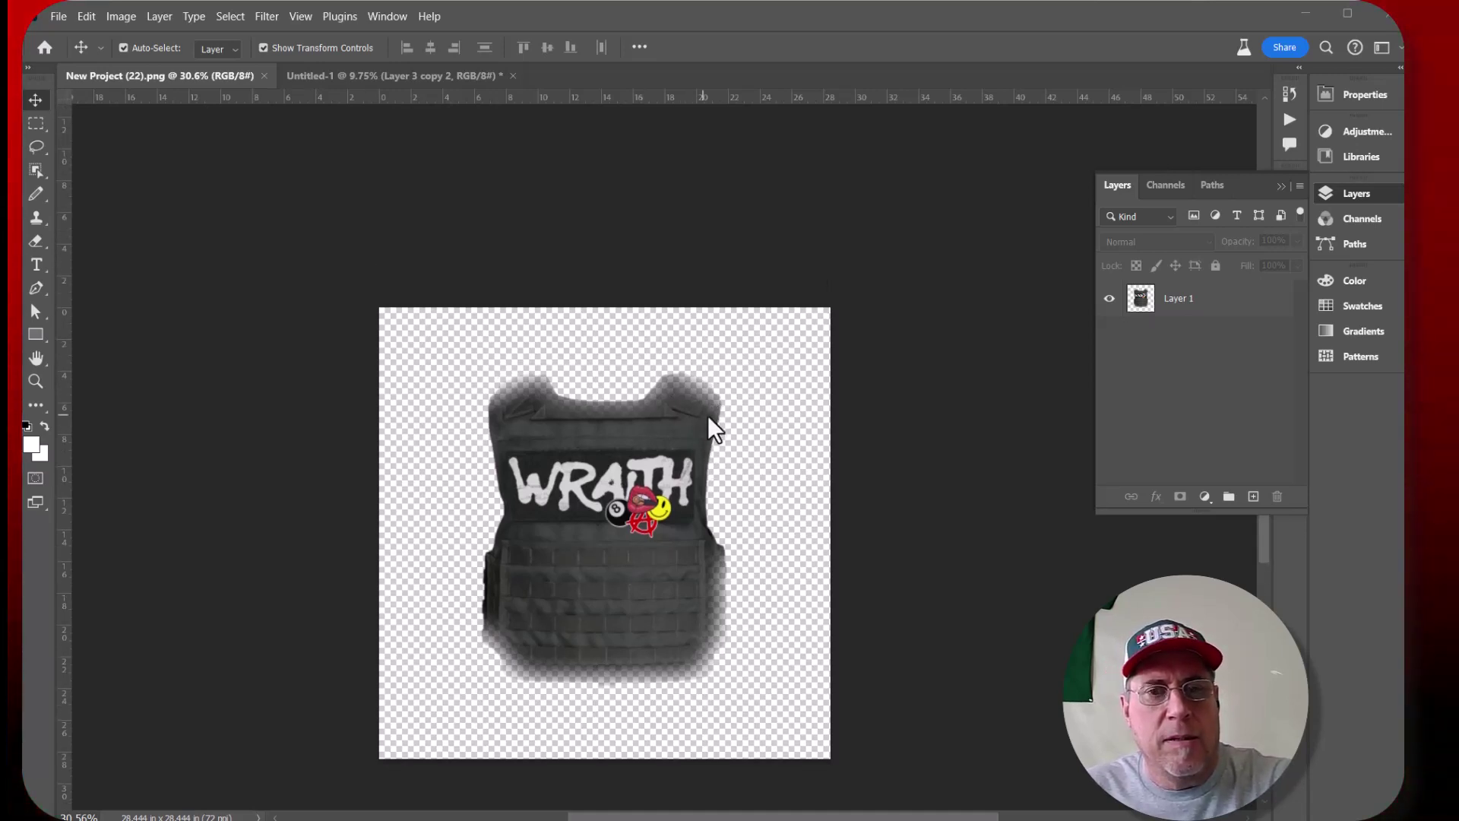
pyautogui.scroll(-5, 703, 450)
pyautogui.scroll(4, 677, 383)
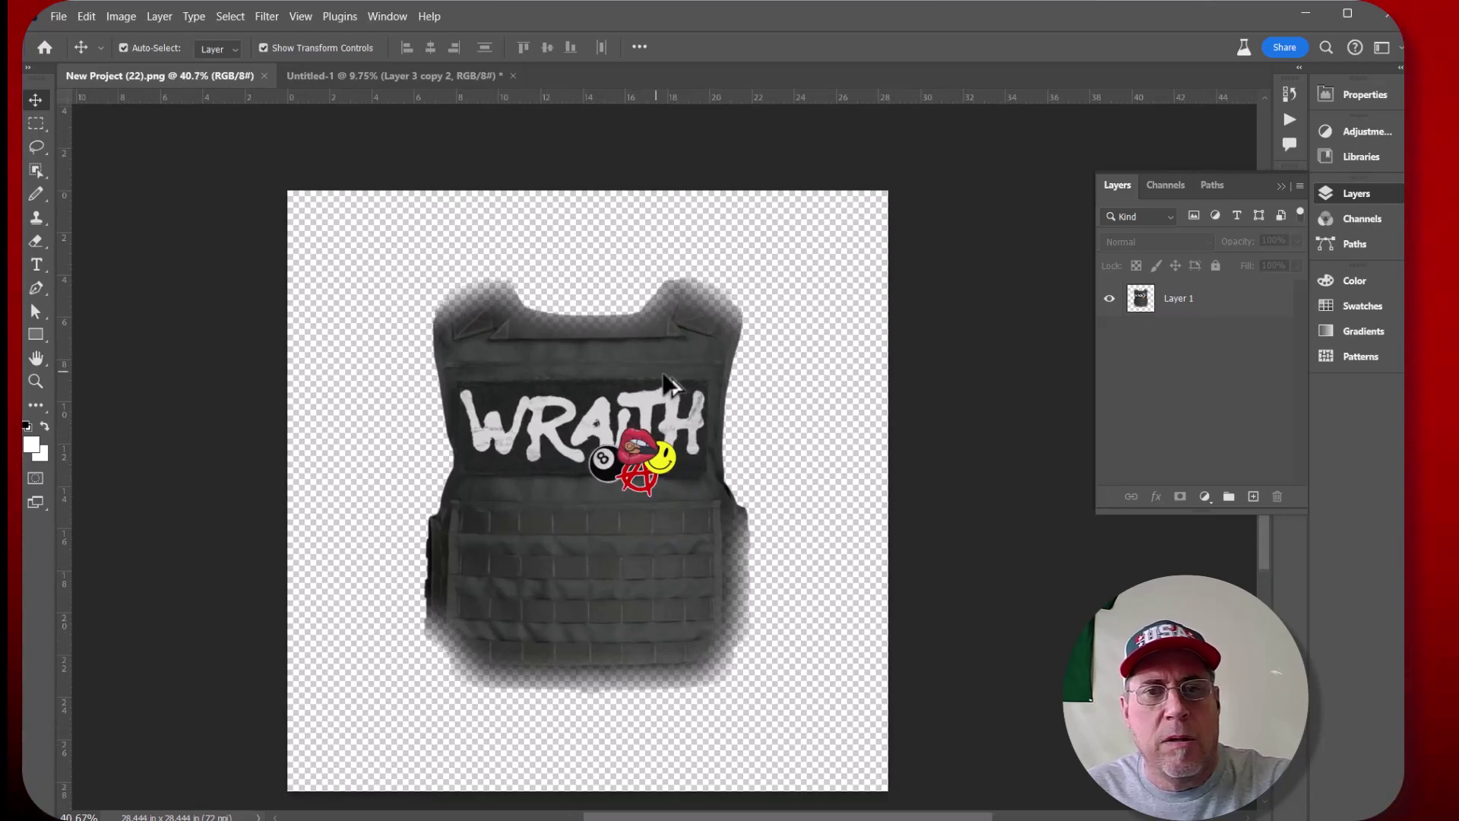
pyautogui.scroll(4, 705, 228)
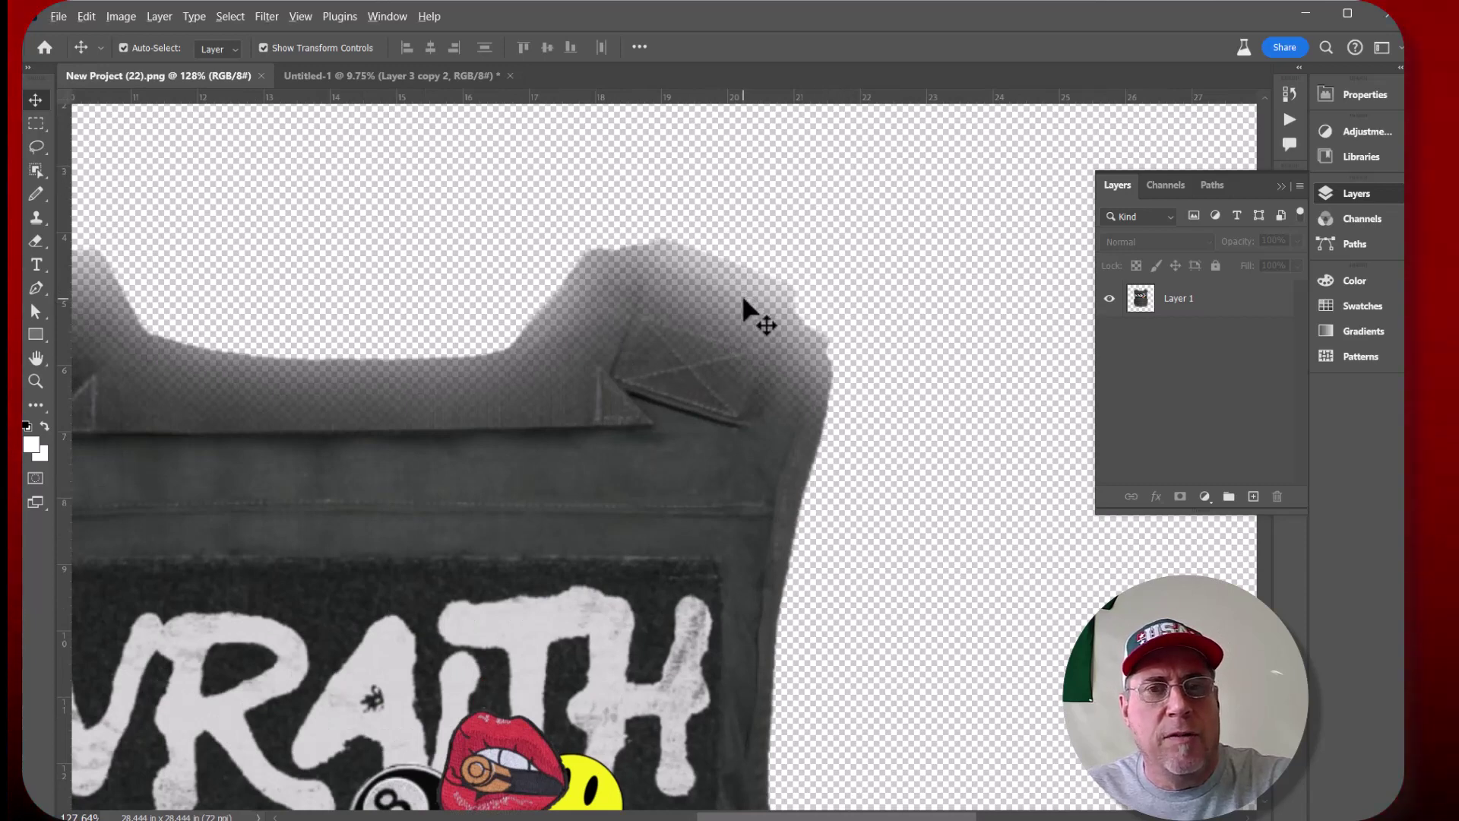
pyautogui.scroll(3, 742, 295)
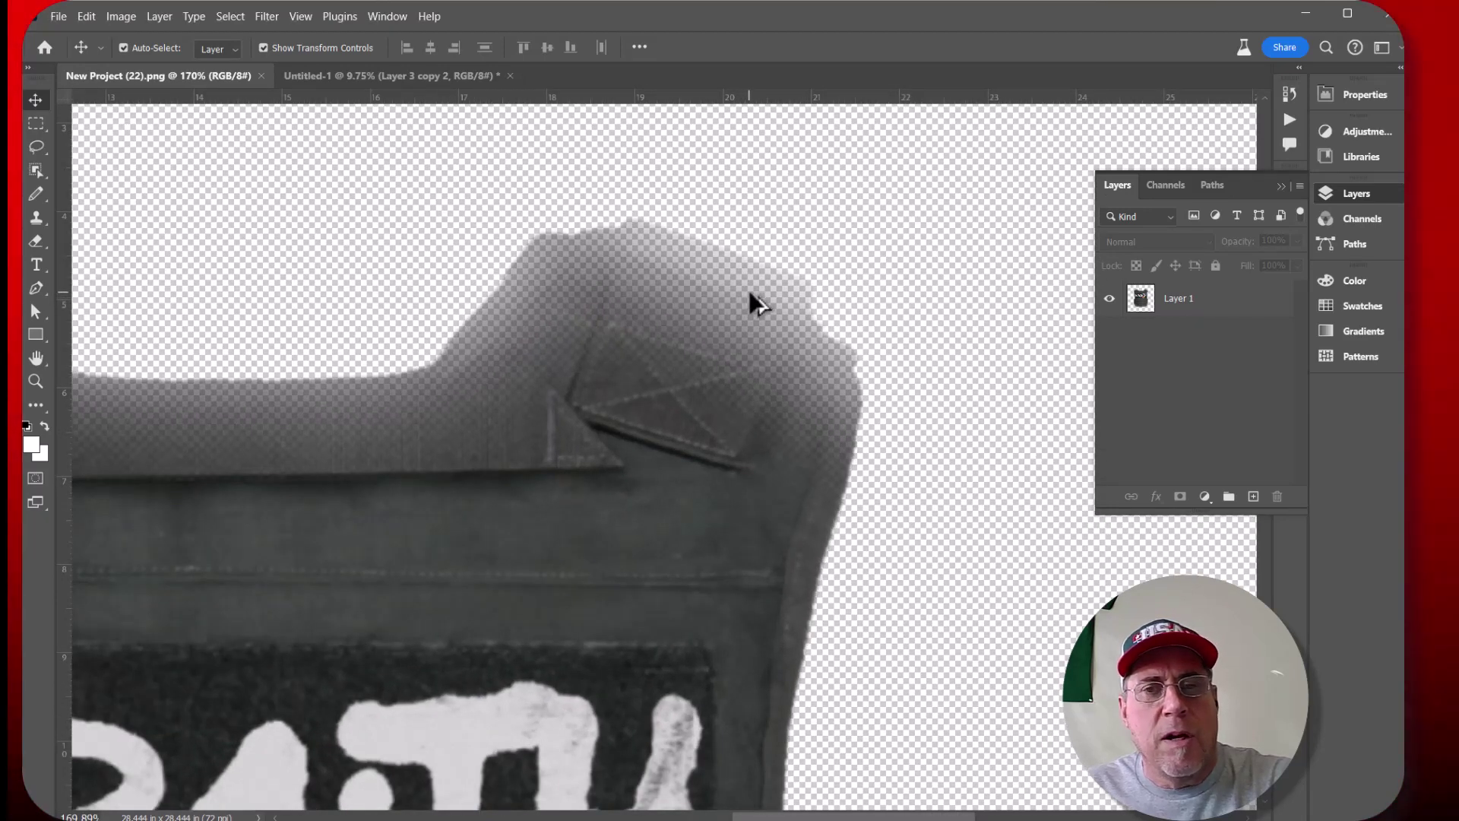
pyautogui.scroll(-1, 750, 293)
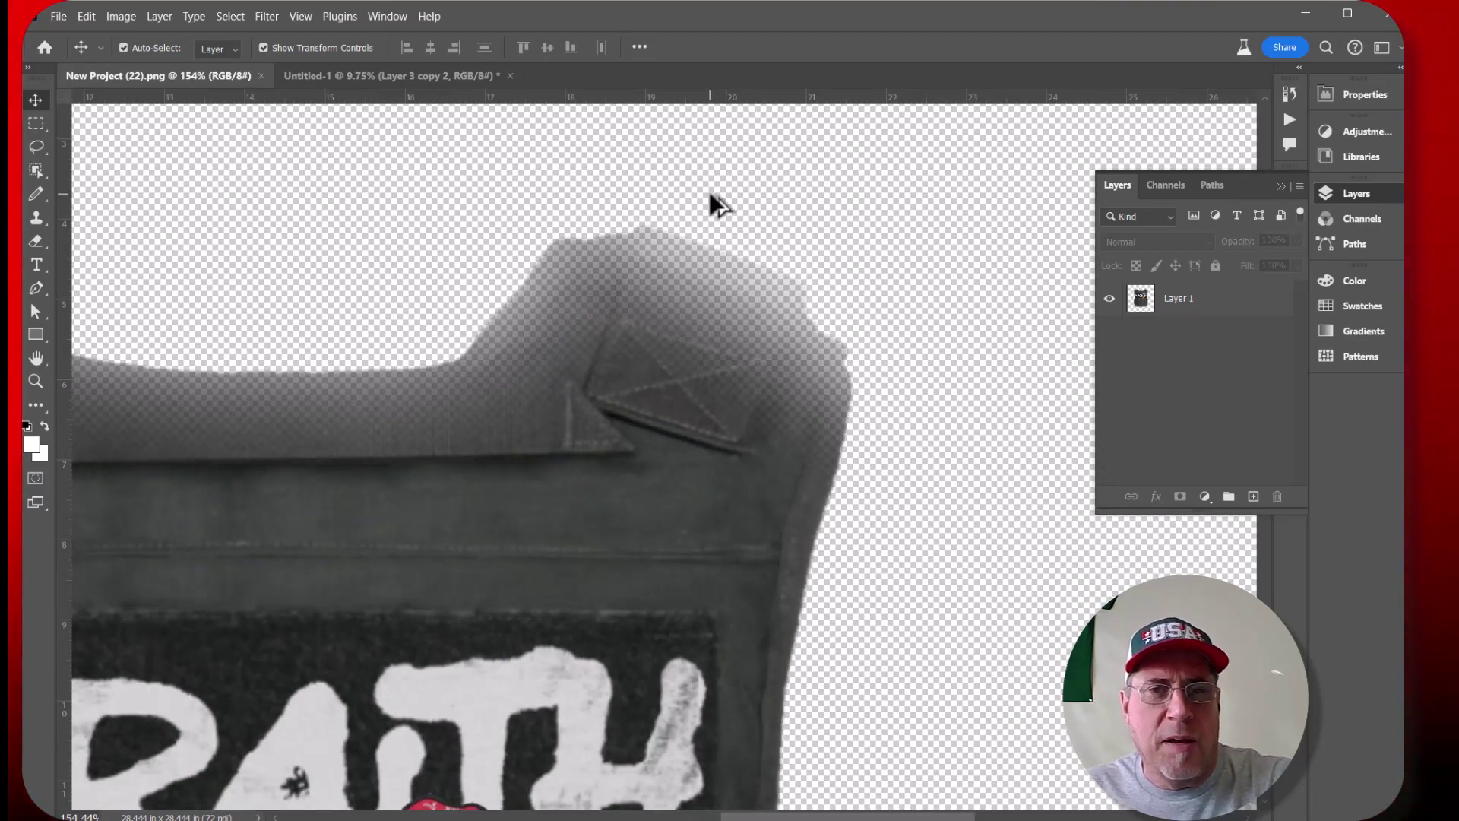
pyautogui.scroll(-5, 700, 272)
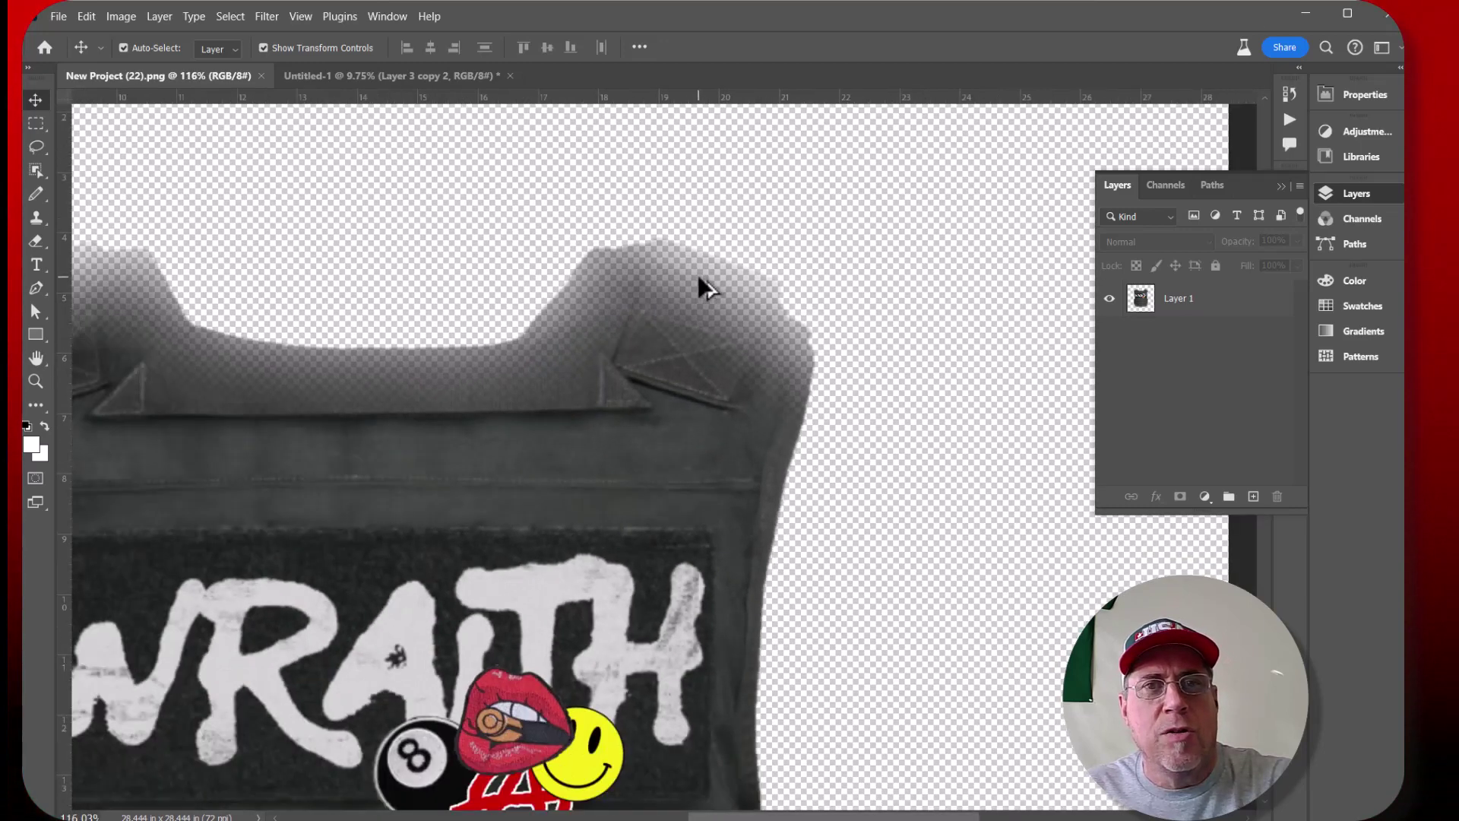
pyautogui.scroll(6, 699, 266)
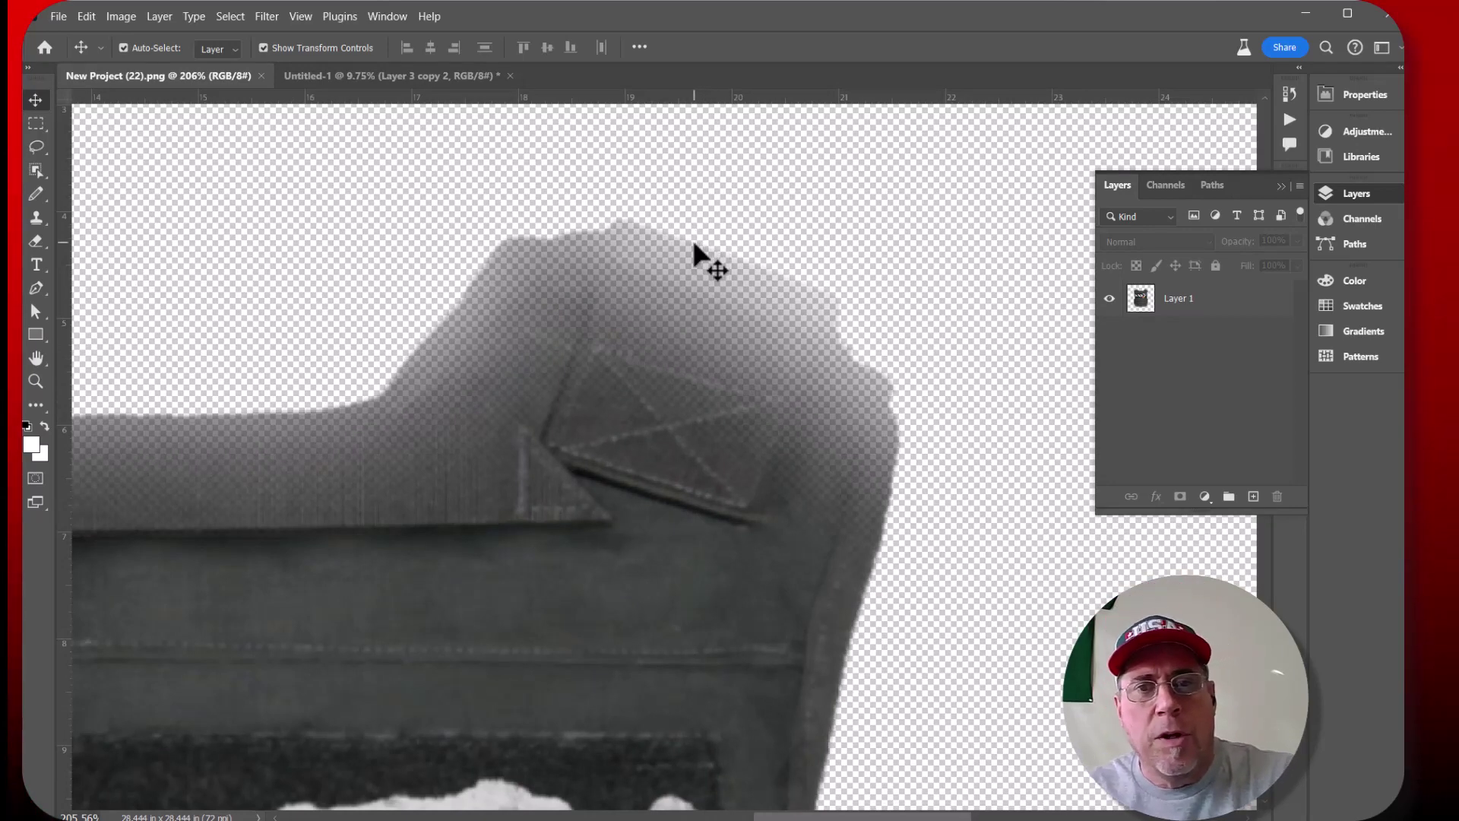
pyautogui.scroll(3, 710, 266)
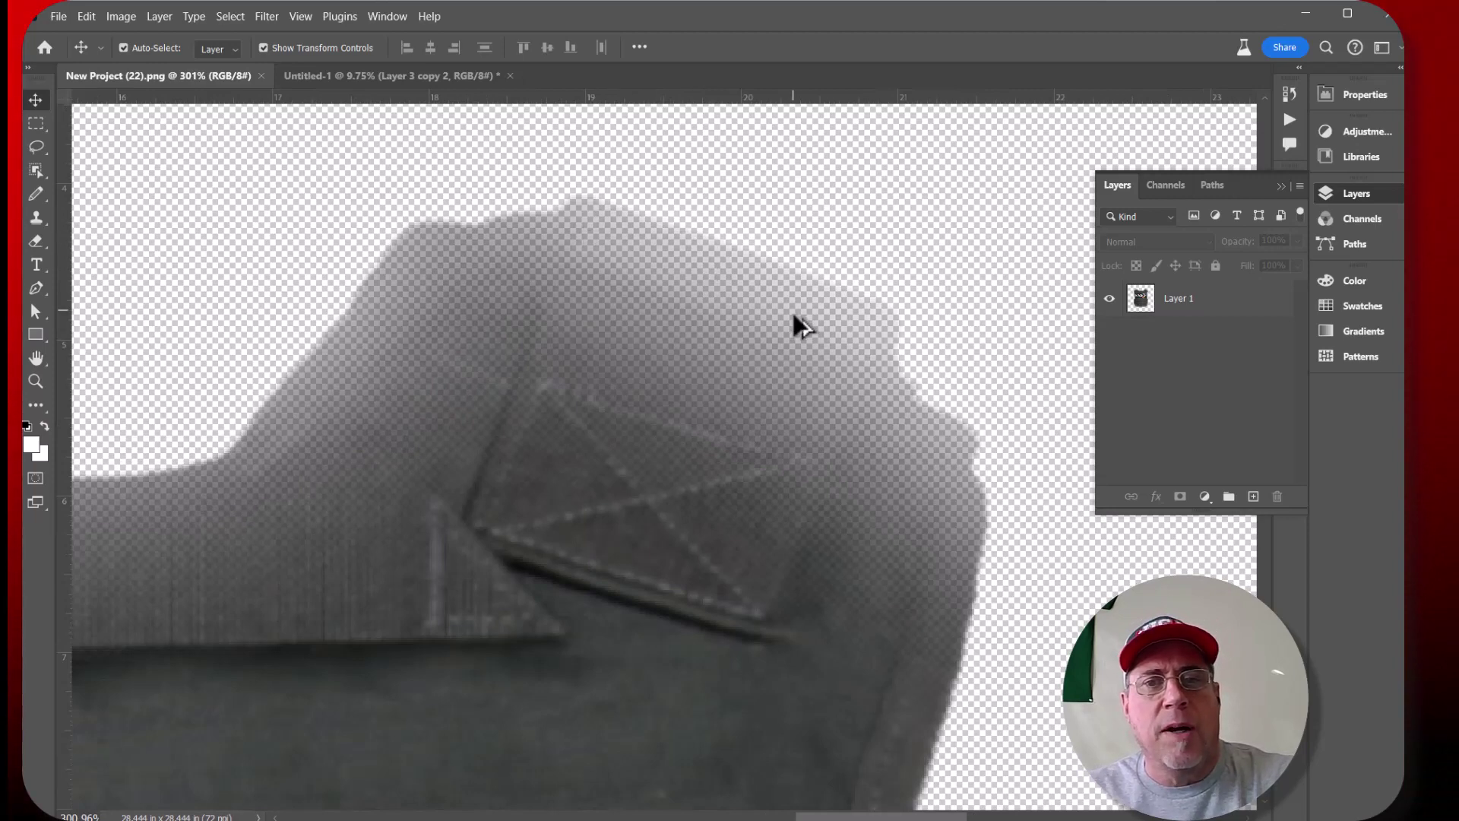
pyautogui.scroll(-5, 658, 337)
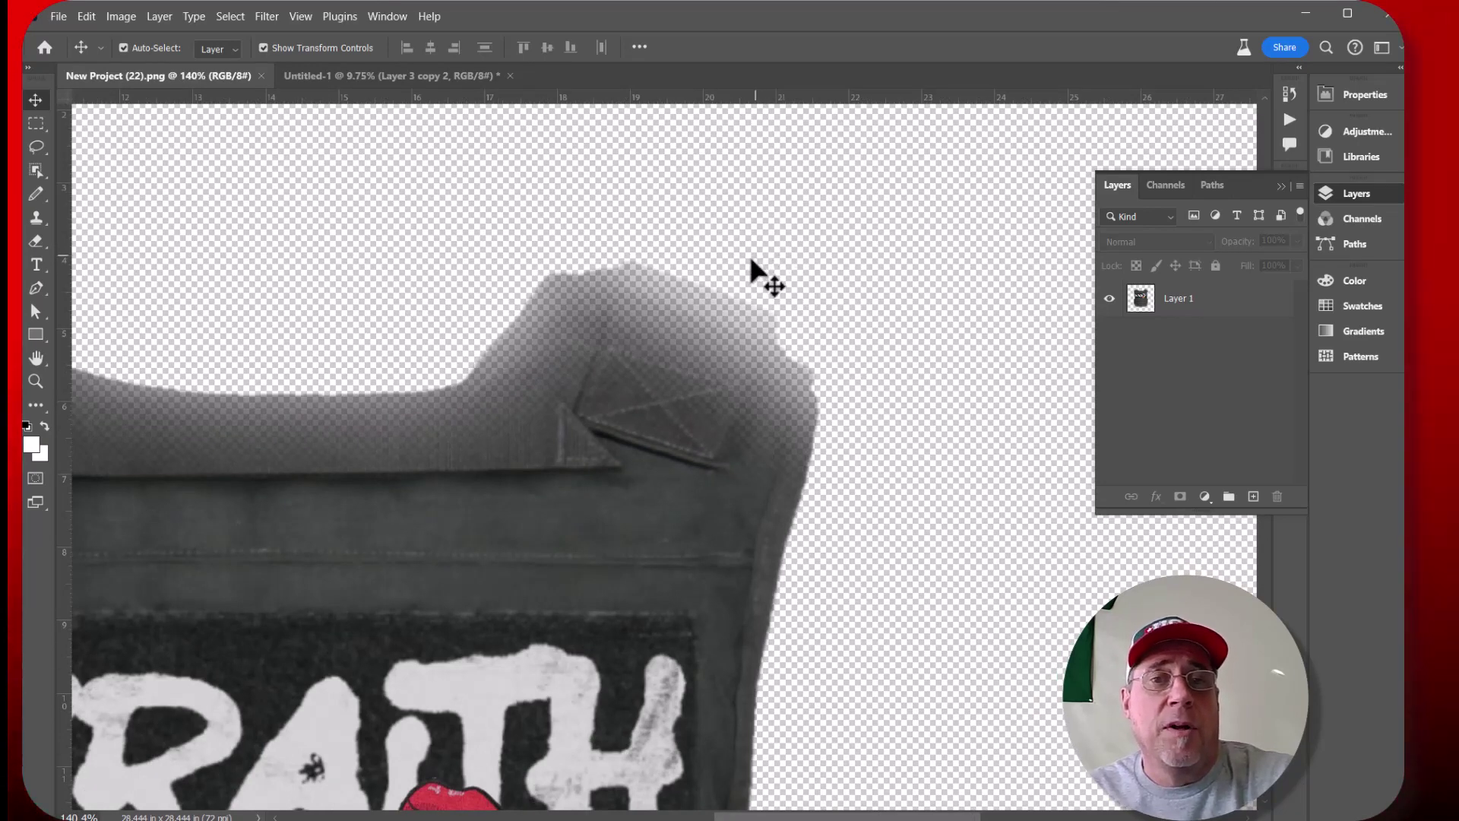
pyautogui.scroll(3, 704, 304)
pyautogui.scroll(2, 704, 306)
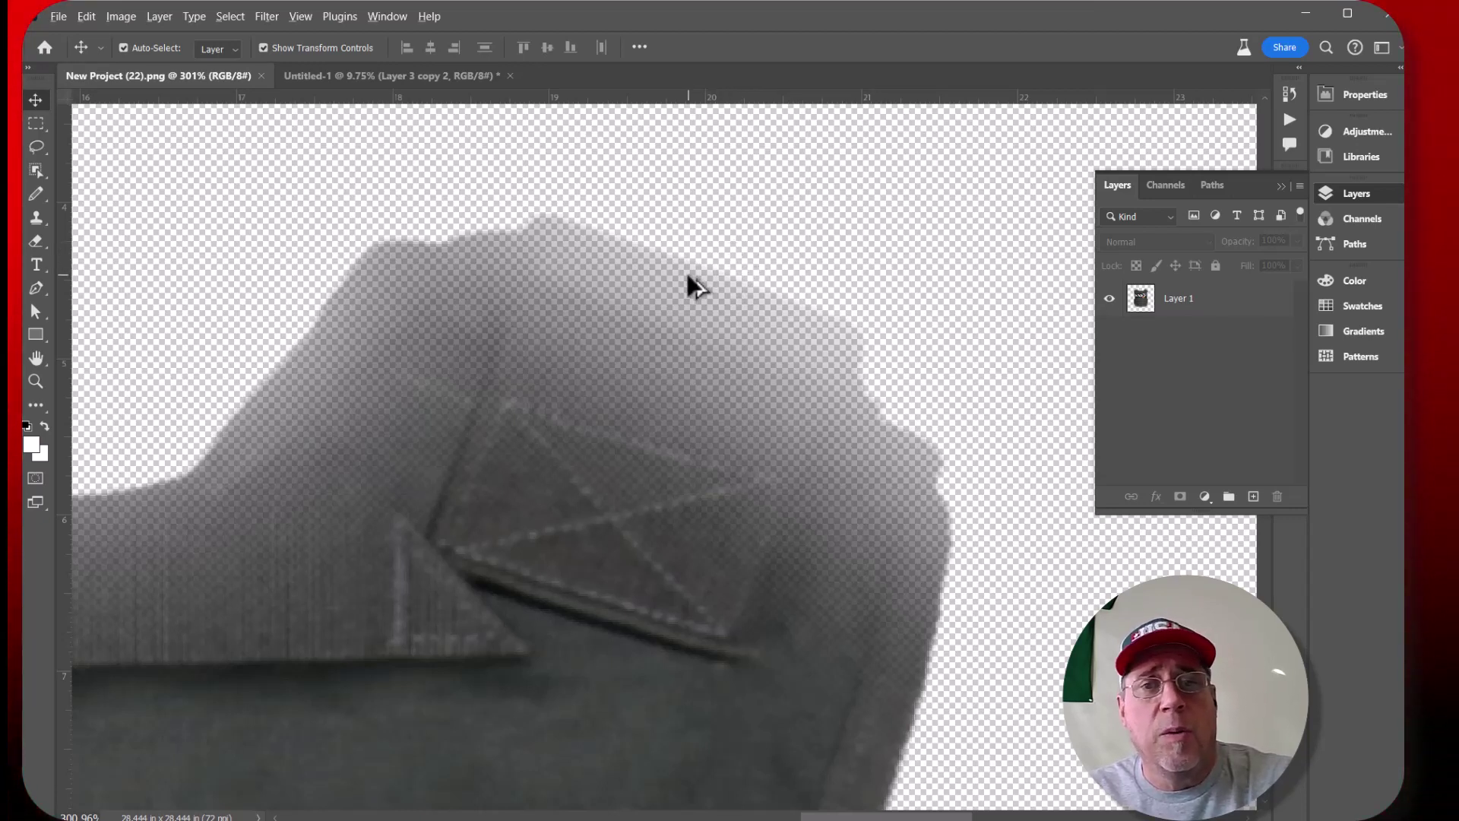
pyautogui.scroll(4, 686, 271)
pyautogui.scroll(1, 681, 295)
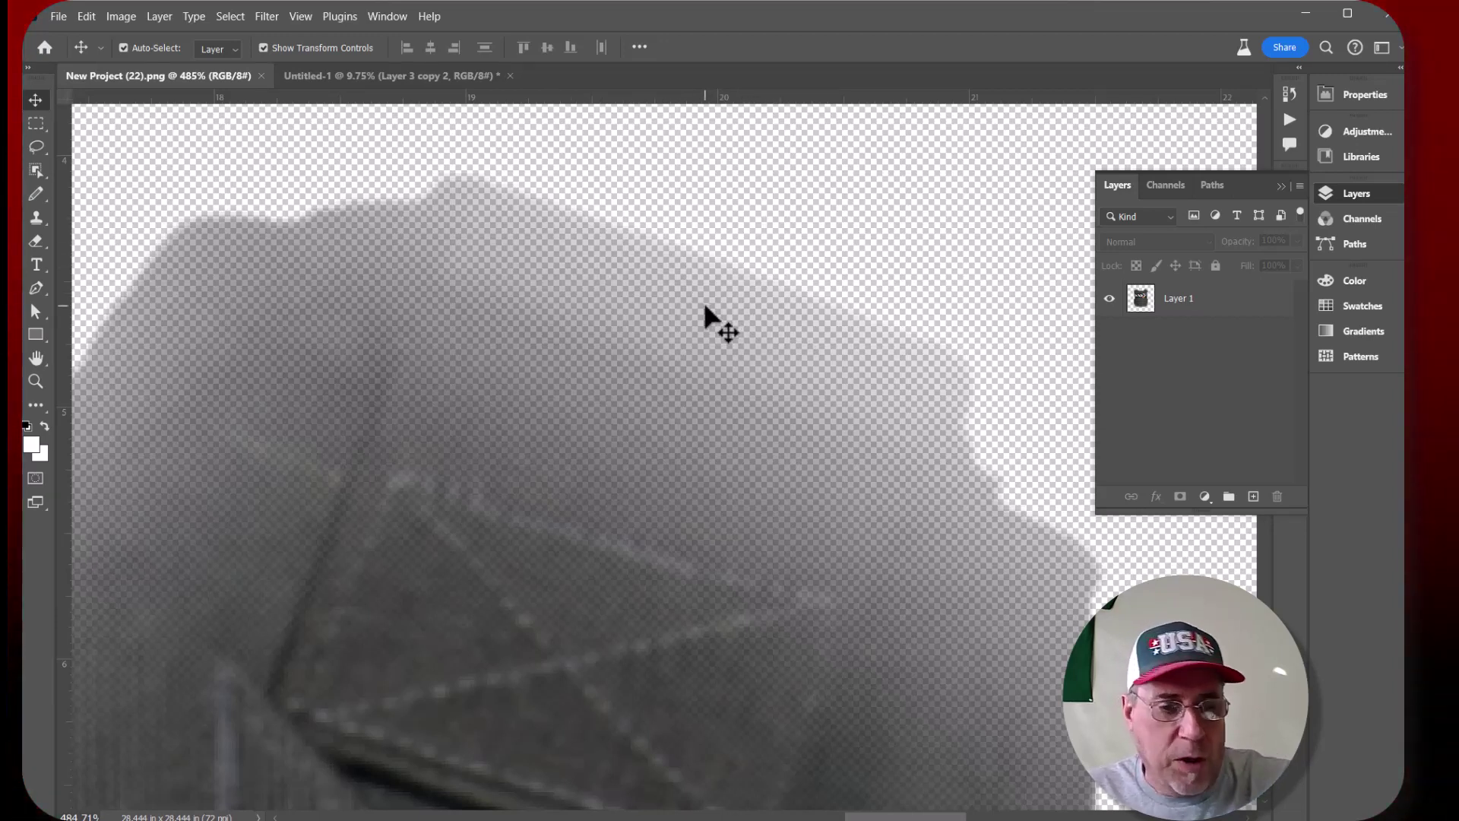
pyautogui.scroll(-1, 704, 292)
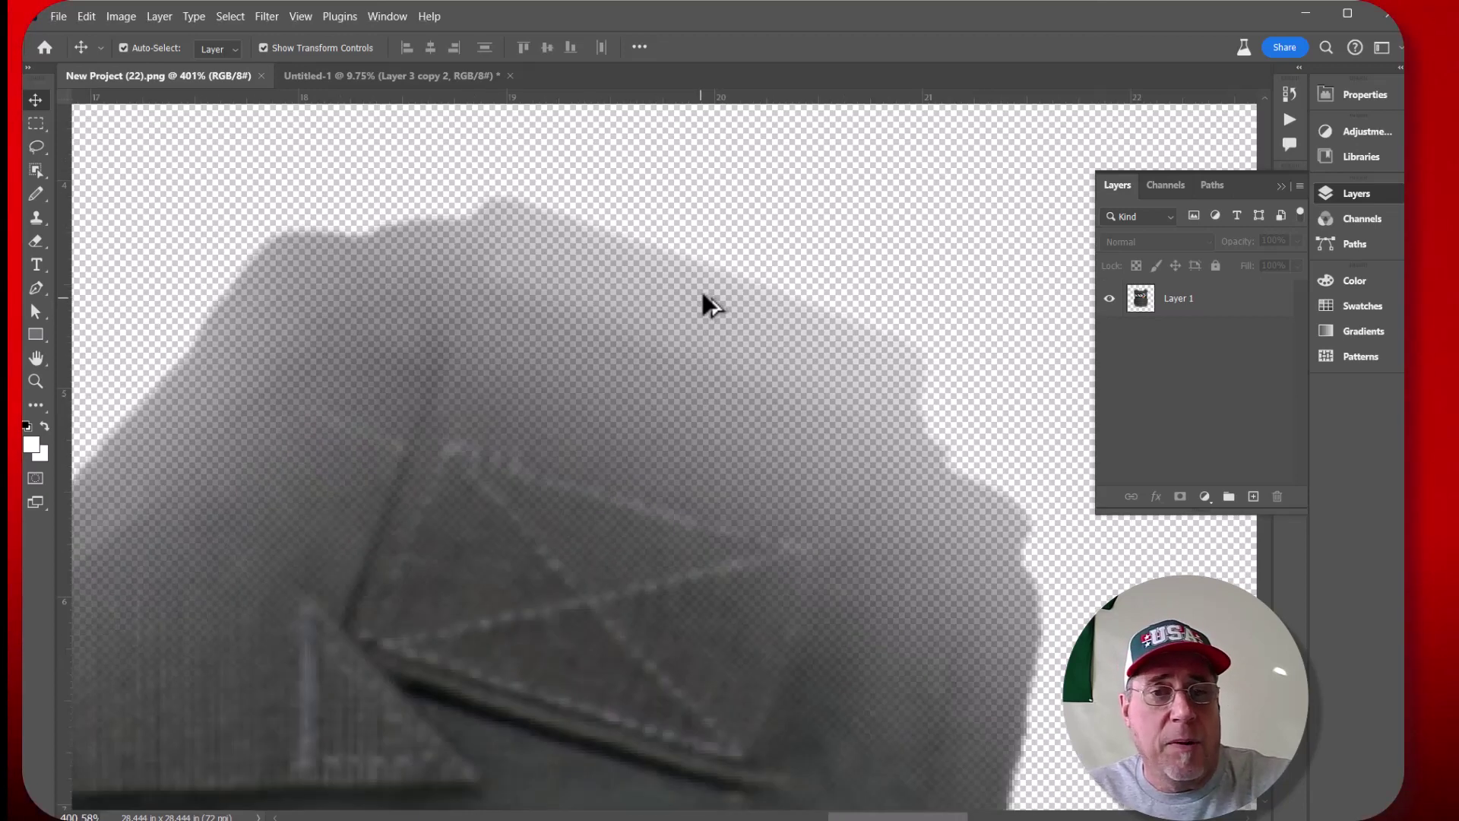
# Zoom out to see the whole vest and click it to select Layer 1
pyautogui.scroll(-12, 704, 290)
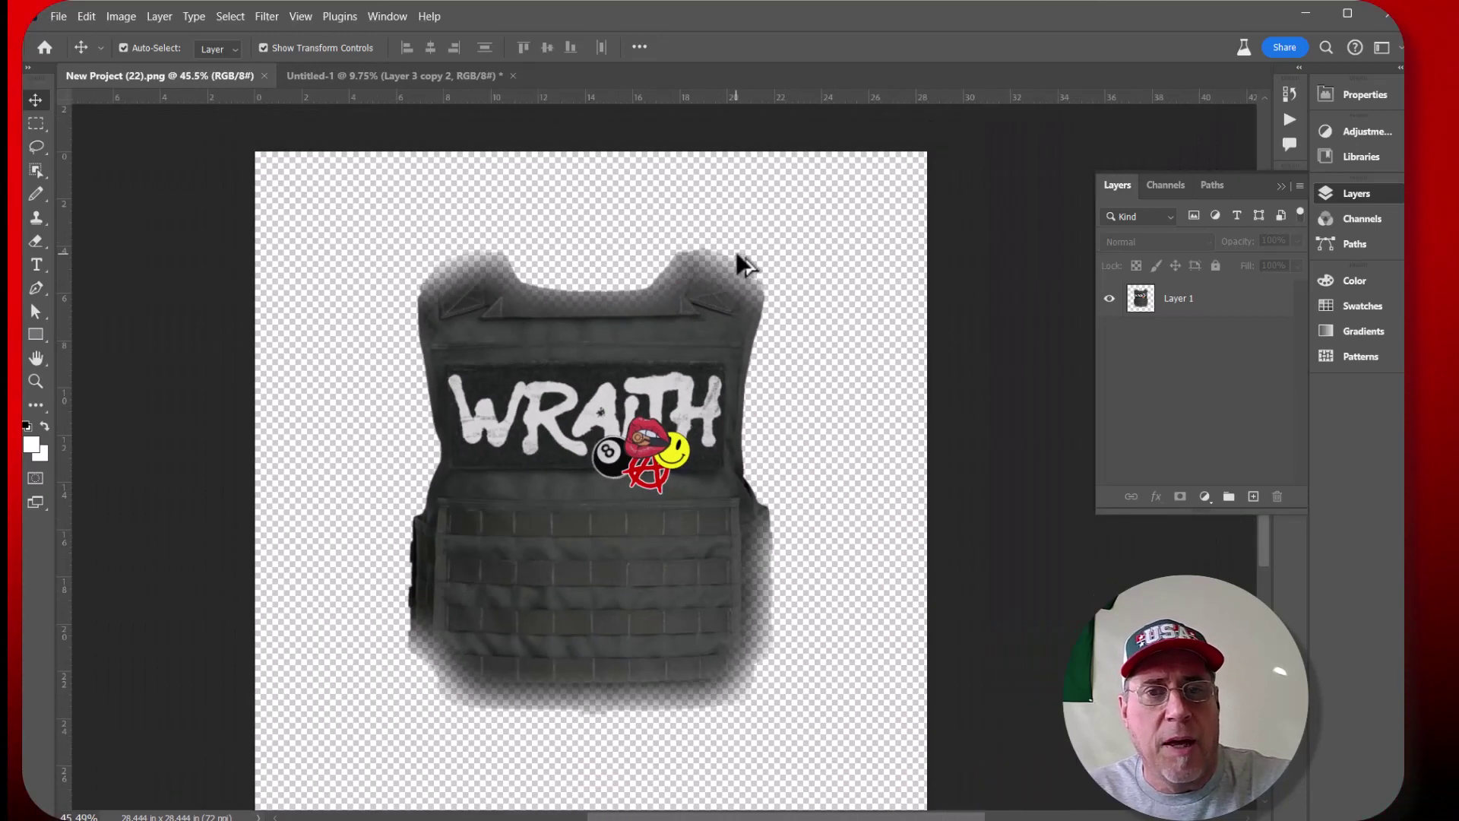
pyautogui.scroll(3, 737, 256)
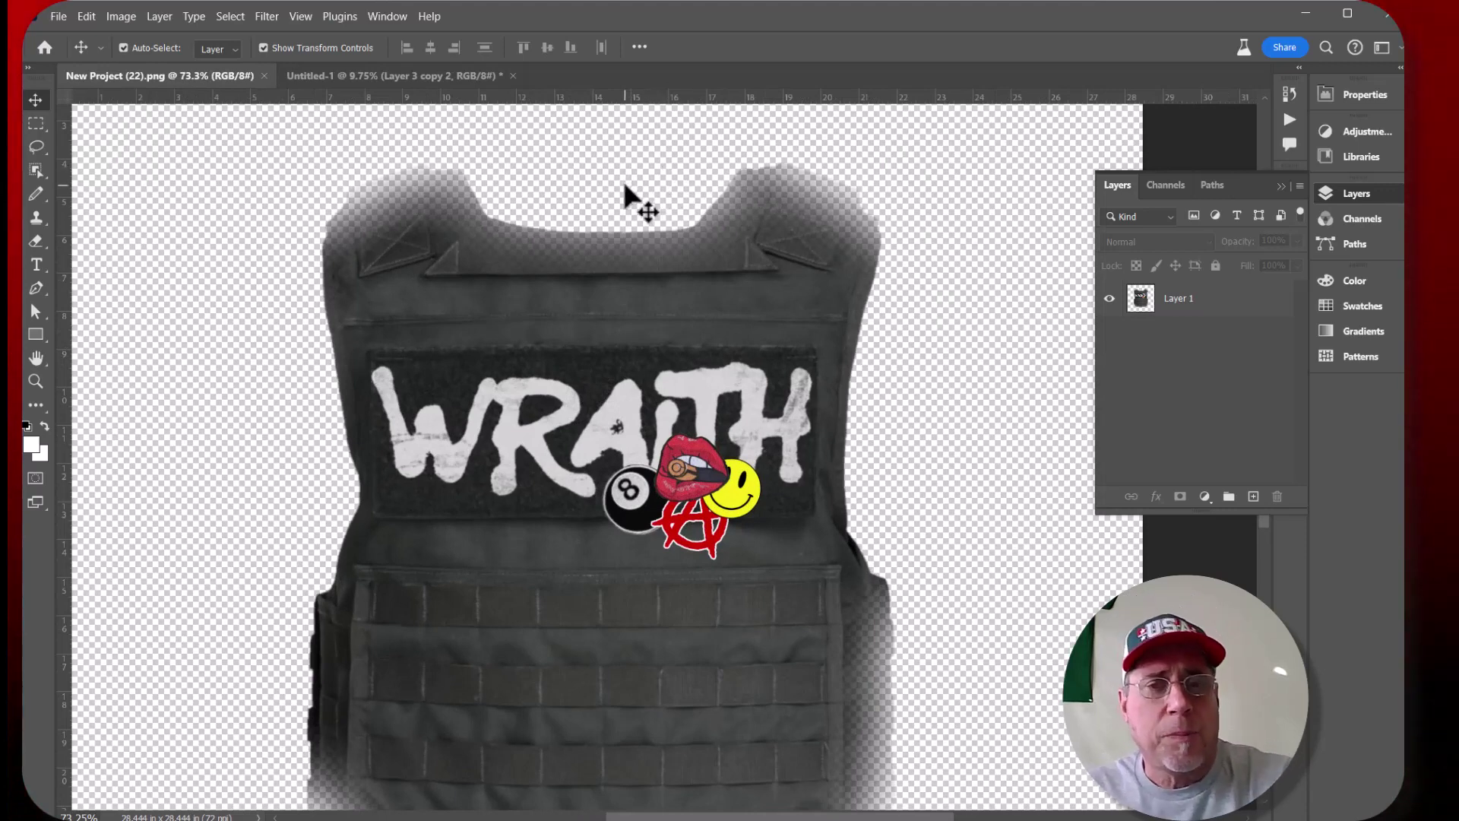
pyautogui.scroll(4, 625, 198)
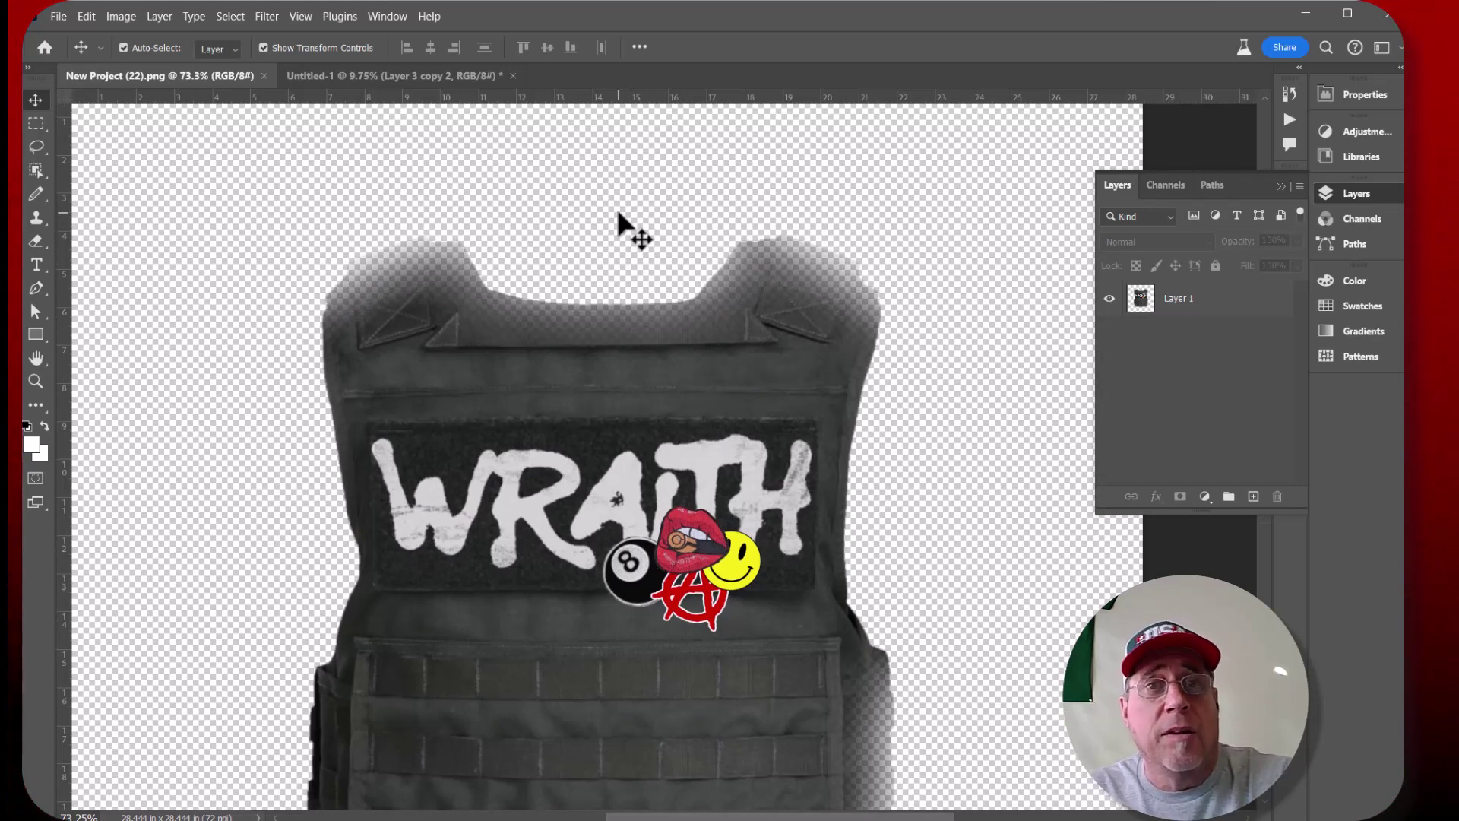
pyautogui.scroll(-3, 623, 235)
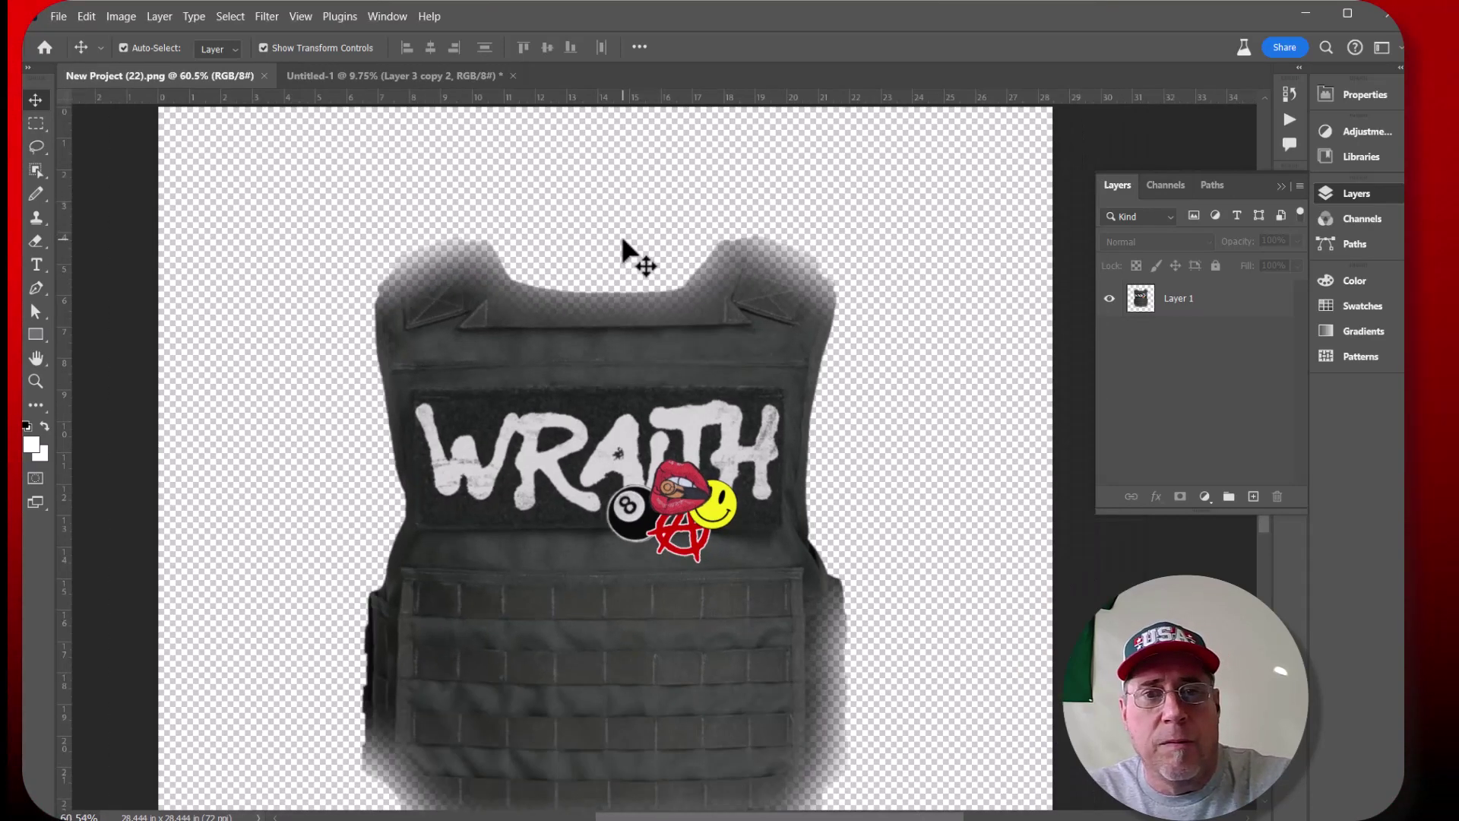
pyautogui.scroll(-2, 625, 243)
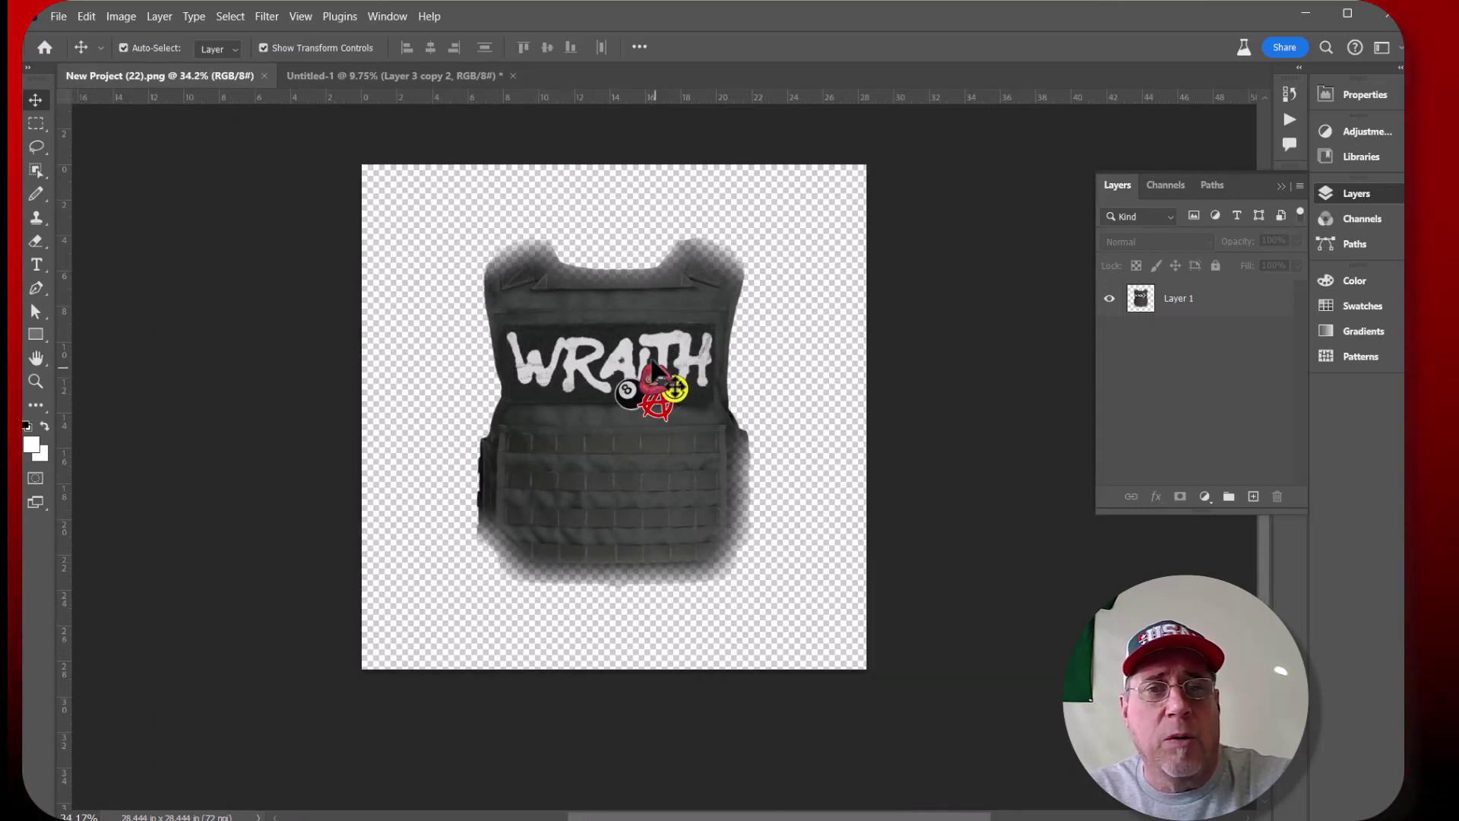
pyautogui.click(630, 313)
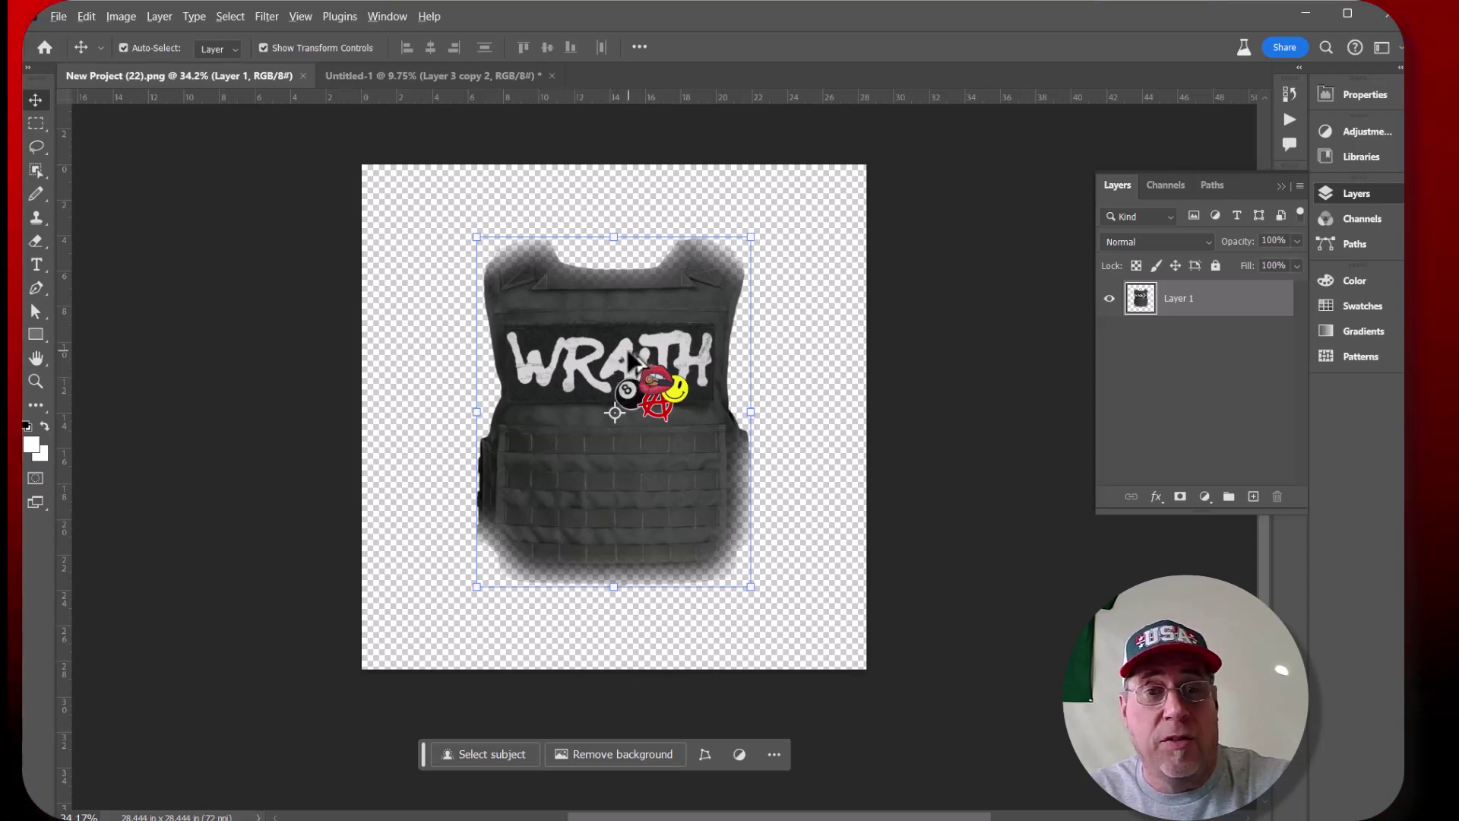
# Zoom in and out to inspect the vest's feathered outline
pyautogui.scroll(2, 627, 349)
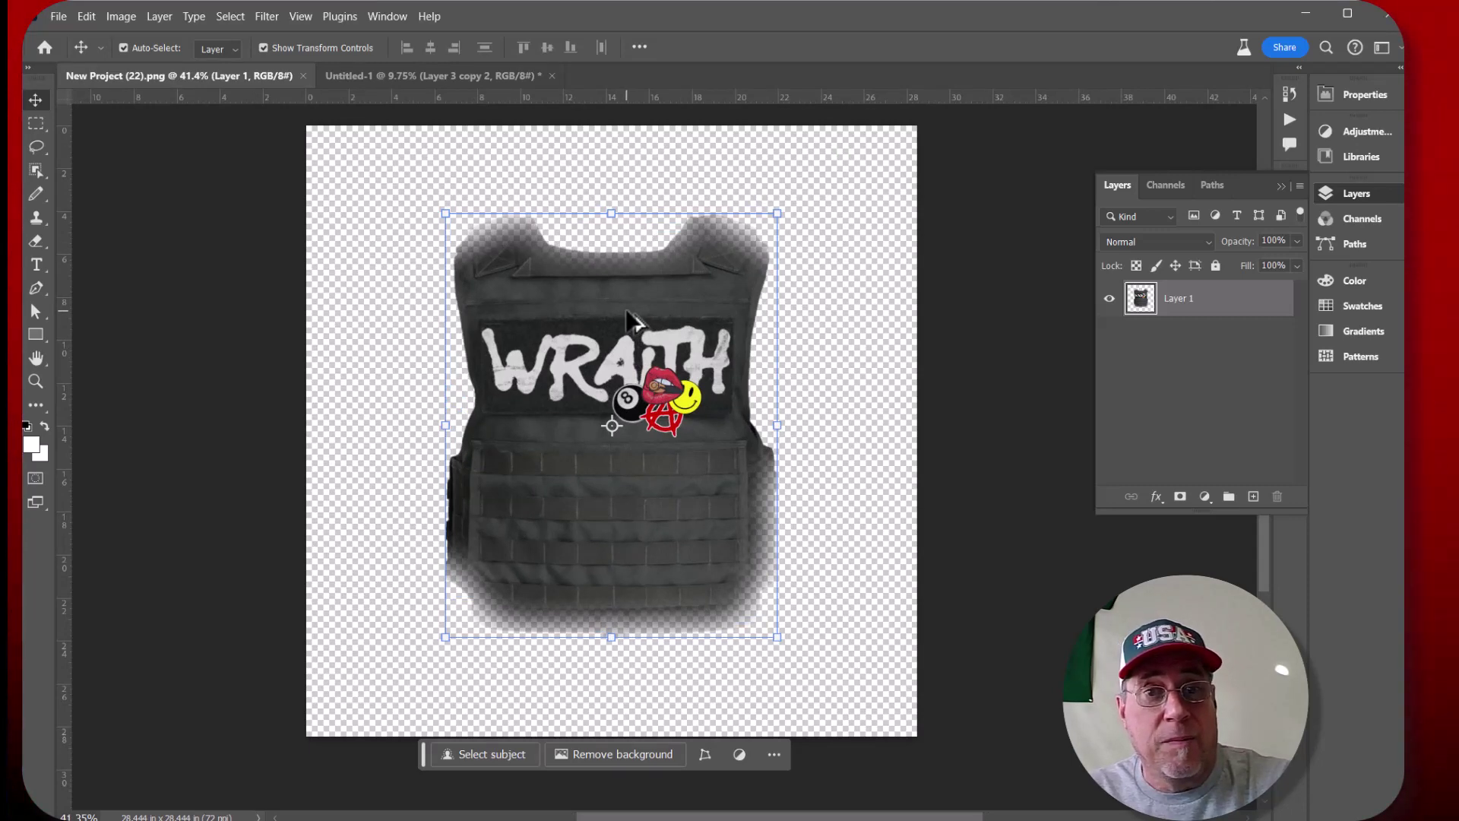
pyautogui.scroll(2, 633, 321)
pyautogui.scroll(1, 562, 288)
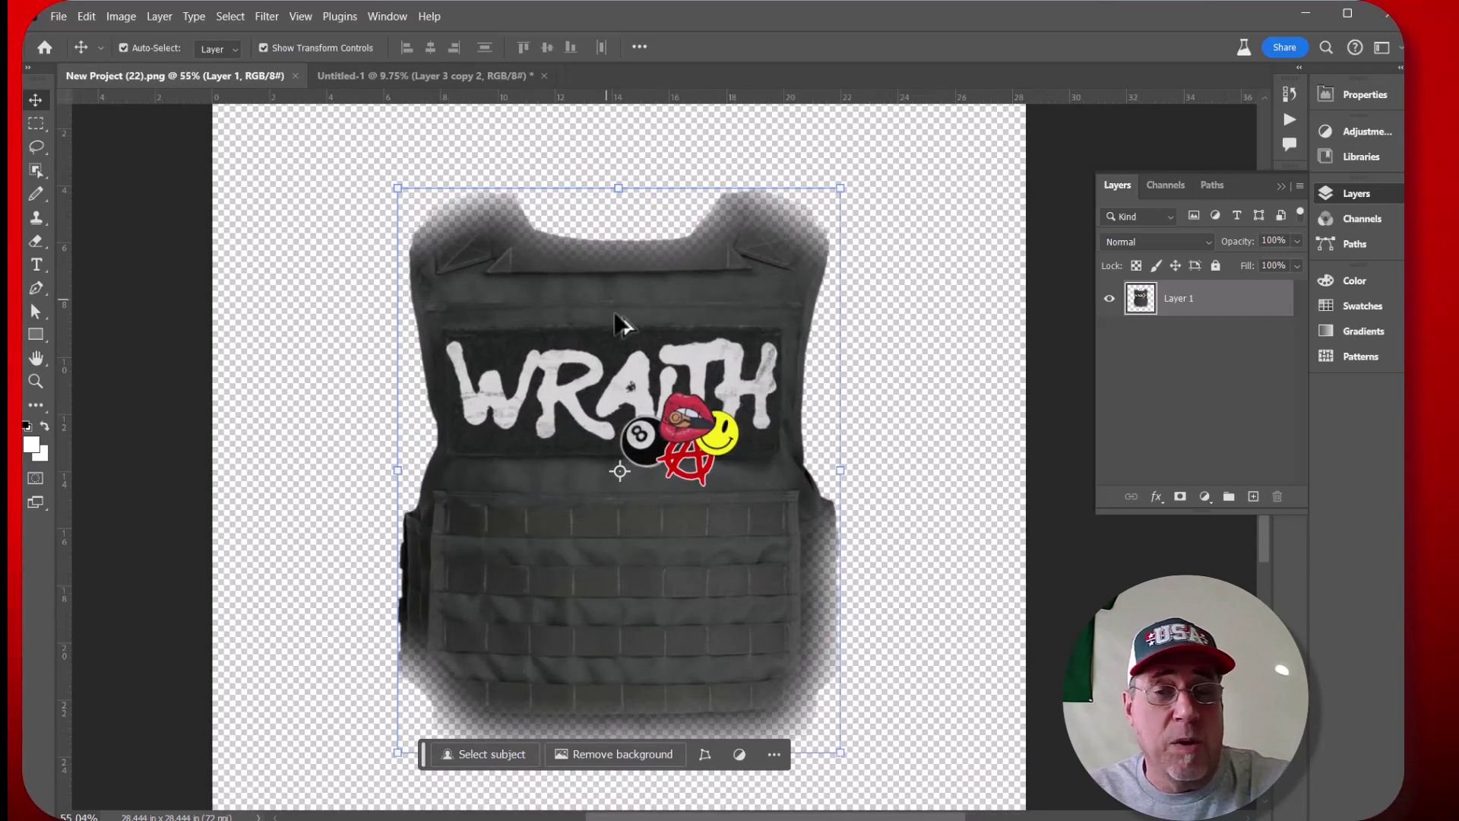
pyautogui.scroll(-1, 681, 539)
pyautogui.scroll(-1, 684, 540)
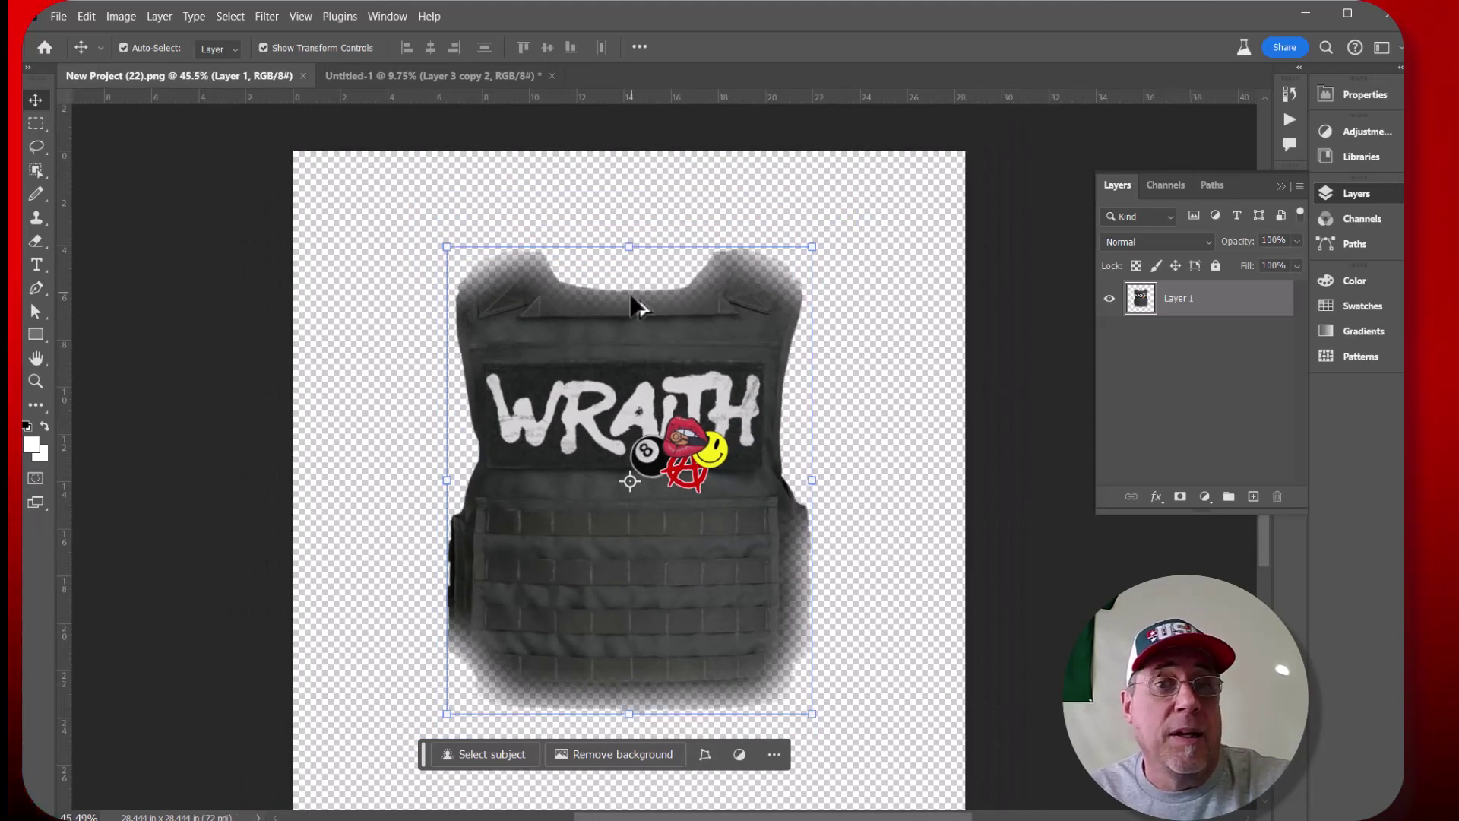
pyautogui.scroll(-1, 639, 327)
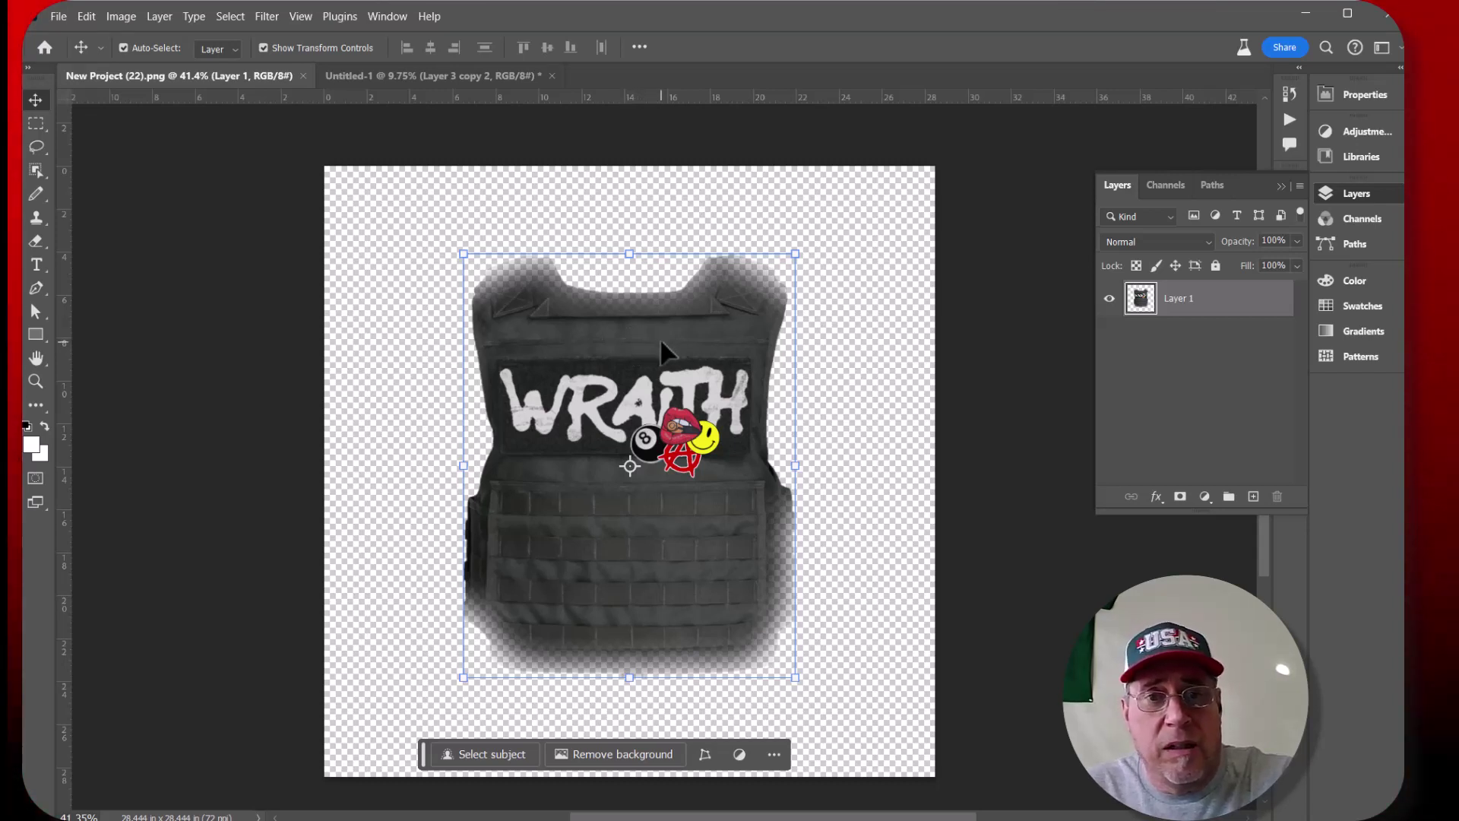
pyautogui.scroll(1, 657, 349)
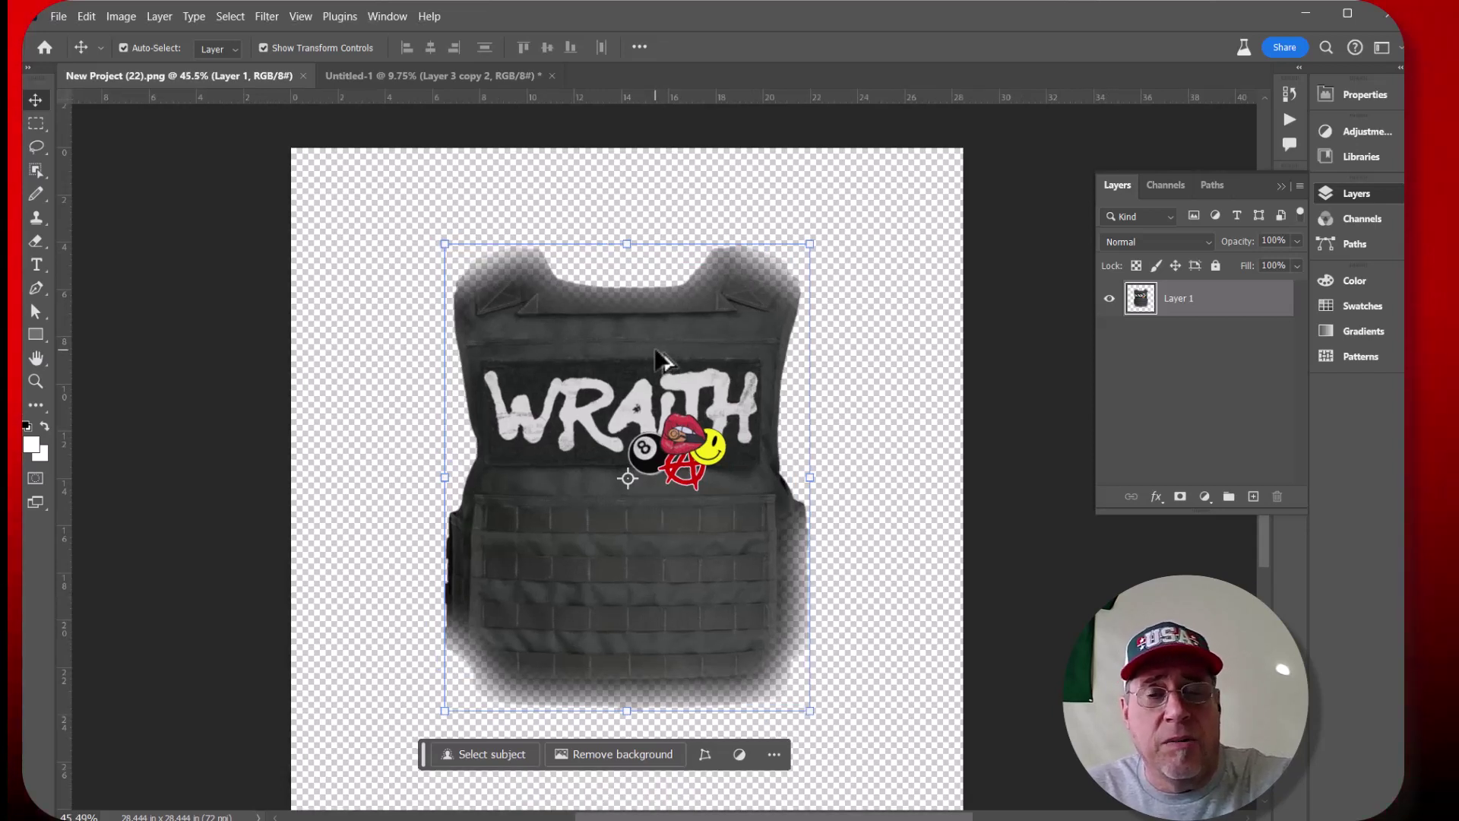
pyautogui.scroll(1, 658, 359)
pyautogui.scroll(-1, 653, 372)
pyautogui.scroll(-2, 651, 373)
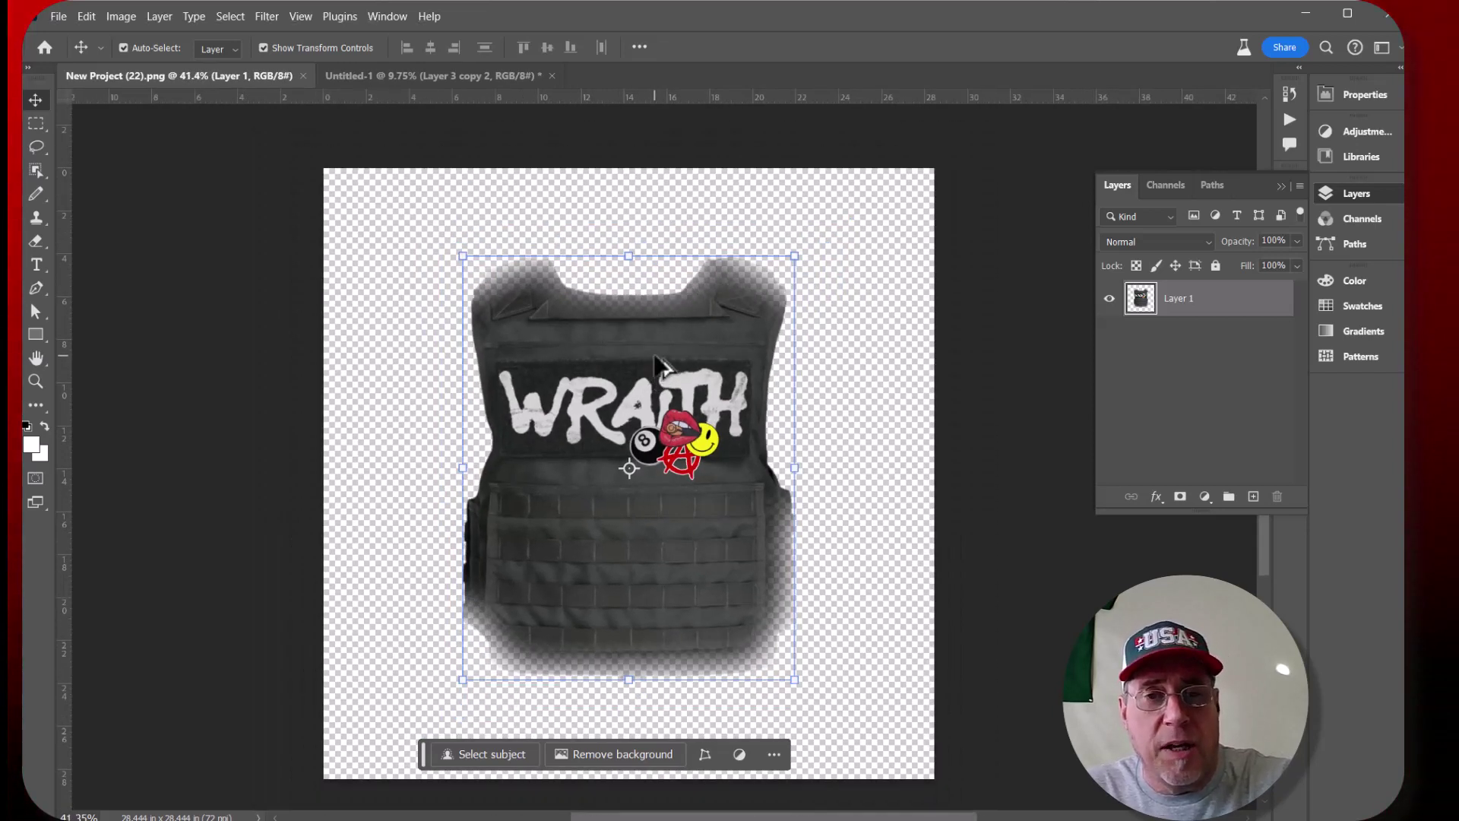
pyautogui.scroll(1, 642, 384)
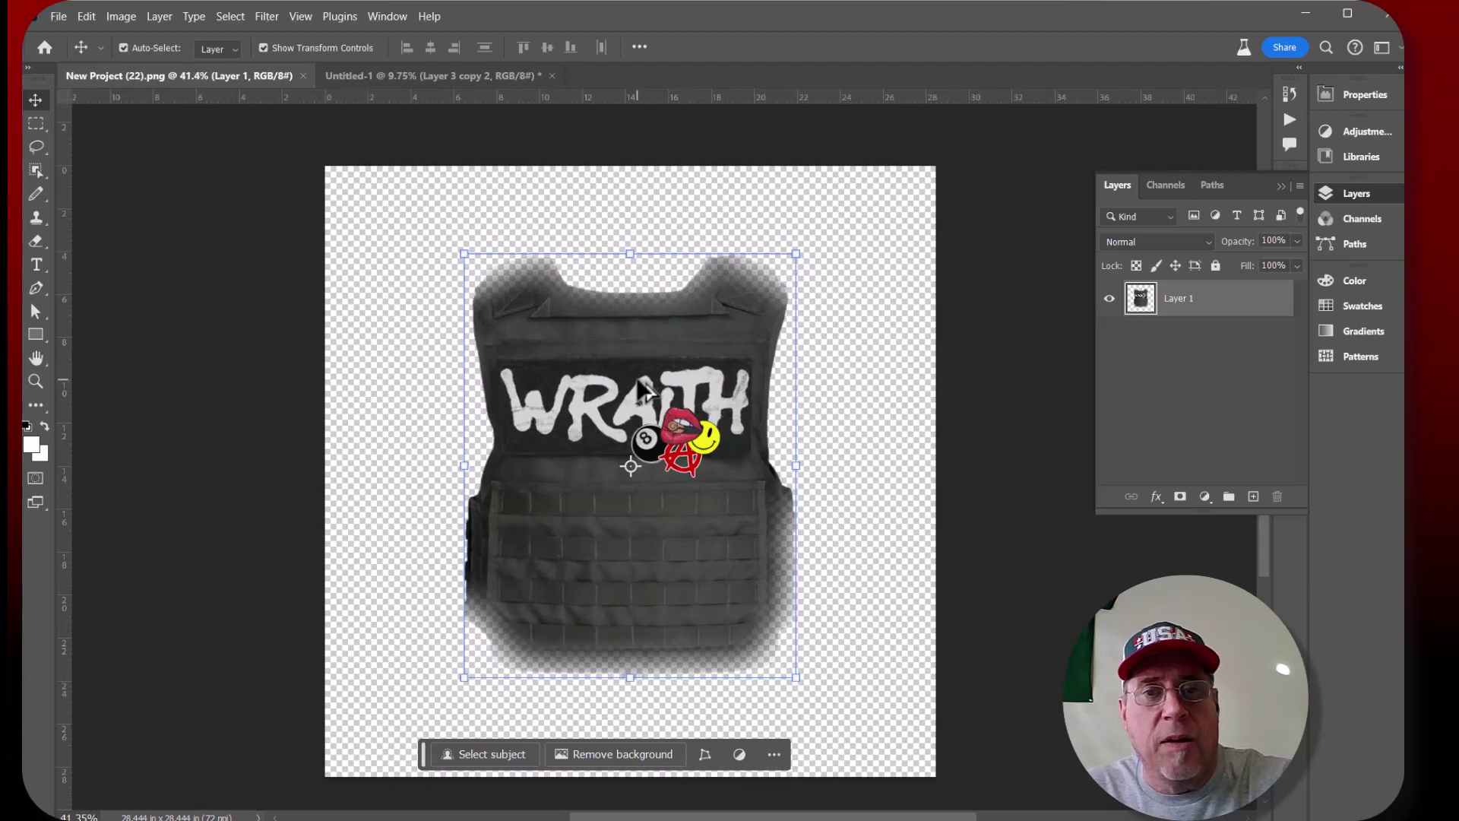
pyautogui.scroll(-1, 646, 372)
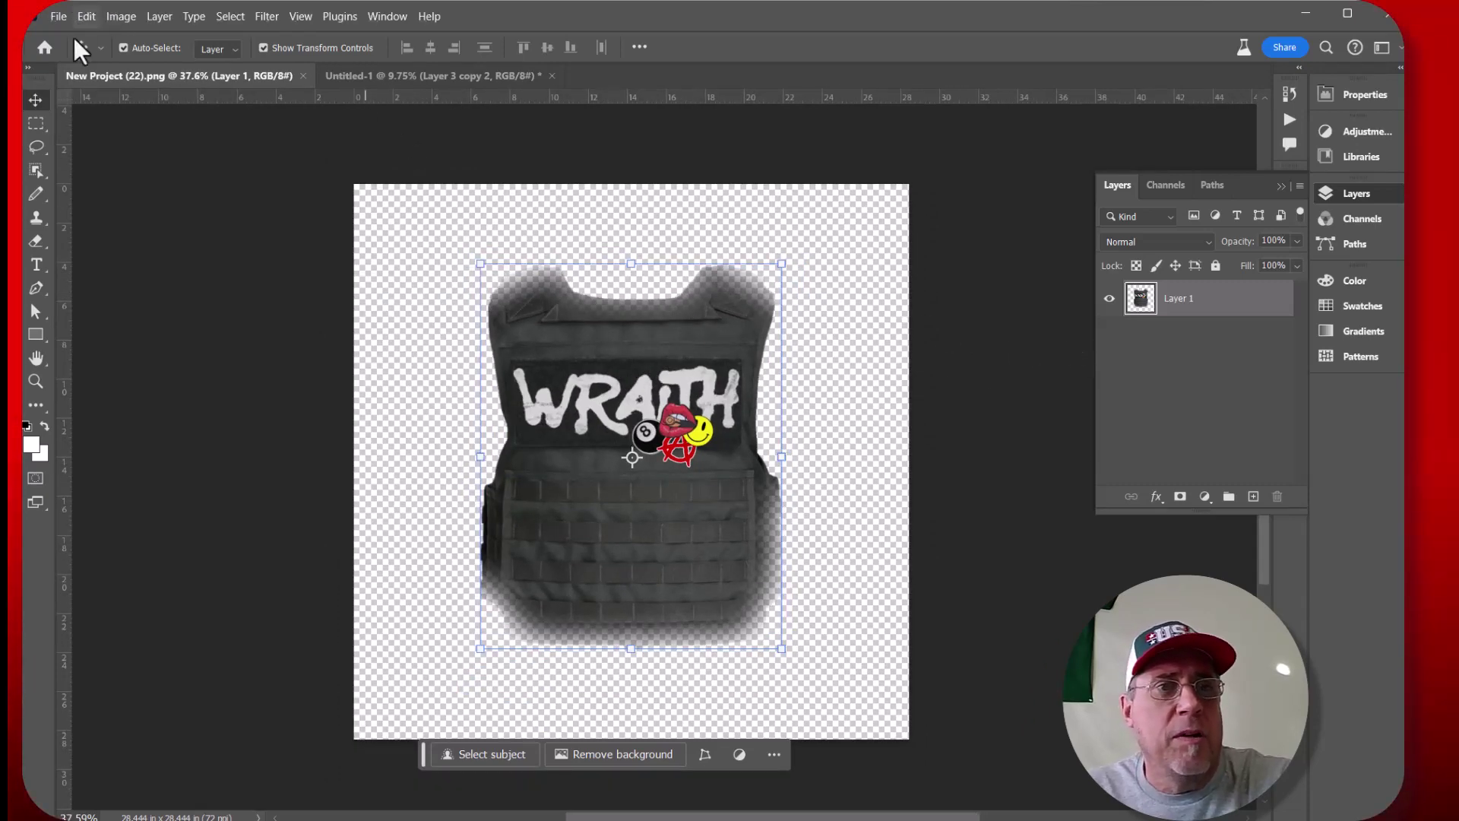
# Copy the vest image and create a new clipboard-sized document, Untitled-2
pyautogui.click(90, 18)
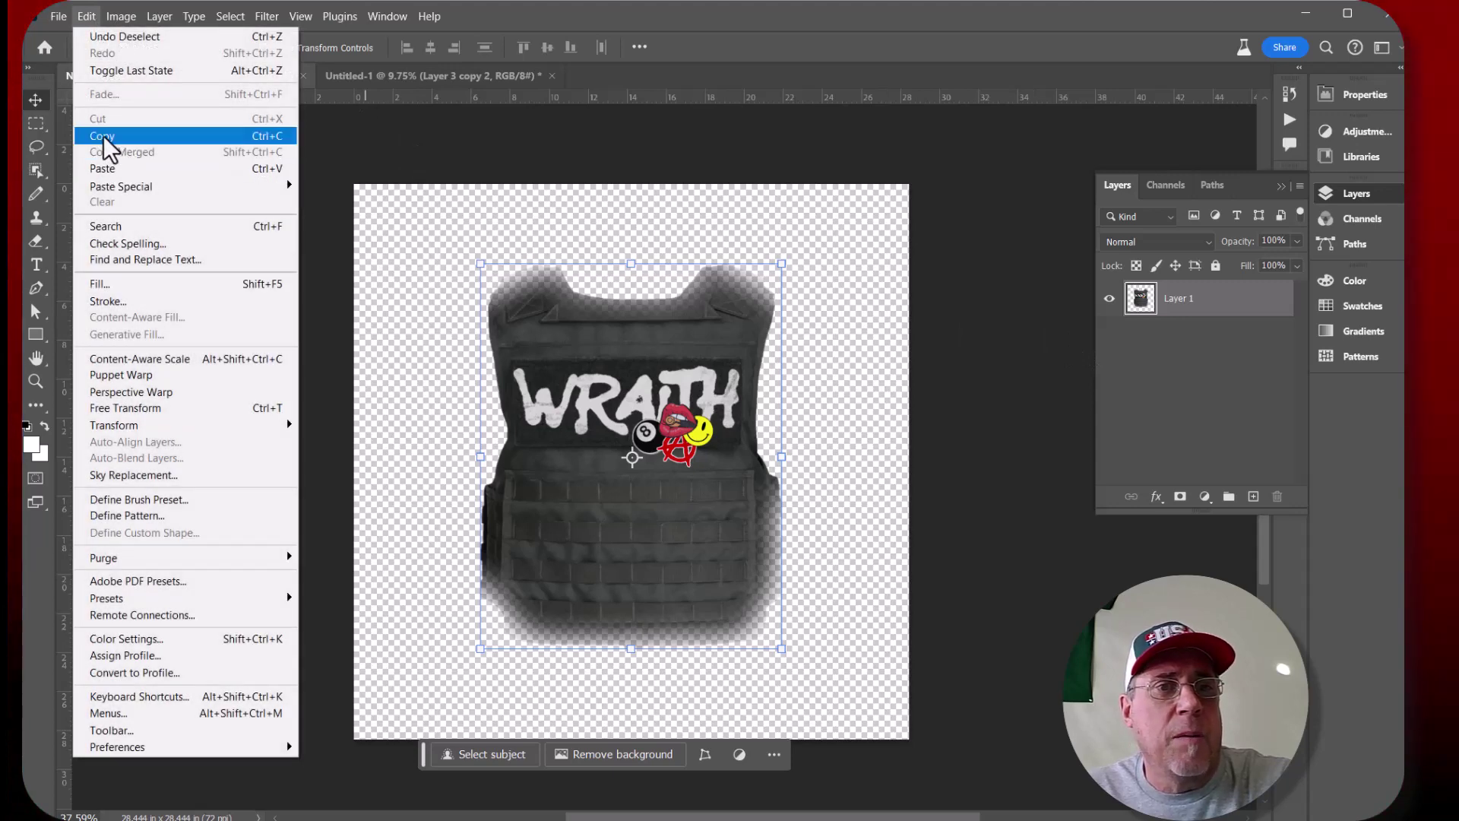
pyautogui.click(103, 137)
pyautogui.click(59, 16)
pyautogui.click(67, 32)
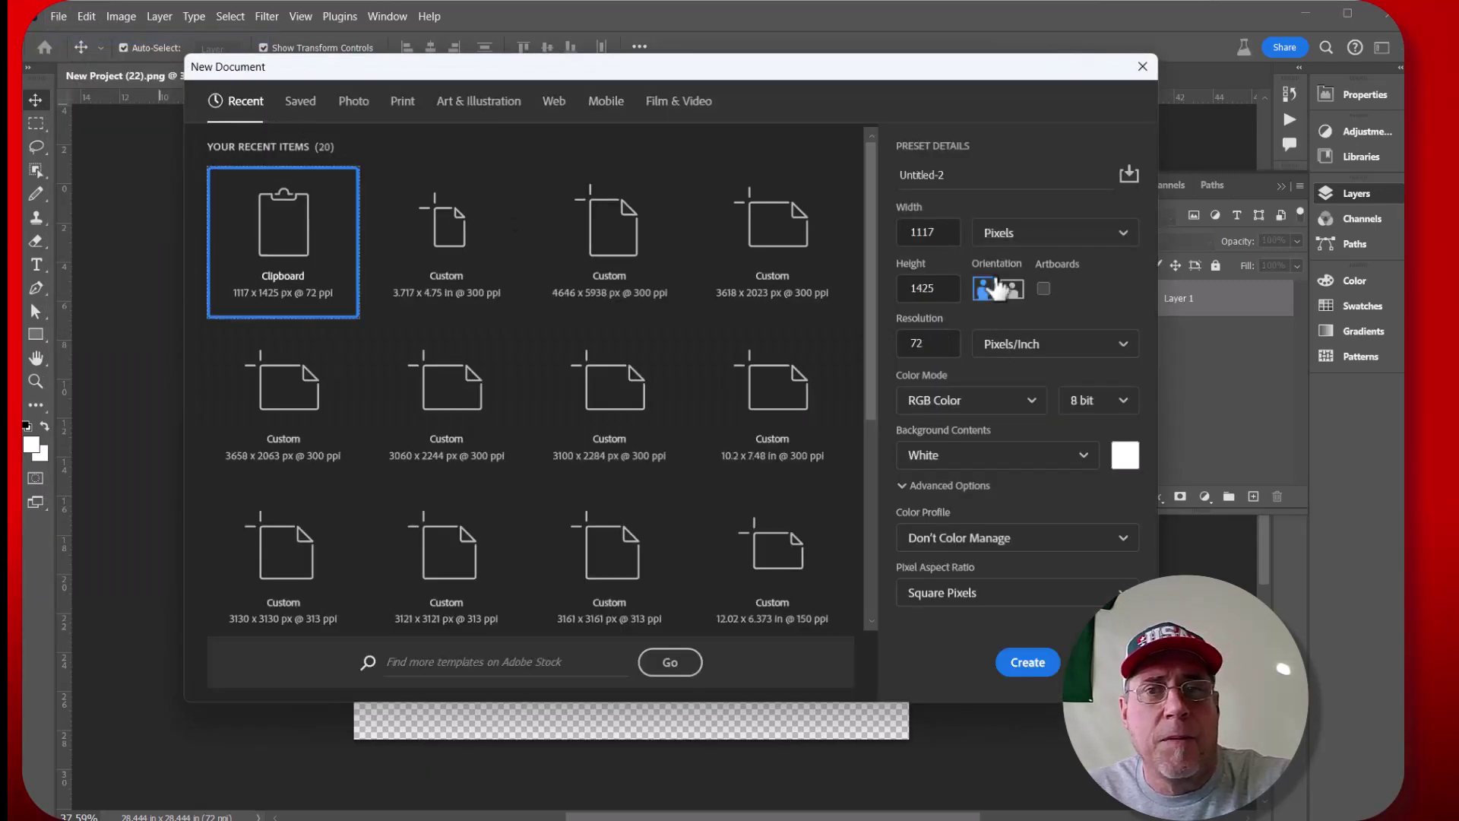
pyautogui.click(1026, 662)
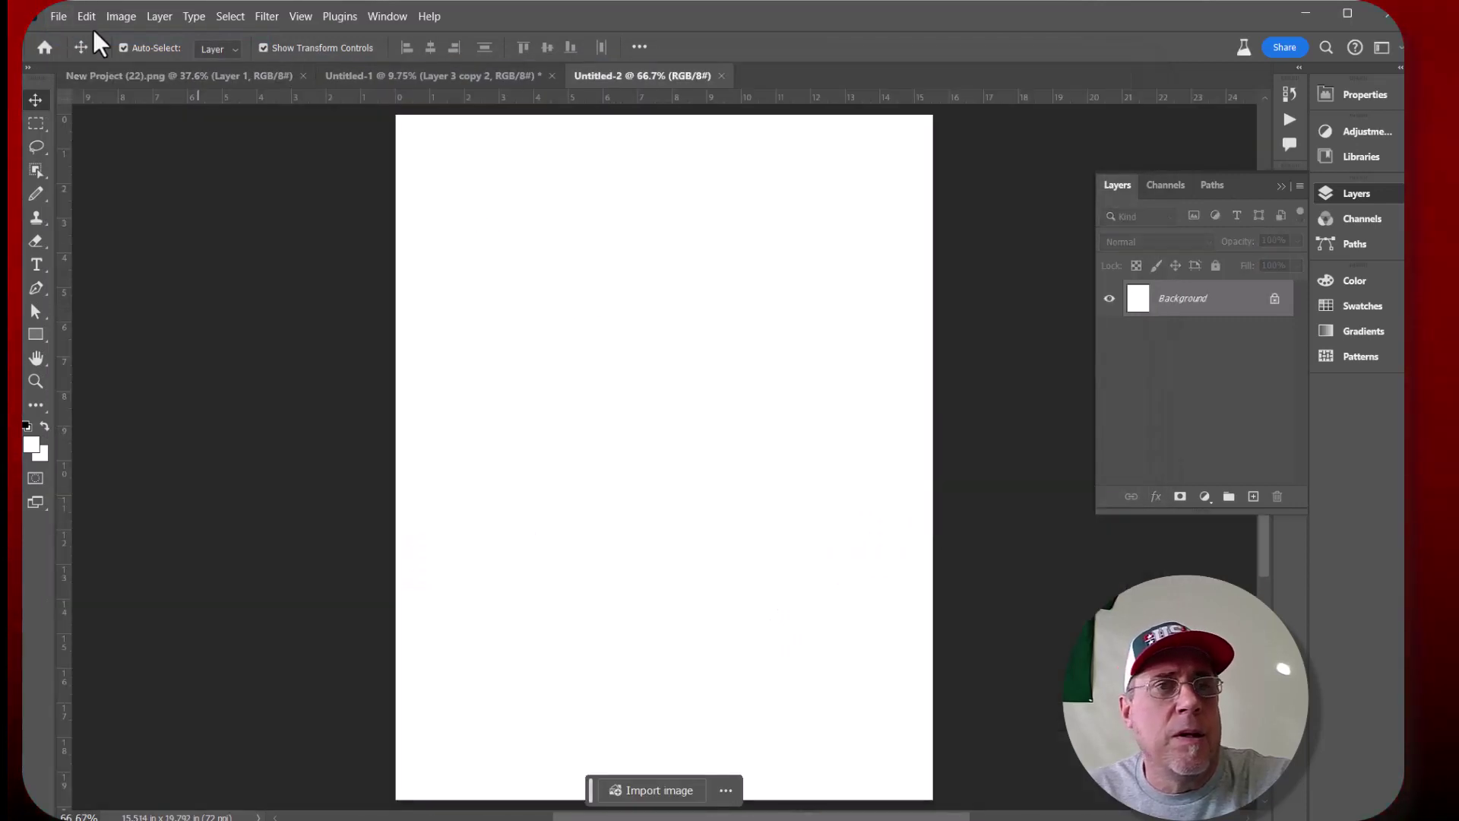
# Paste the copied vest into Untitled-2 as Layer 1
pyautogui.click(122, 17)
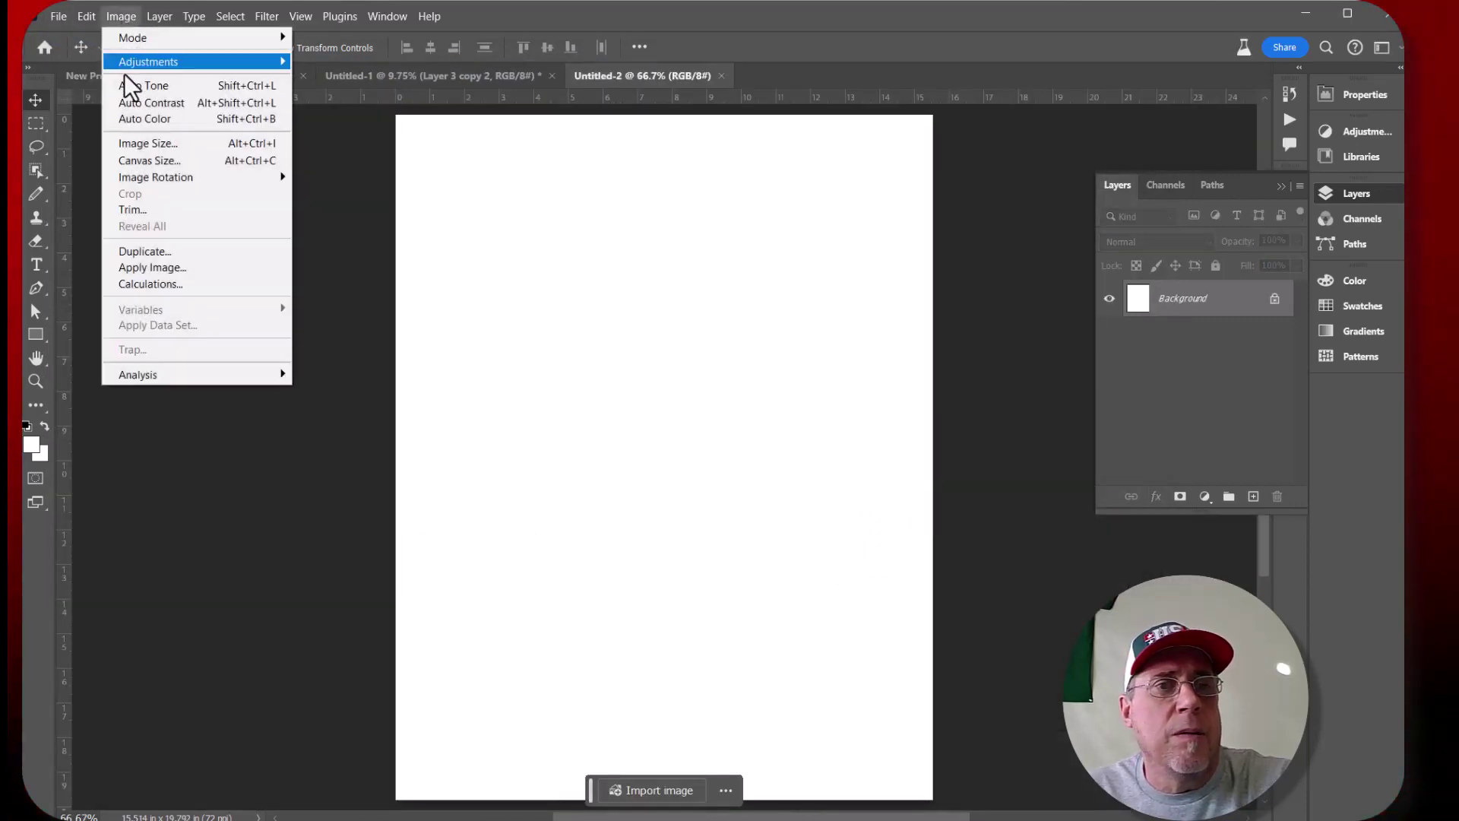
pyautogui.moveTo(79, 18)
pyautogui.click(103, 168)
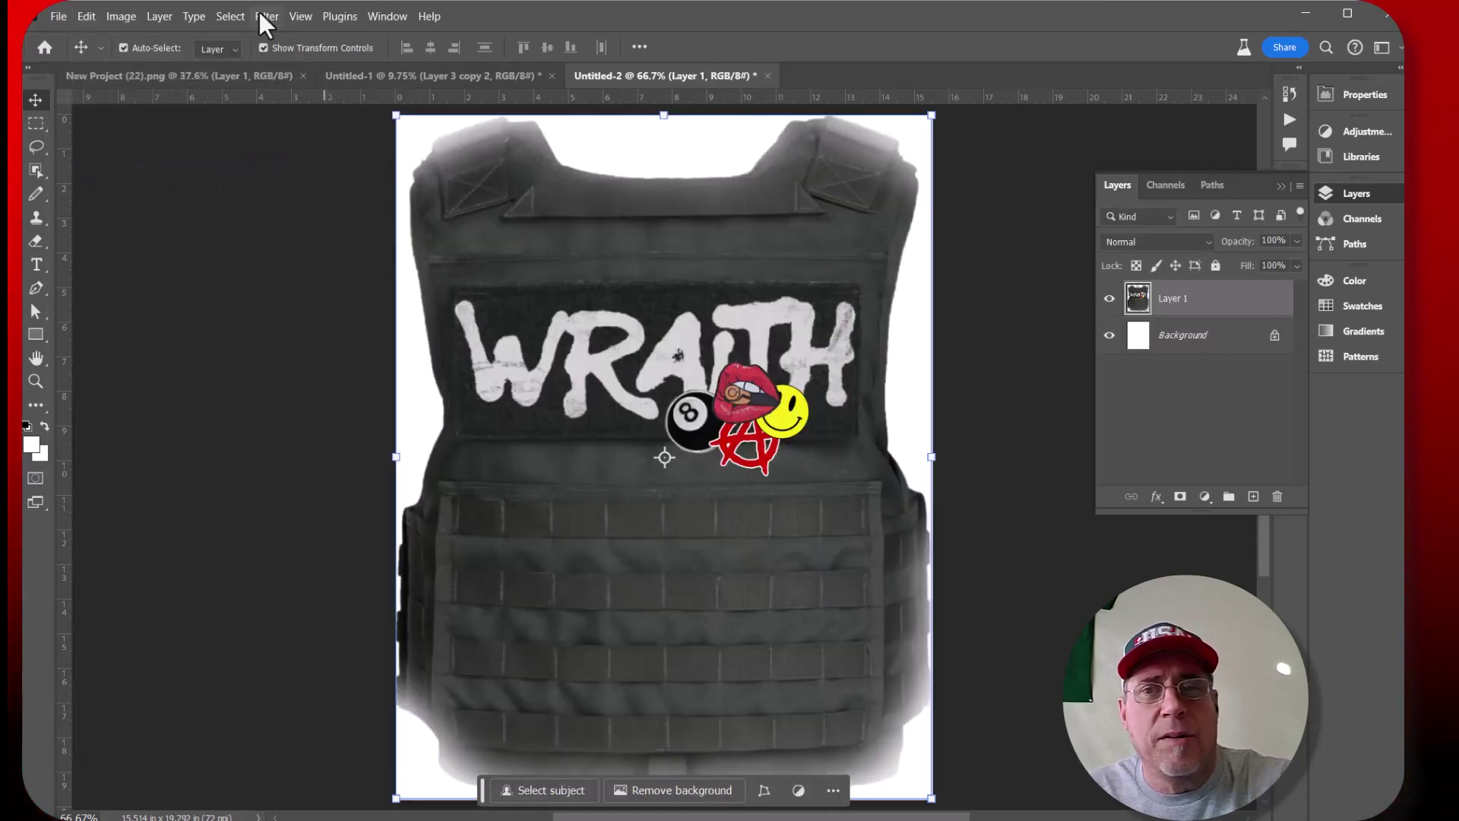
# Resample Untitled-2 to 300 pixels/inch, giving 4654 × 5938 px at 15.514 × 19.792 inches
pyautogui.click(121, 16)
pyautogui.click(132, 143)
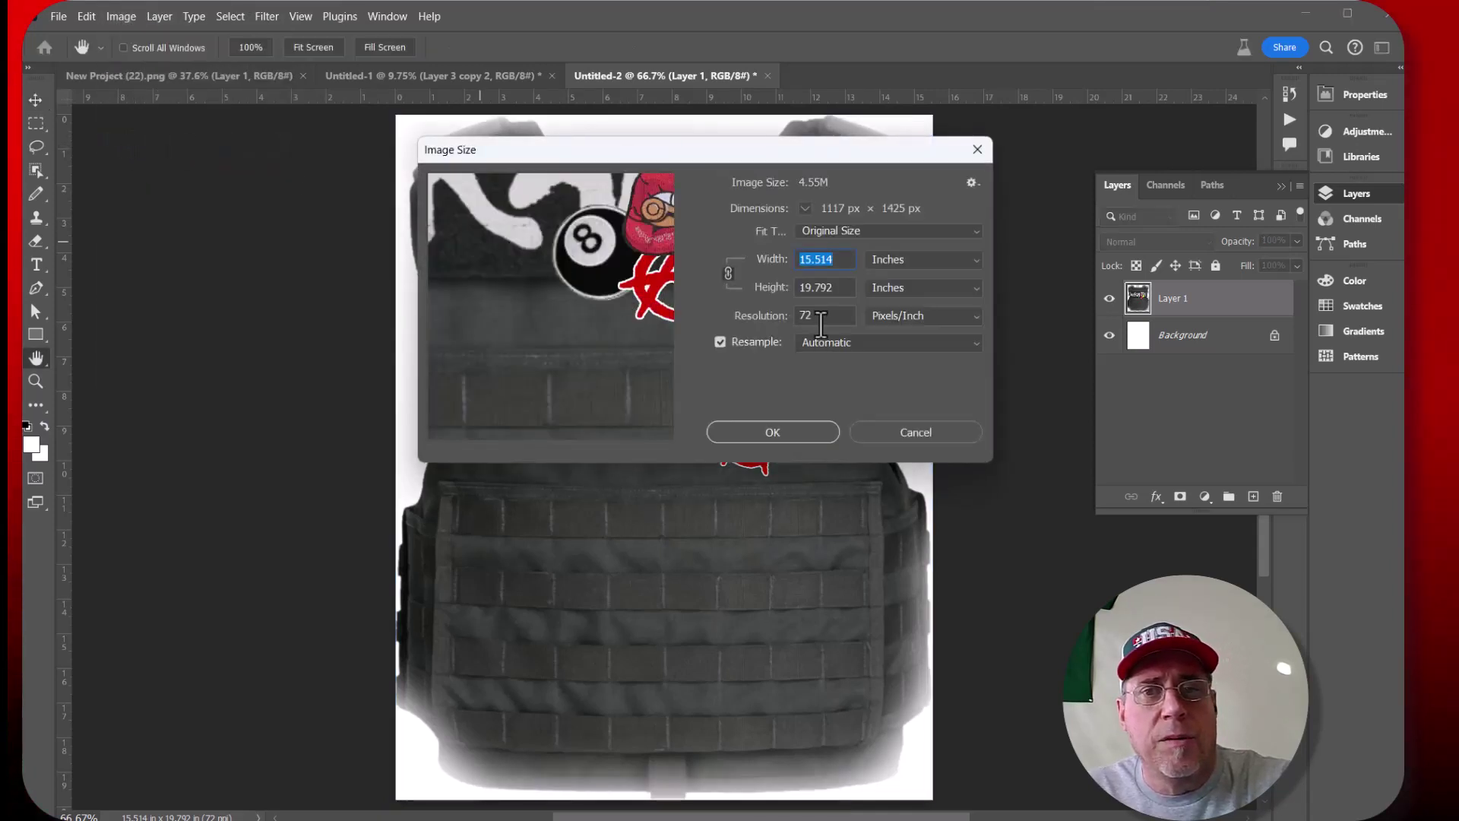
pyautogui.doubleClick(821, 319)
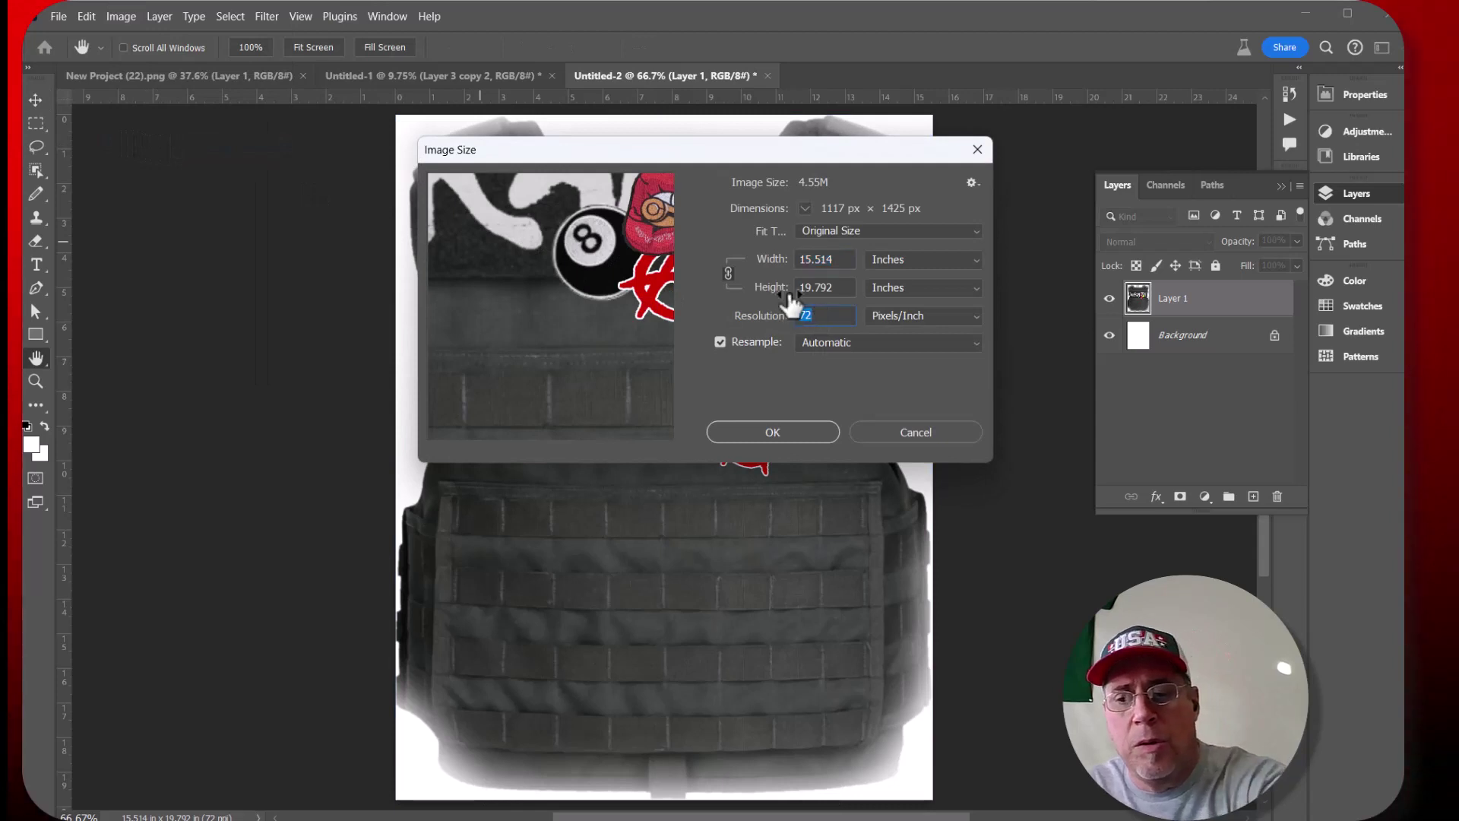
pyautogui.write('300')
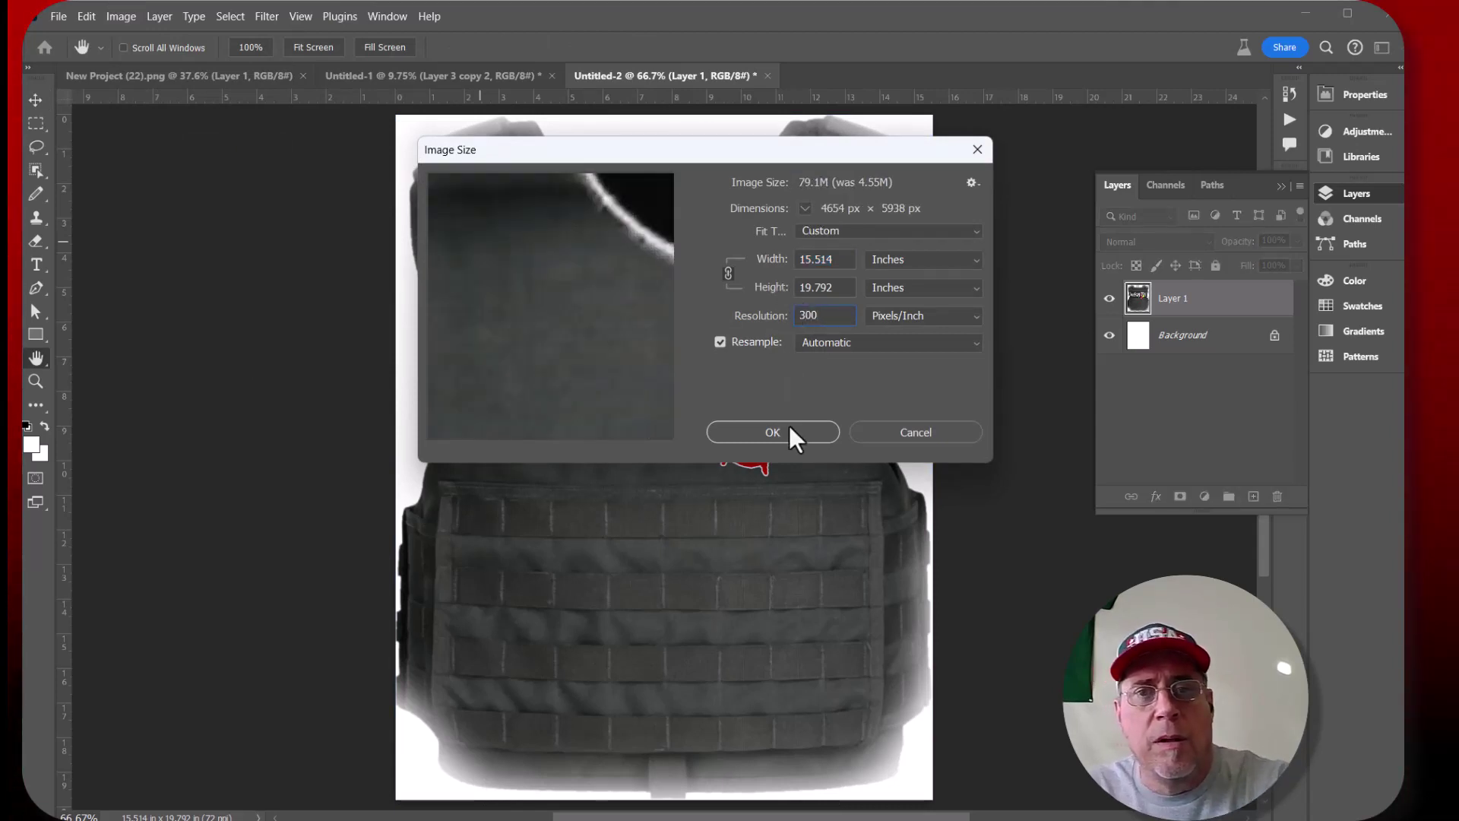
pyautogui.click(782, 431)
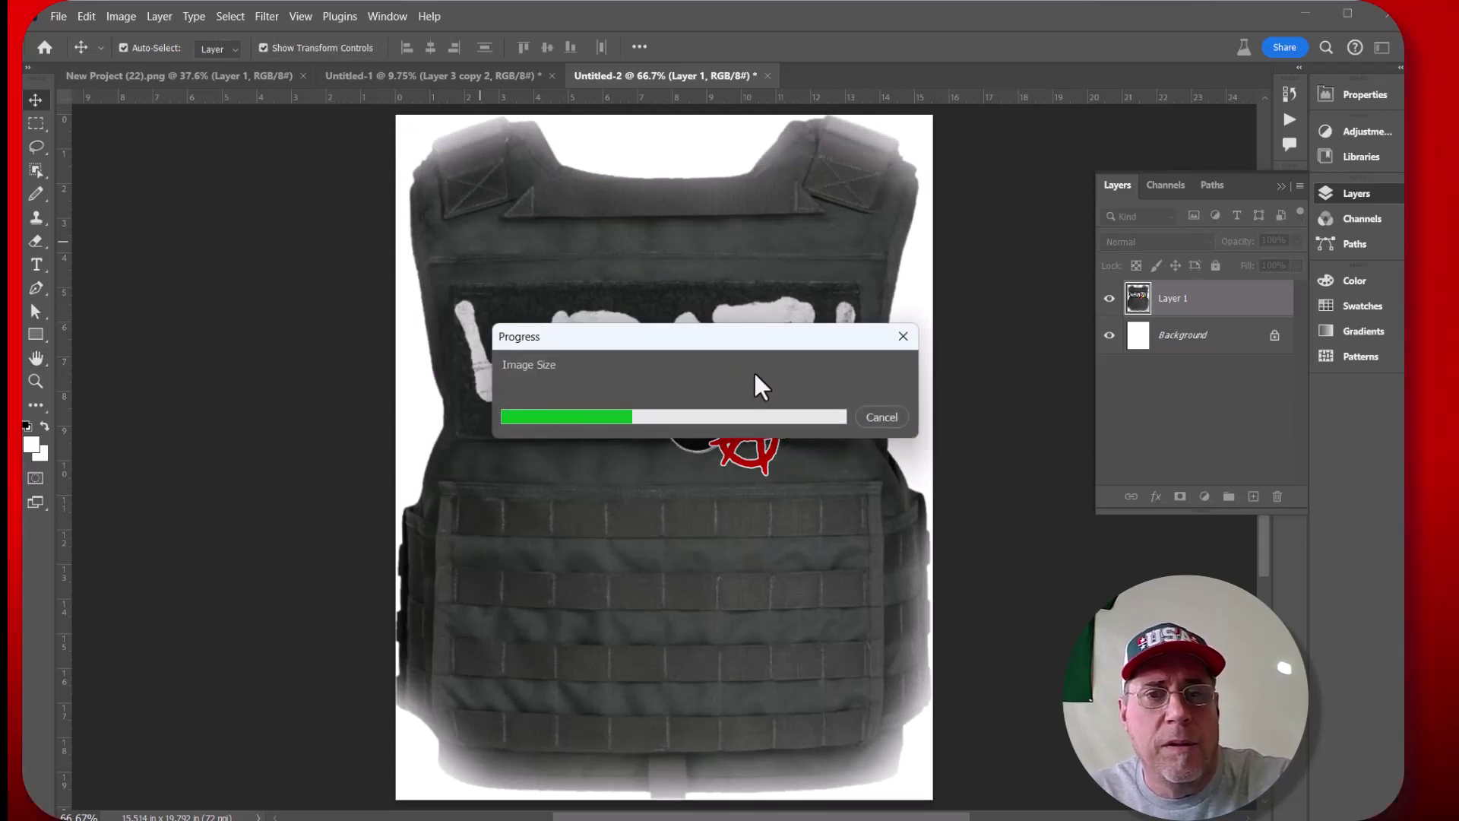
pyautogui.scroll(-10, 738, 359)
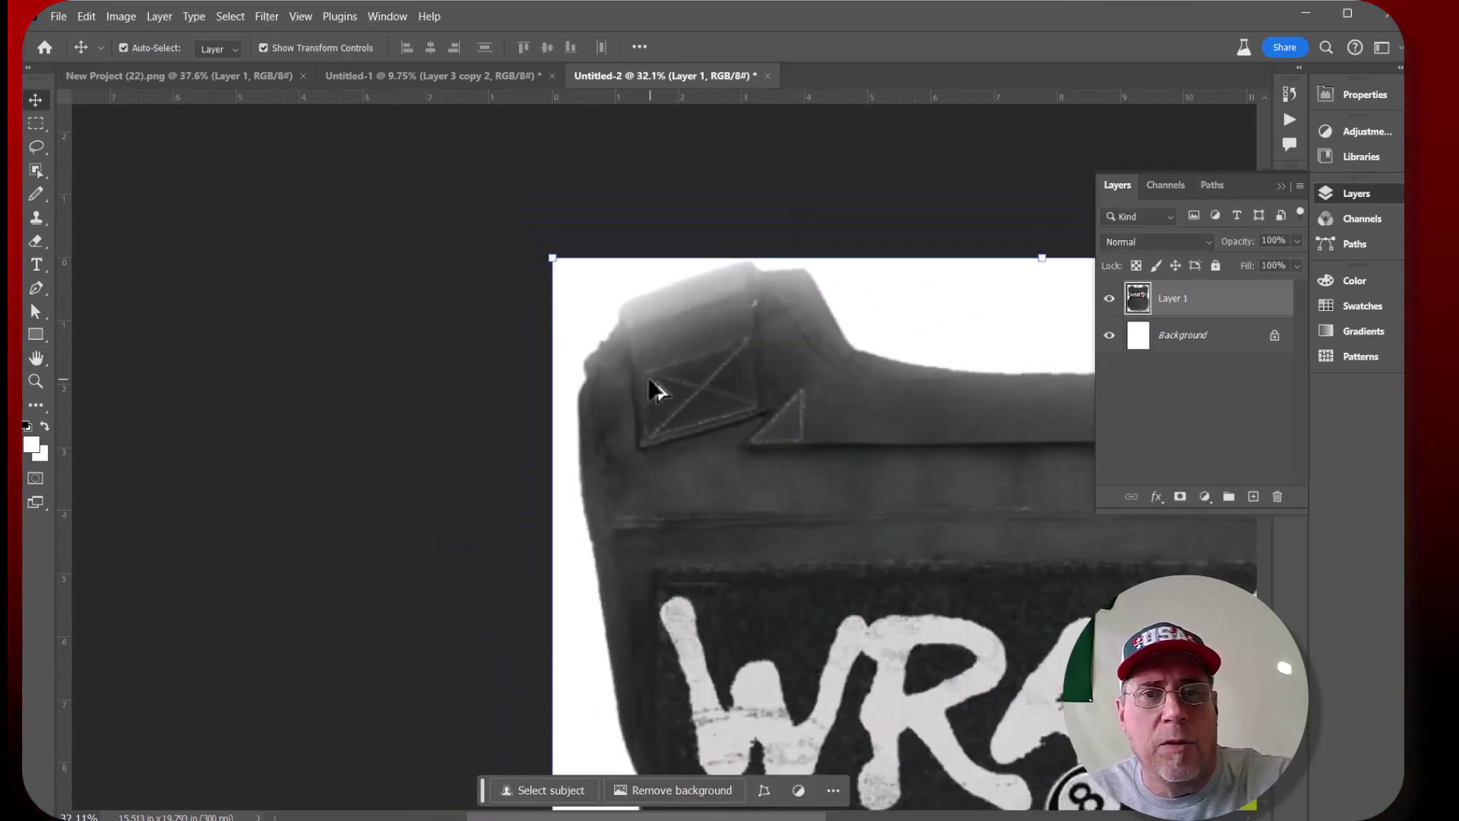
pyautogui.scroll(-1, 843, 623)
pyautogui.scroll(1, 853, 645)
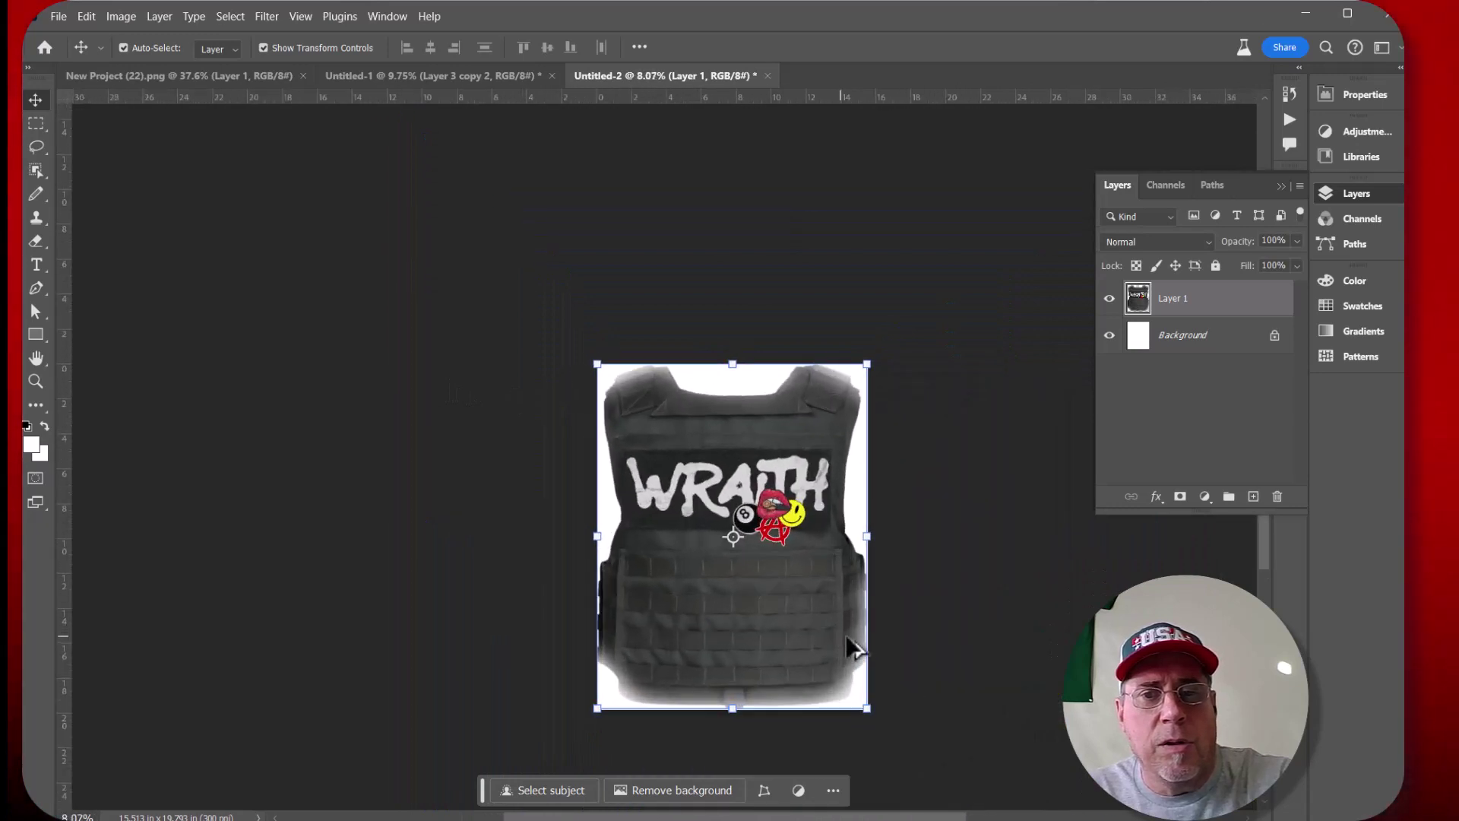
# Hide and re-show the white Background to check the vest's transparency
pyautogui.scroll(-3, 733, 569)
pyautogui.scroll(1, 888, 410)
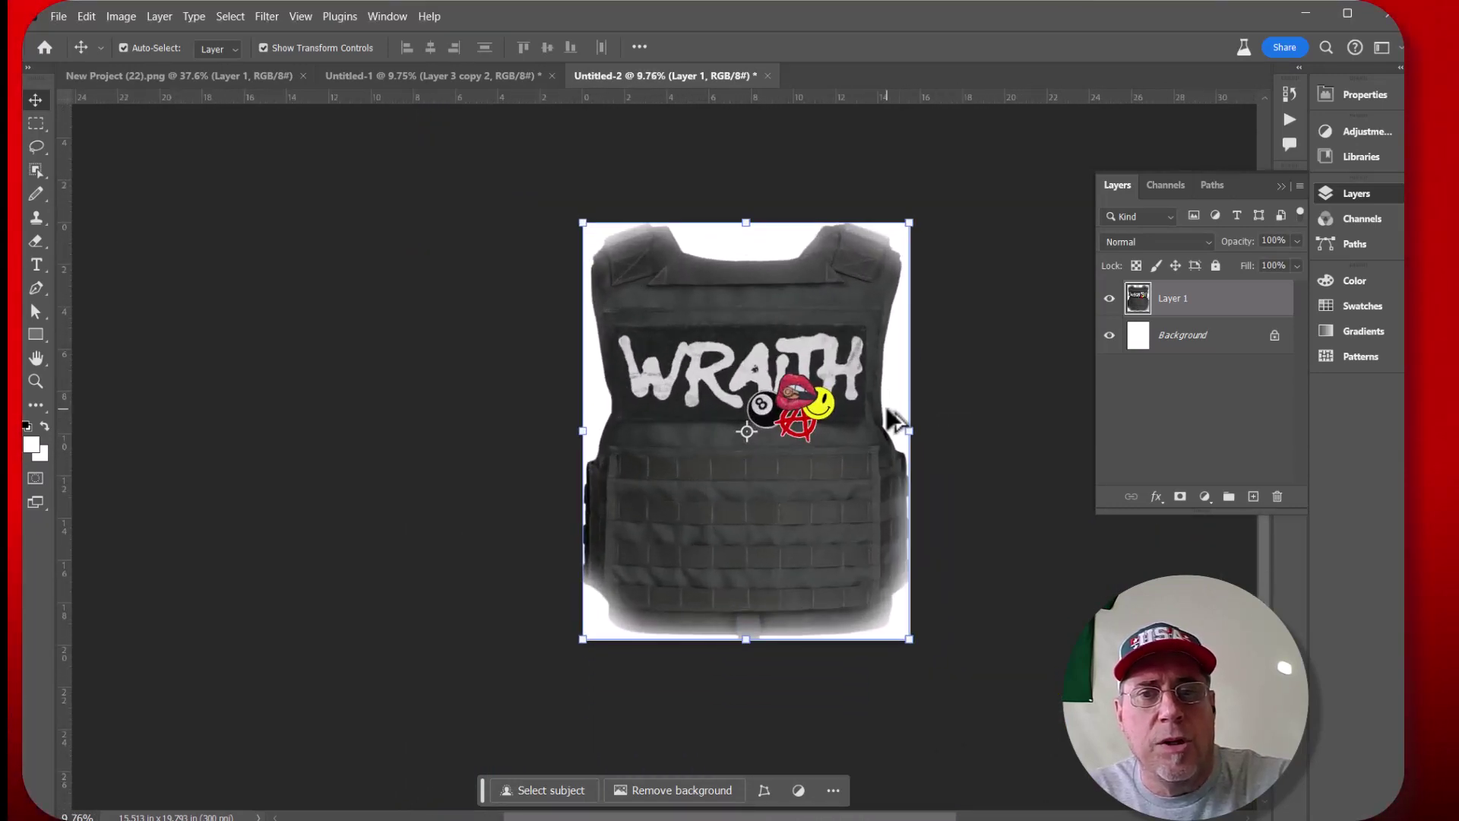
pyautogui.hscroll(3, 893, 422)
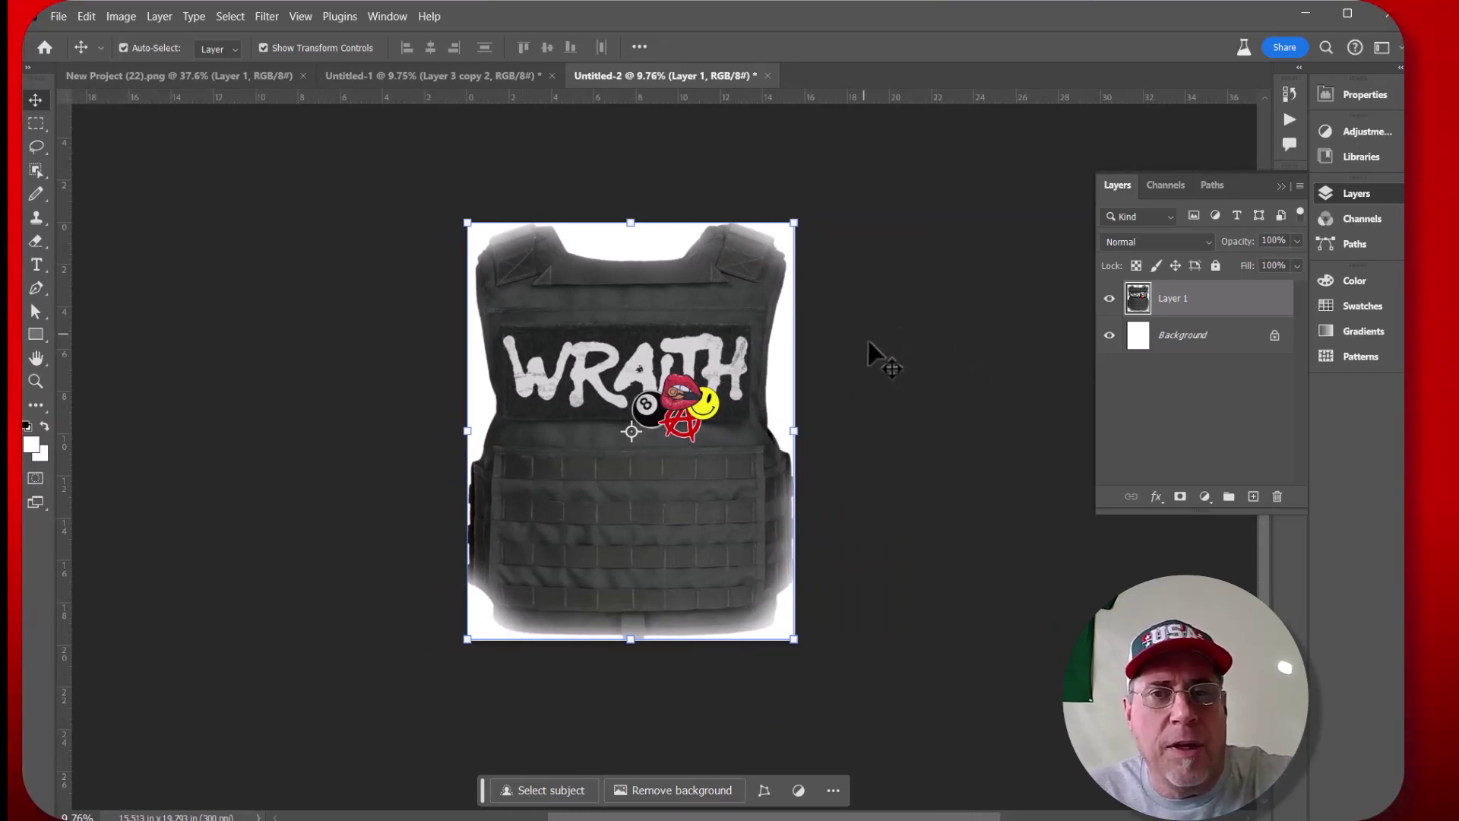
pyautogui.click(1109, 335)
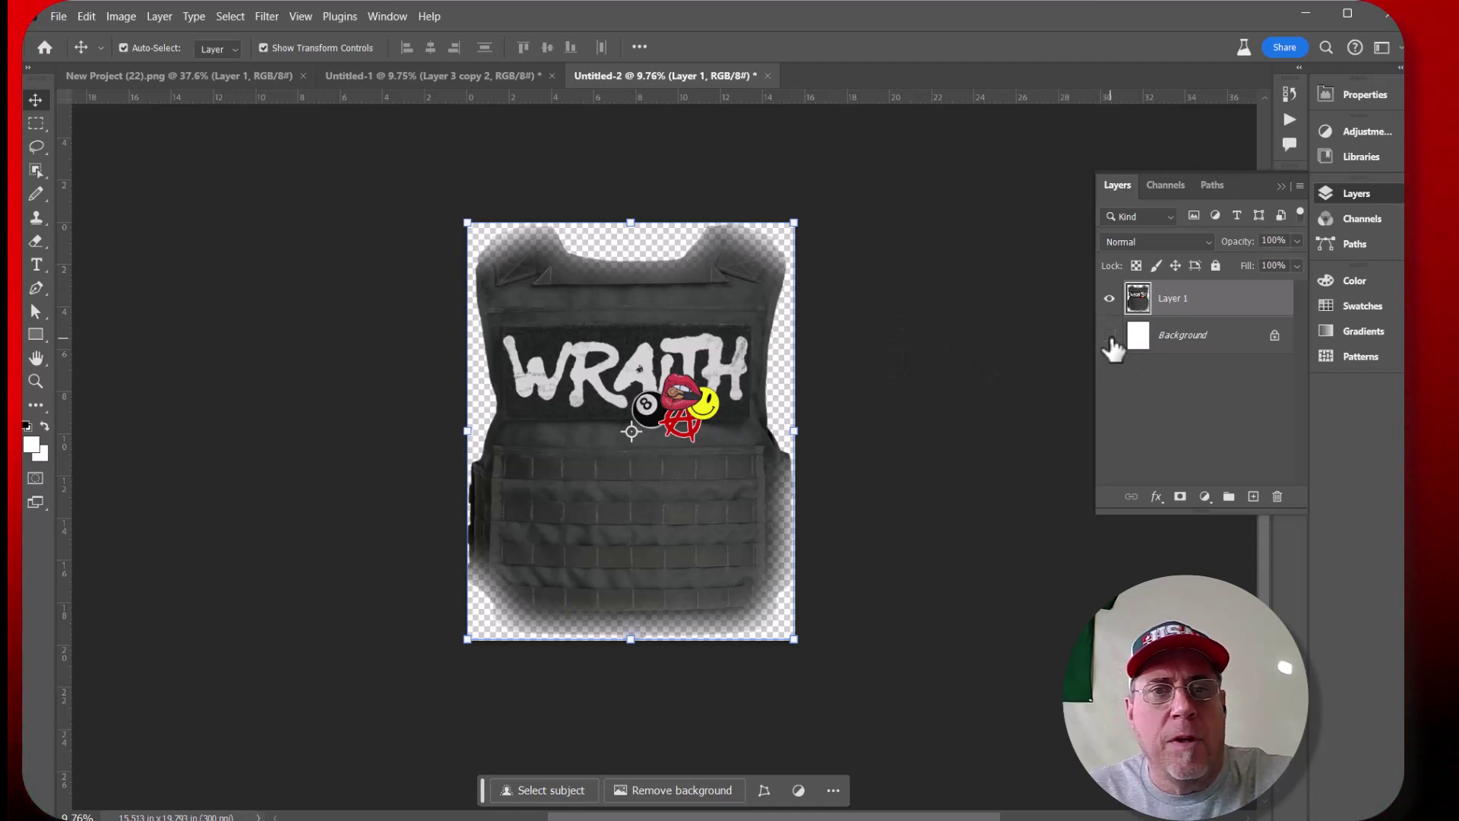
pyautogui.click(1109, 337)
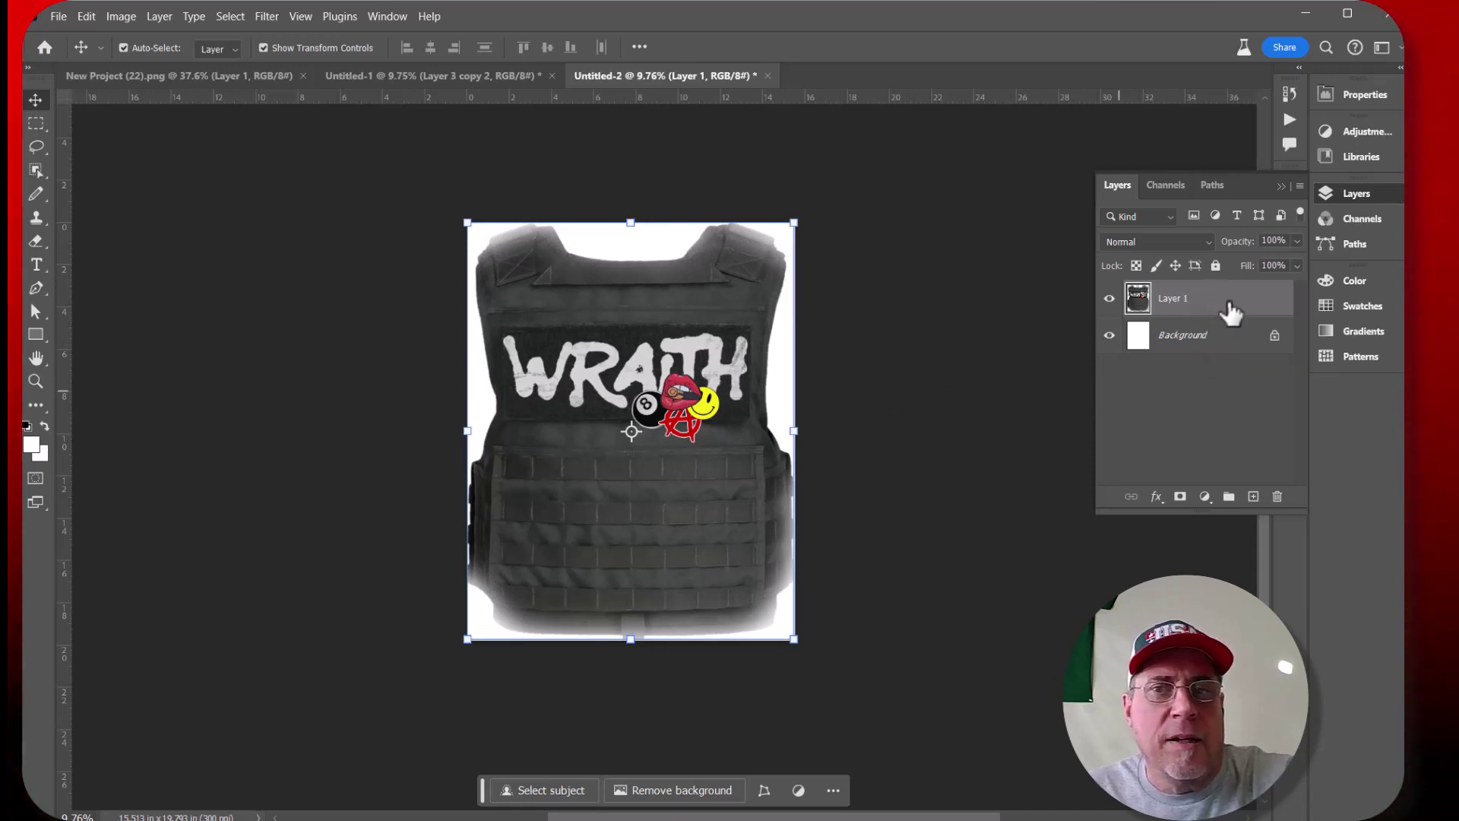
# Try dragging Layer 1 beneath the Background layer
pyautogui.moveTo(1228, 306); pyautogui.dragTo(1253, 496)
pyautogui.moveTo(1211, 339); pyautogui.dragTo(1219, 389)
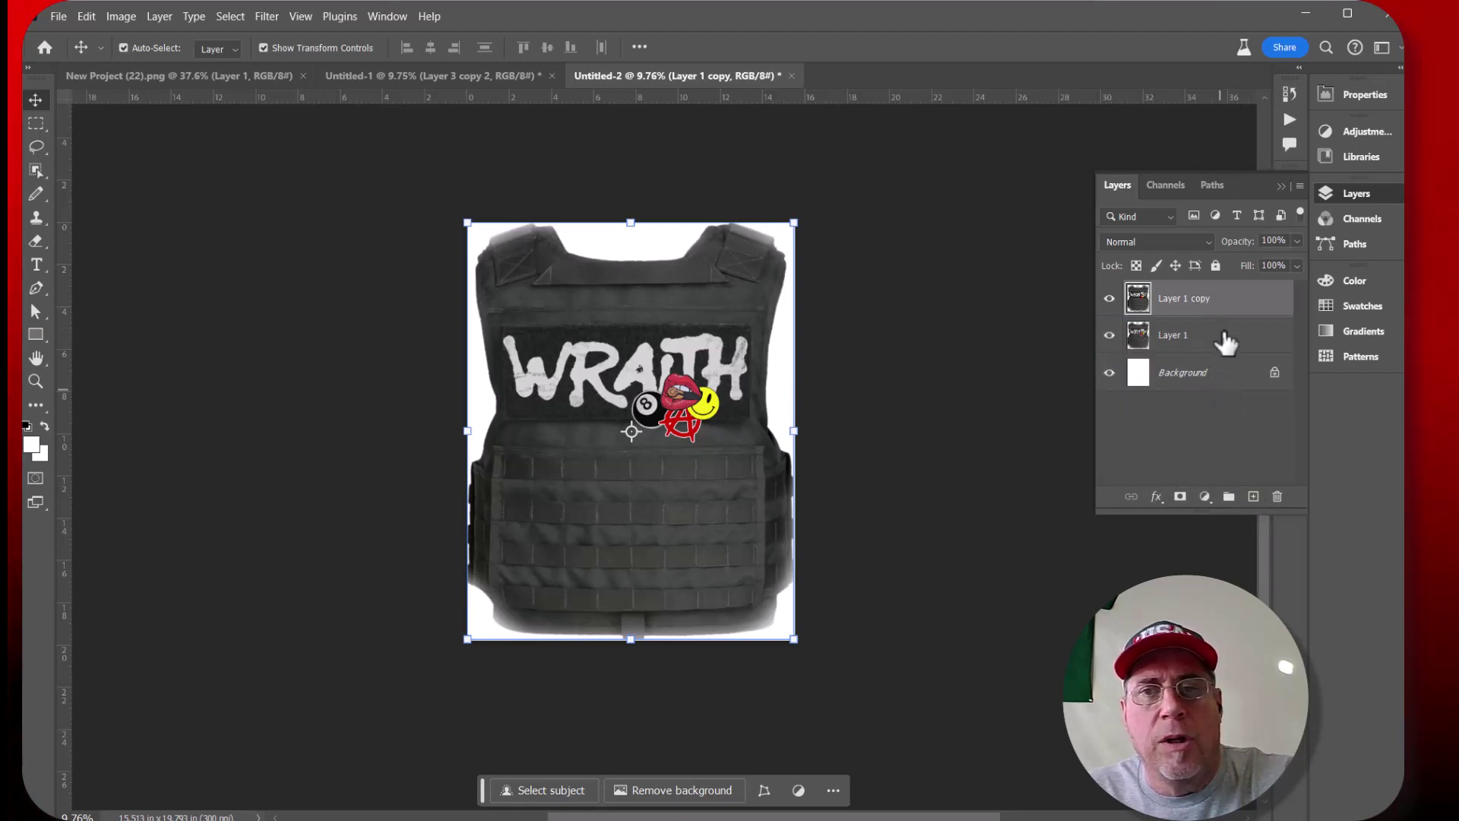
pyautogui.moveTo(1220, 326); pyautogui.dragTo(1216, 395)
# Unlock Background to Layer 0, hide Layer 1, and Merge Visible into Layer 1 copy
pyautogui.click(1273, 377)
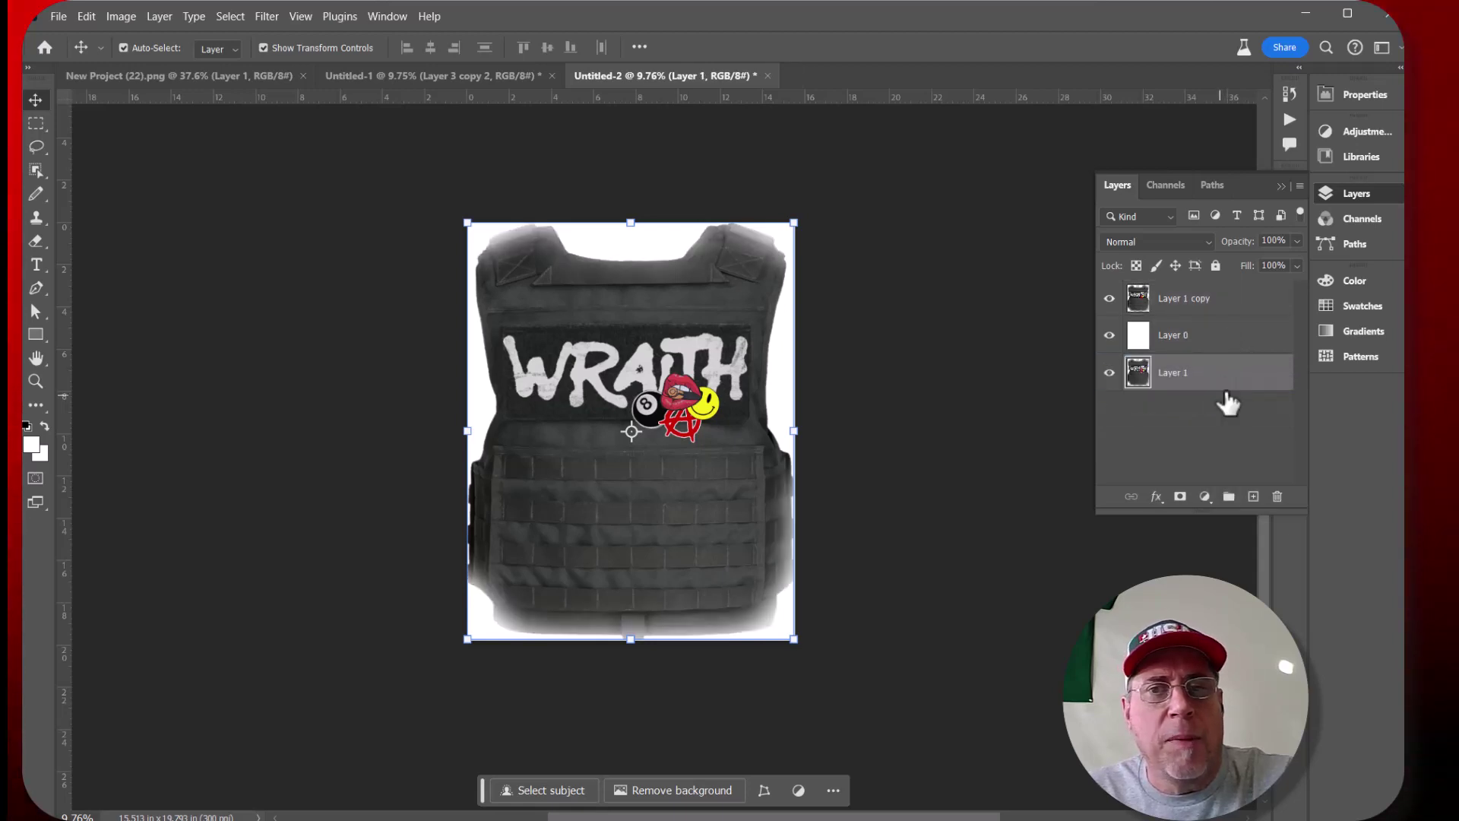
pyautogui.click(1109, 372)
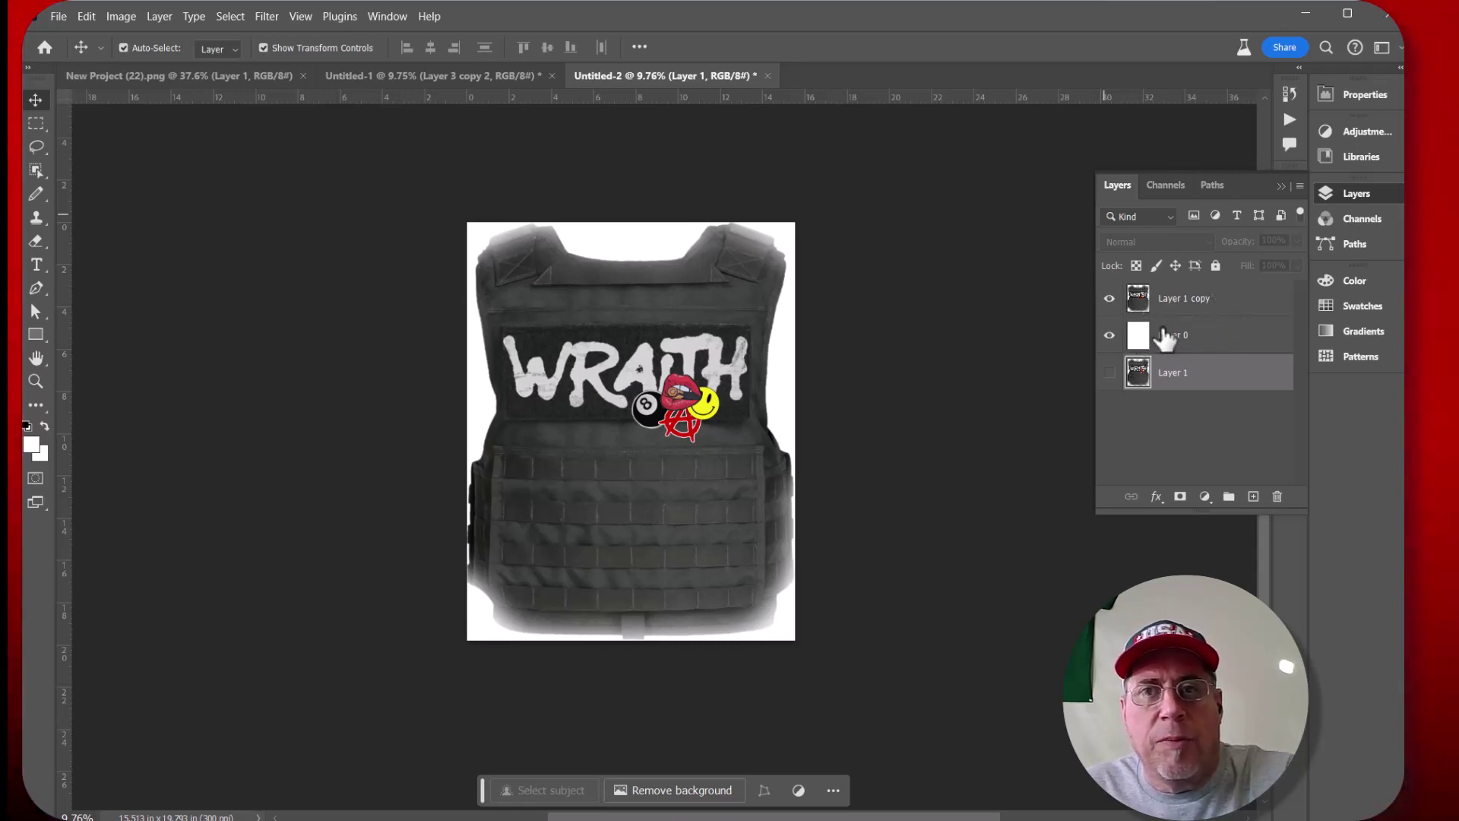
pyautogui.click(1241, 301)
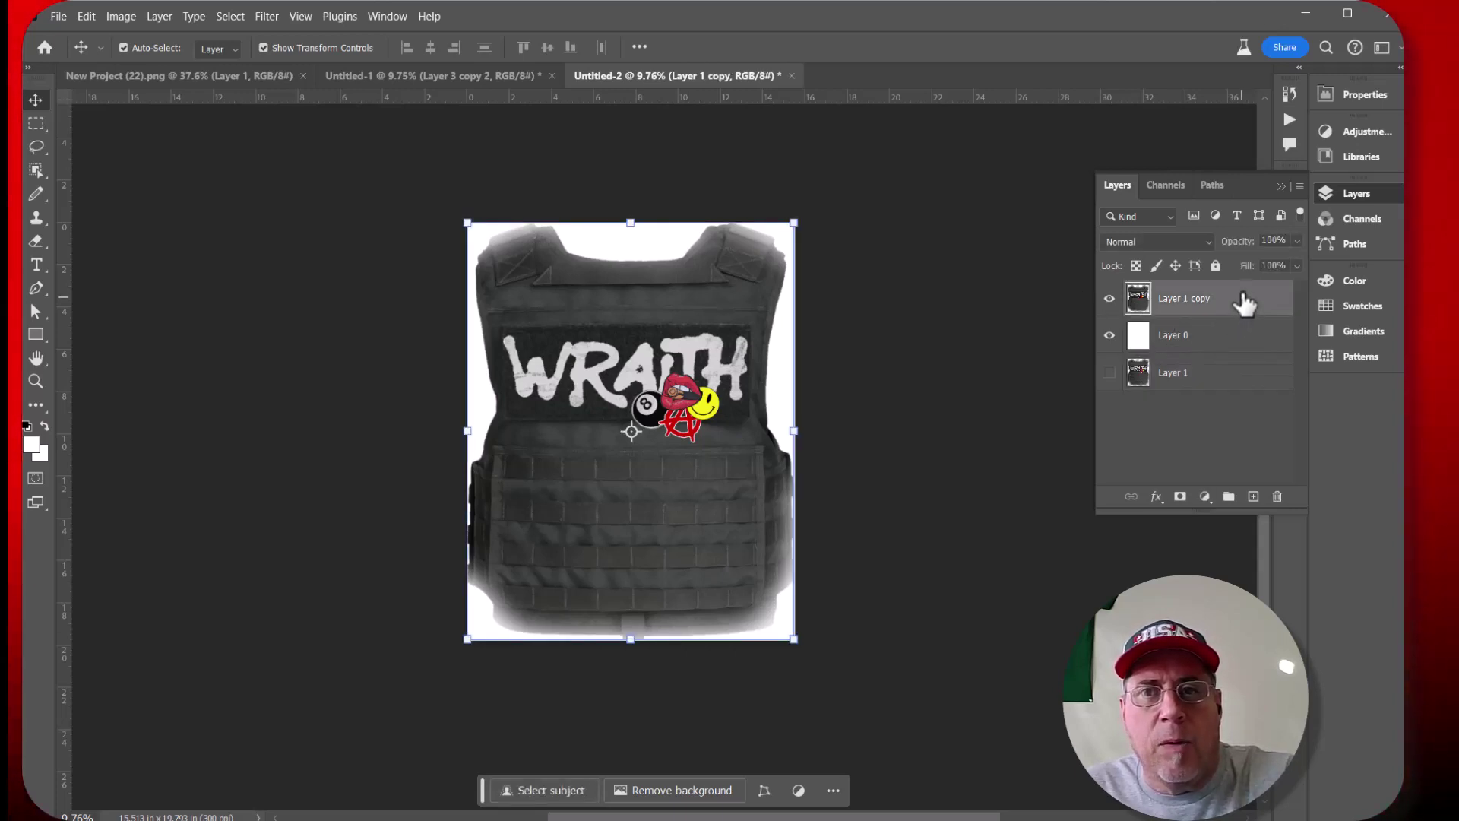
pyautogui.click(1300, 187)
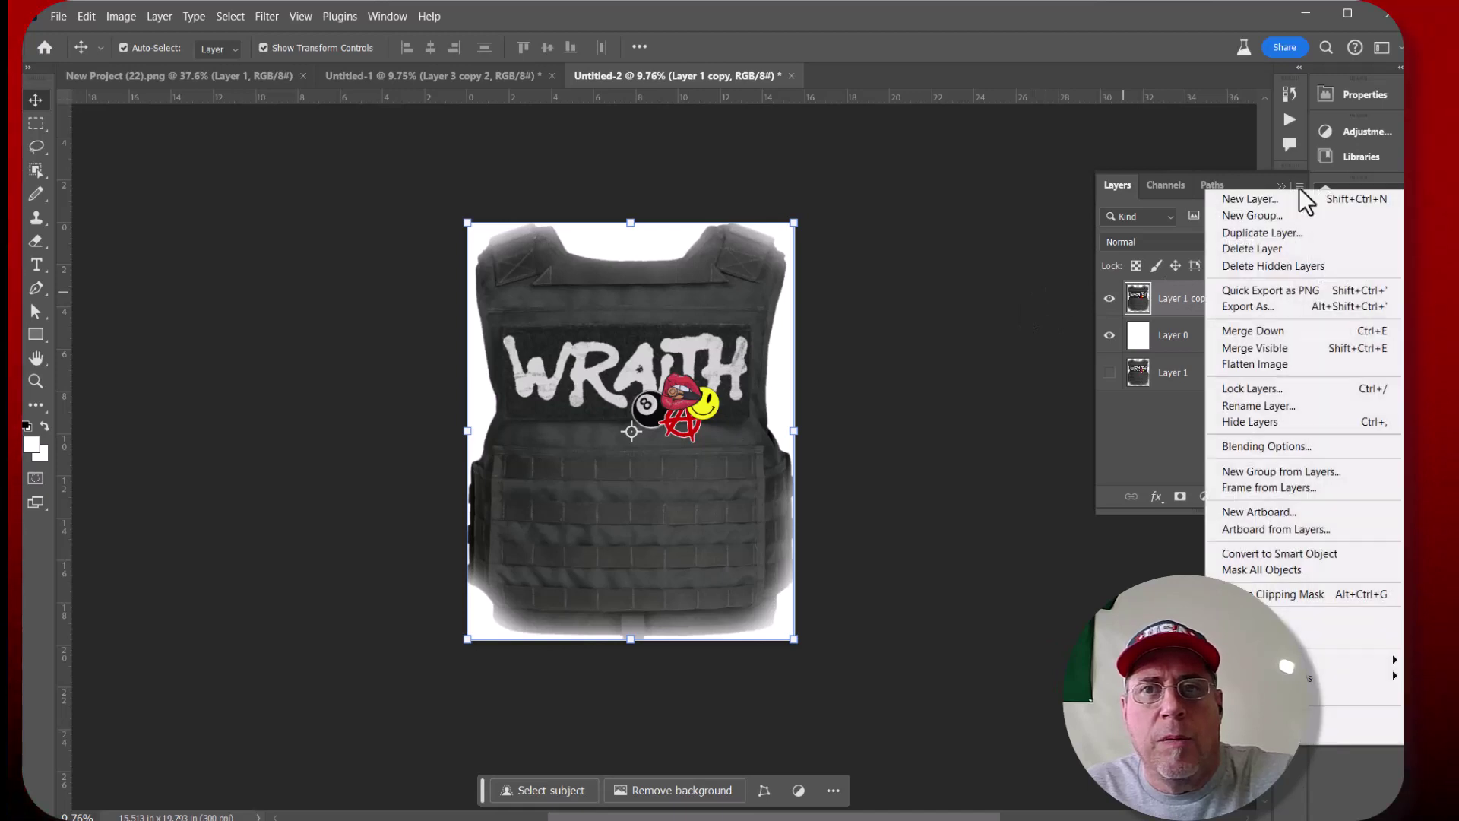
pyautogui.click(1243, 349)
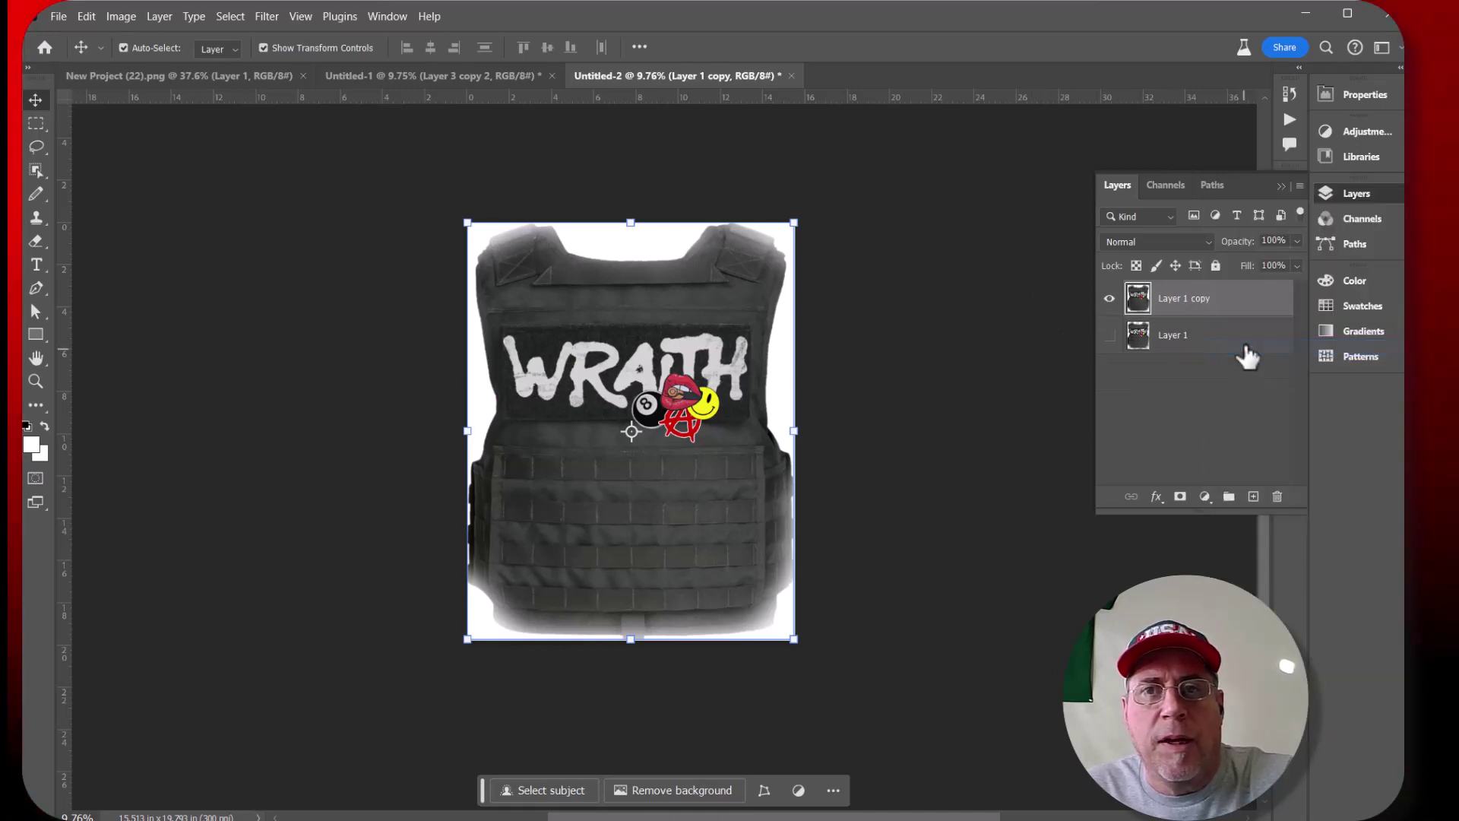
# Duplicate Layer 1 copy into a new document, Untitled-26
pyautogui.rightClick(1228, 301)
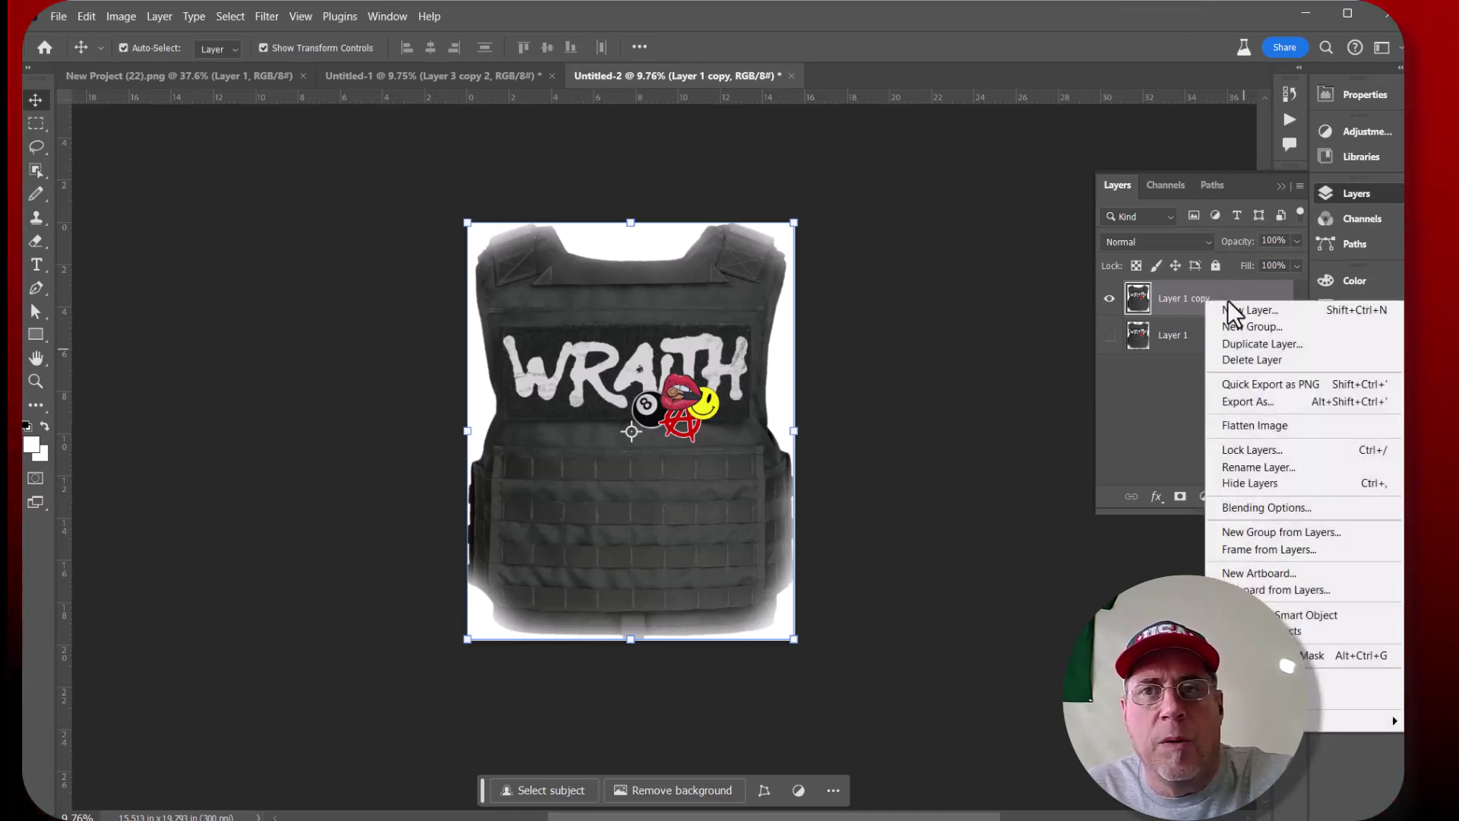
pyautogui.click(1243, 345)
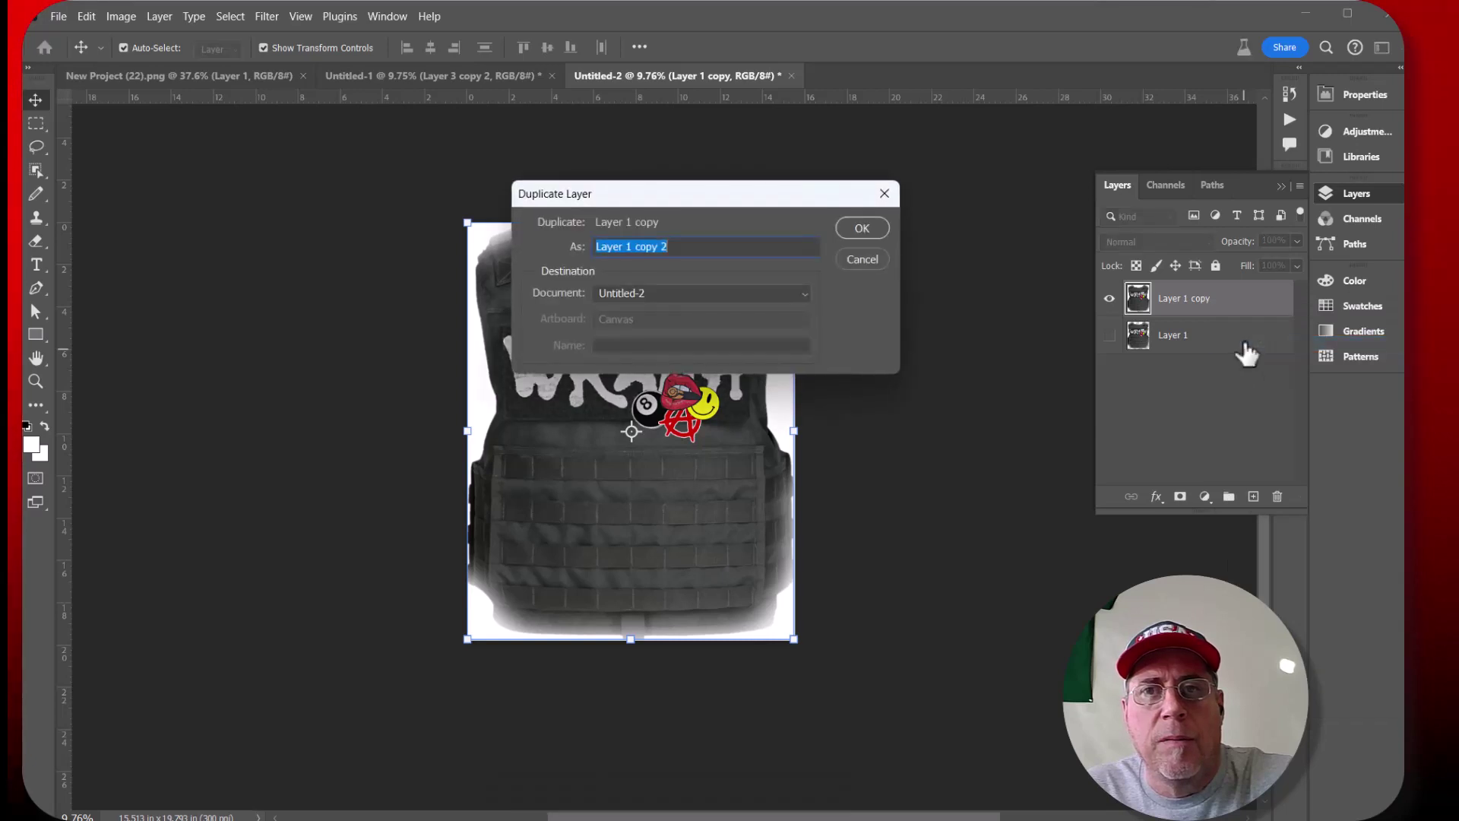
pyautogui.click(804, 293)
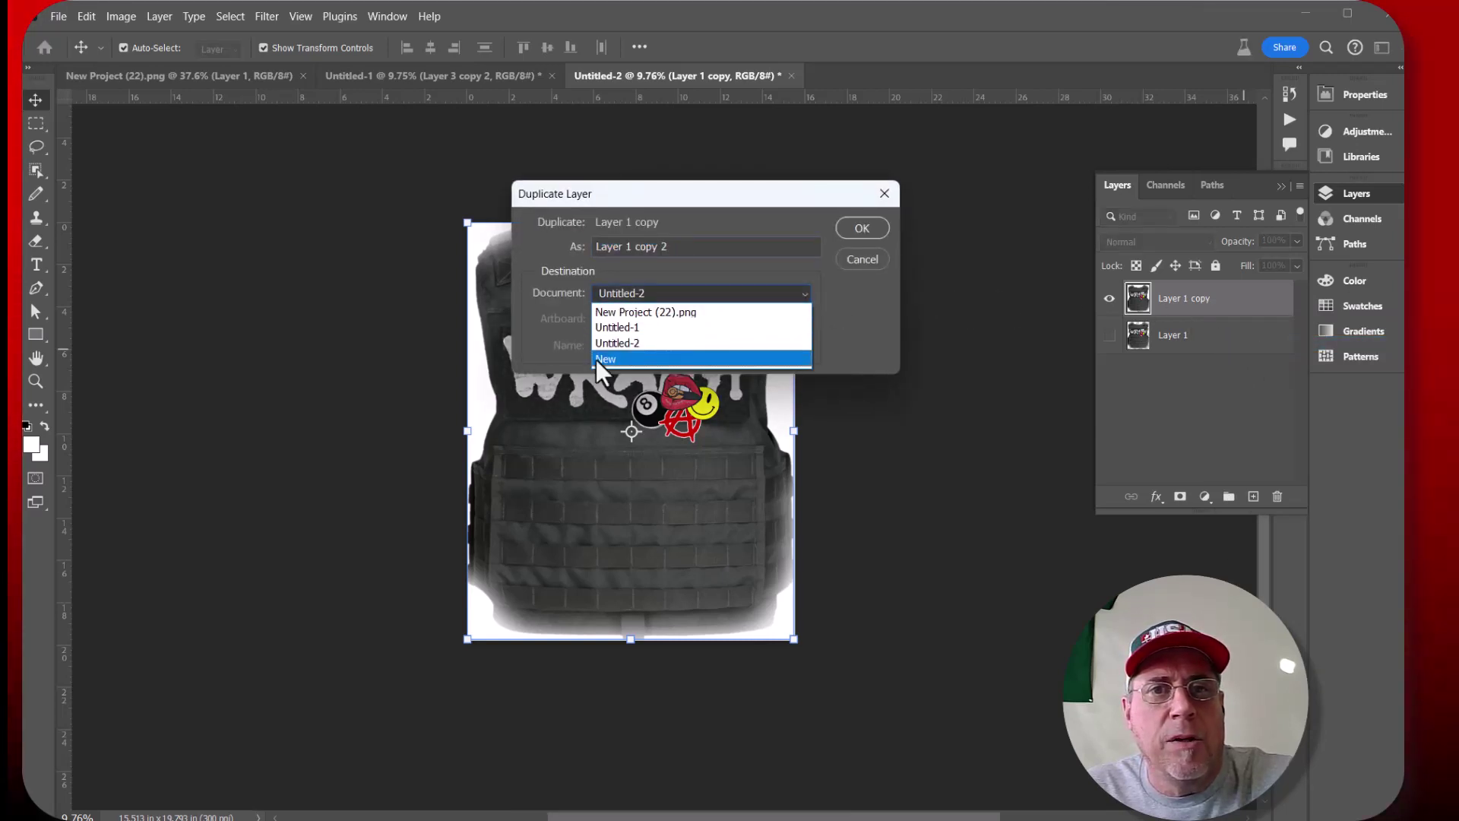
pyautogui.click(604, 360)
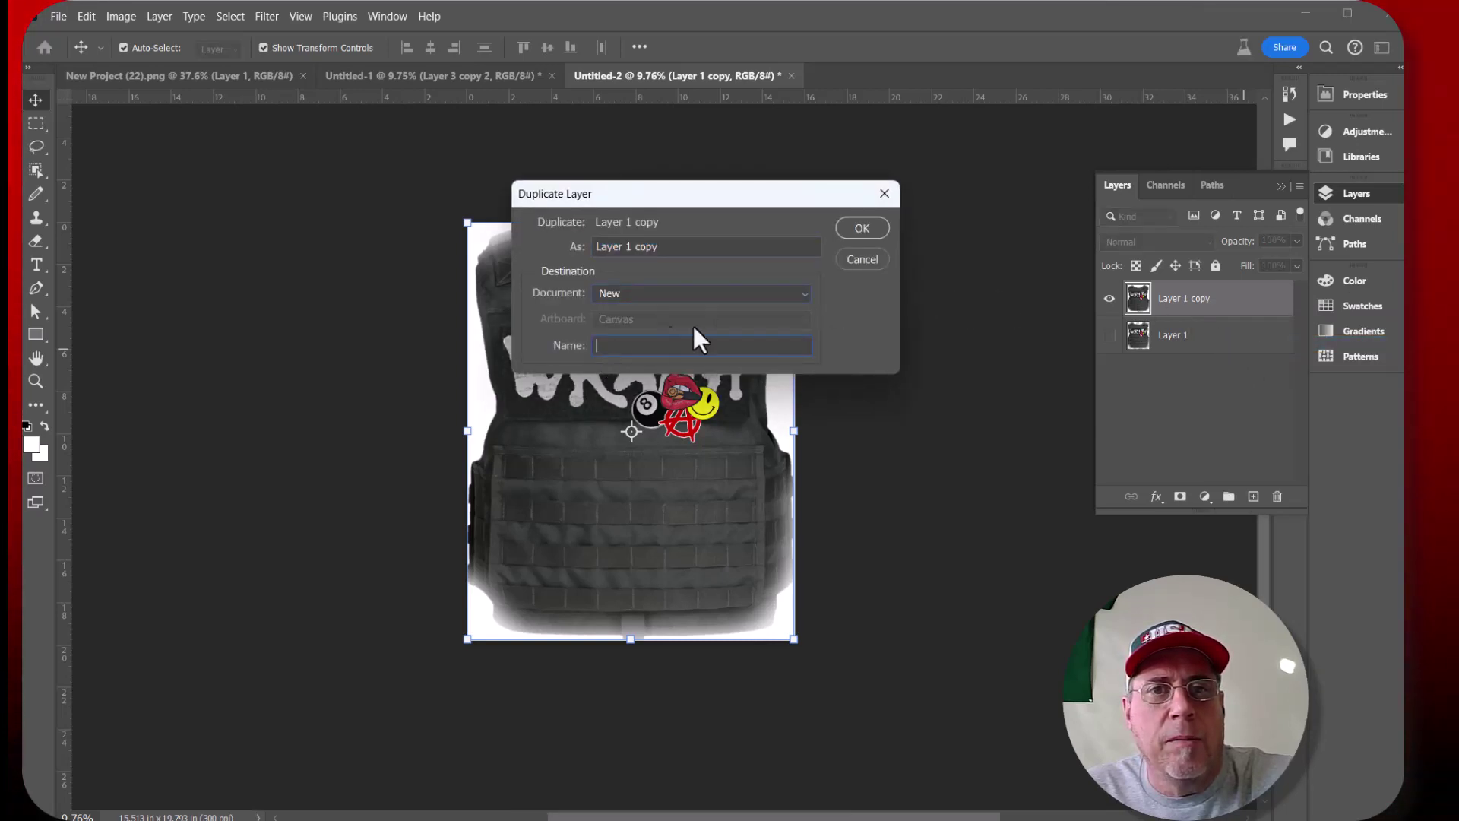
pyautogui.click(861, 228)
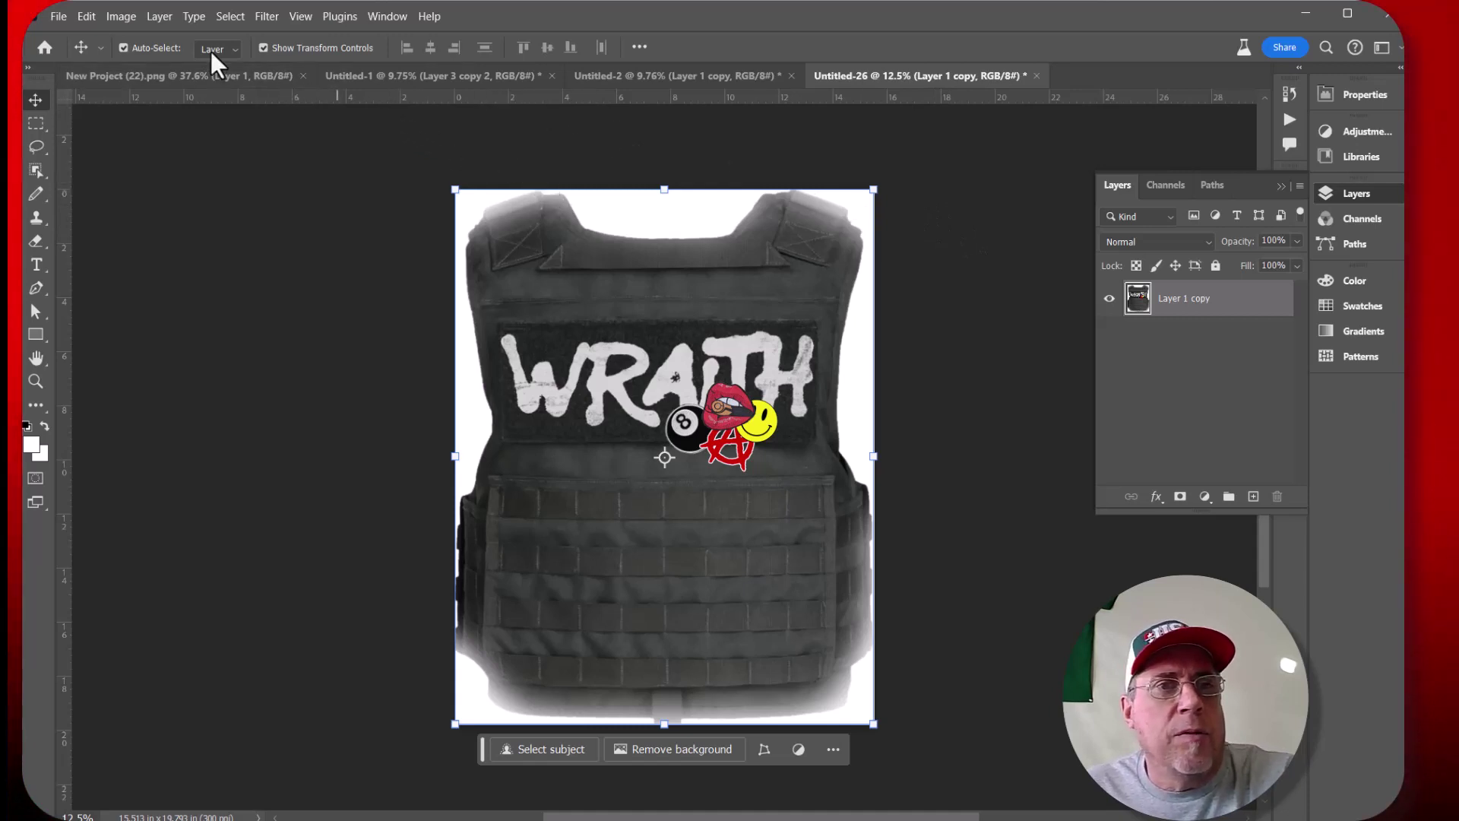
# Convert Untitled-26 to Grayscale mode, discarding its colour information
pyautogui.click(125, 16)
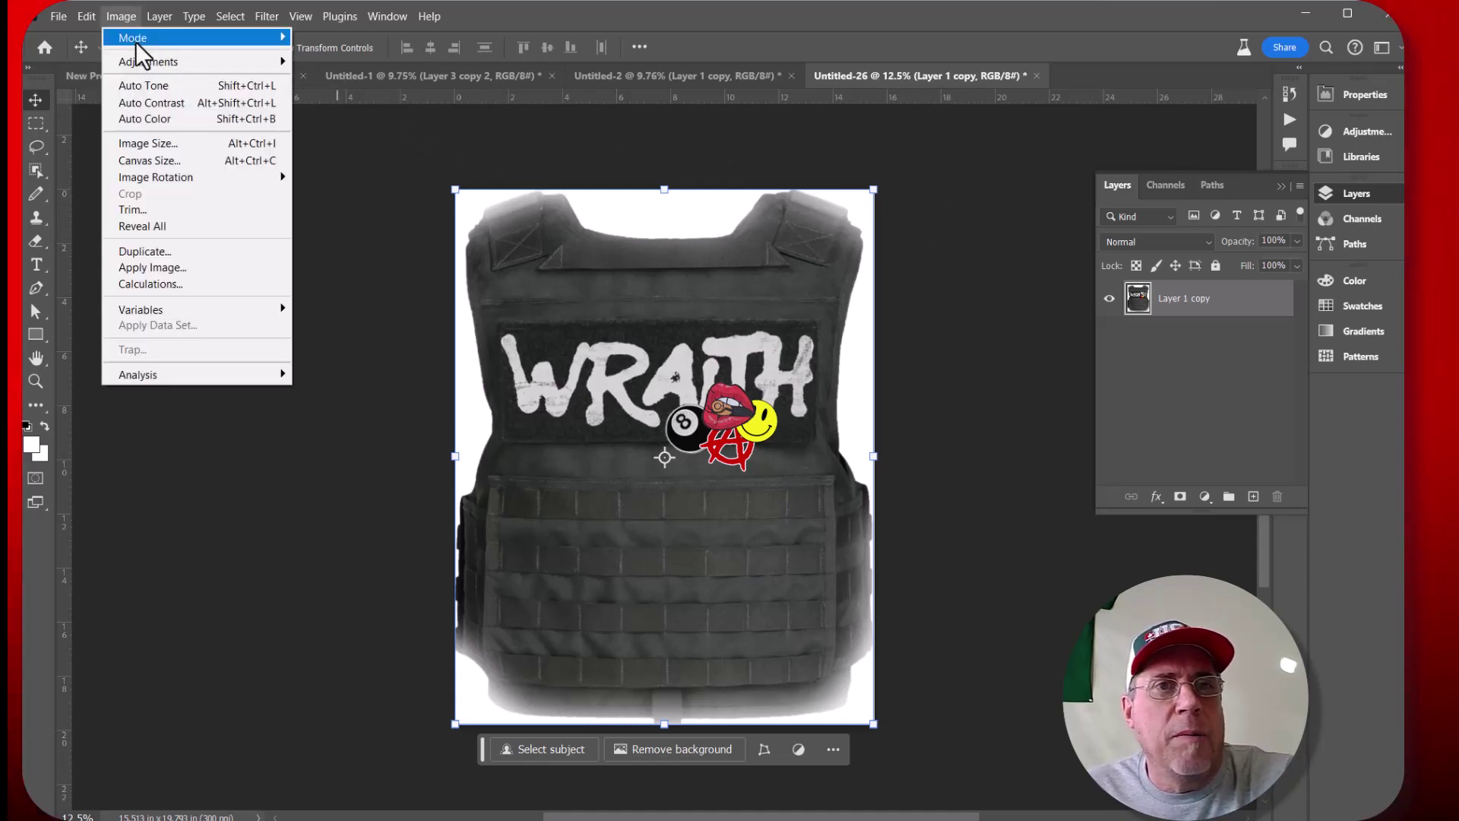
pyautogui.moveTo(142, 35)
pyautogui.click(320, 53)
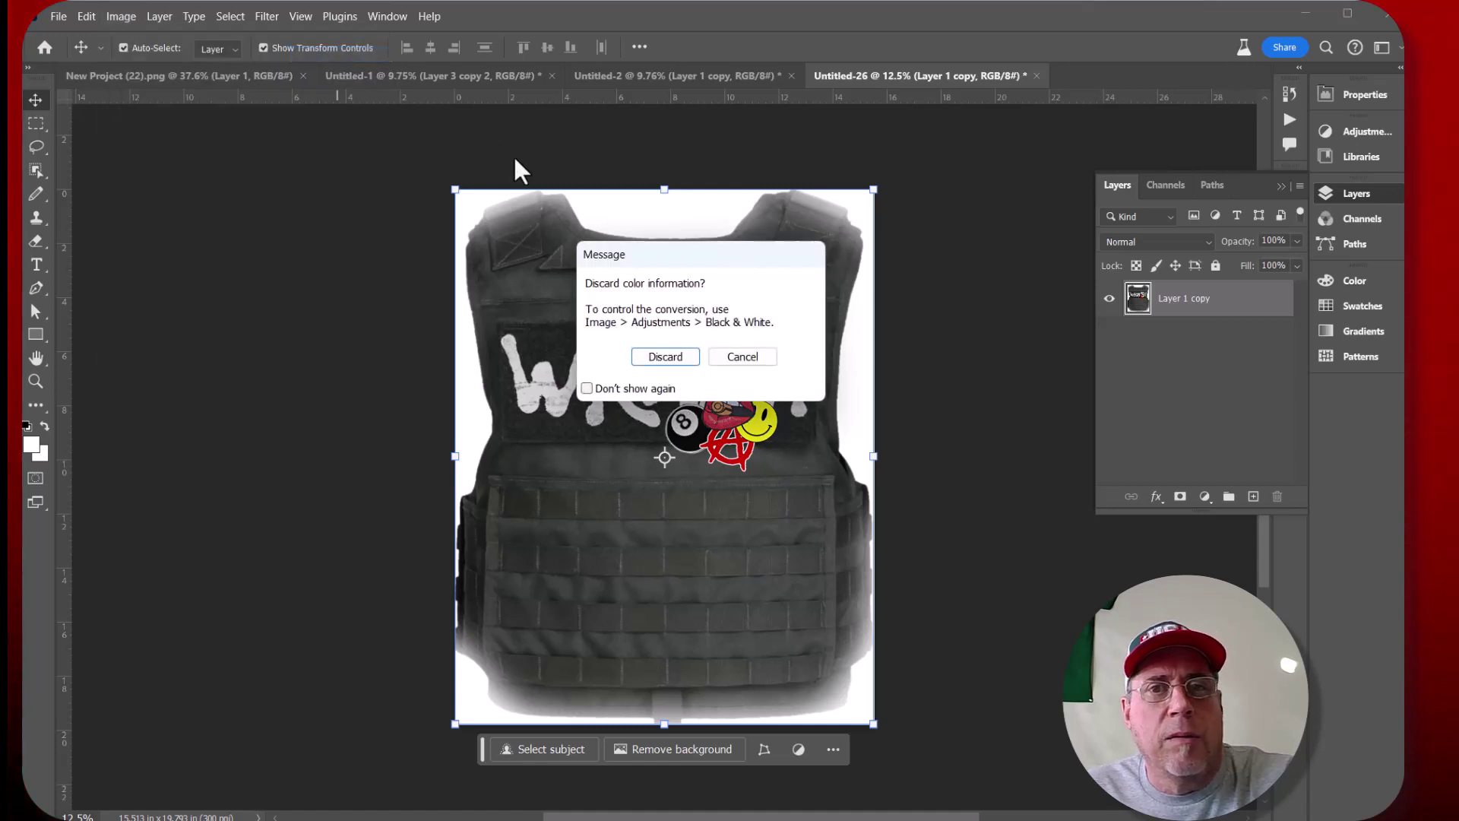
pyautogui.click(675, 357)
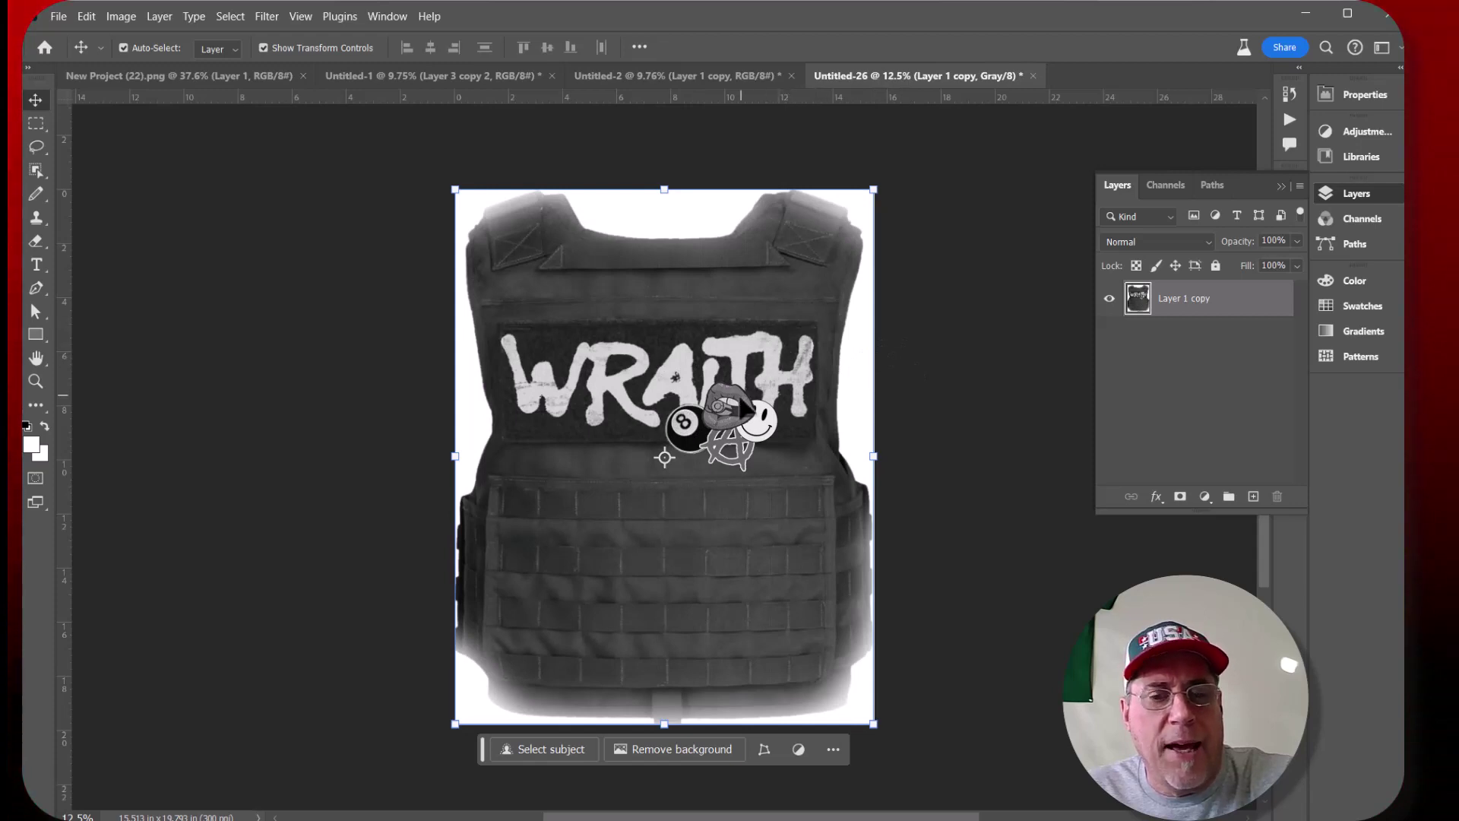
pyautogui.click(123, 16)
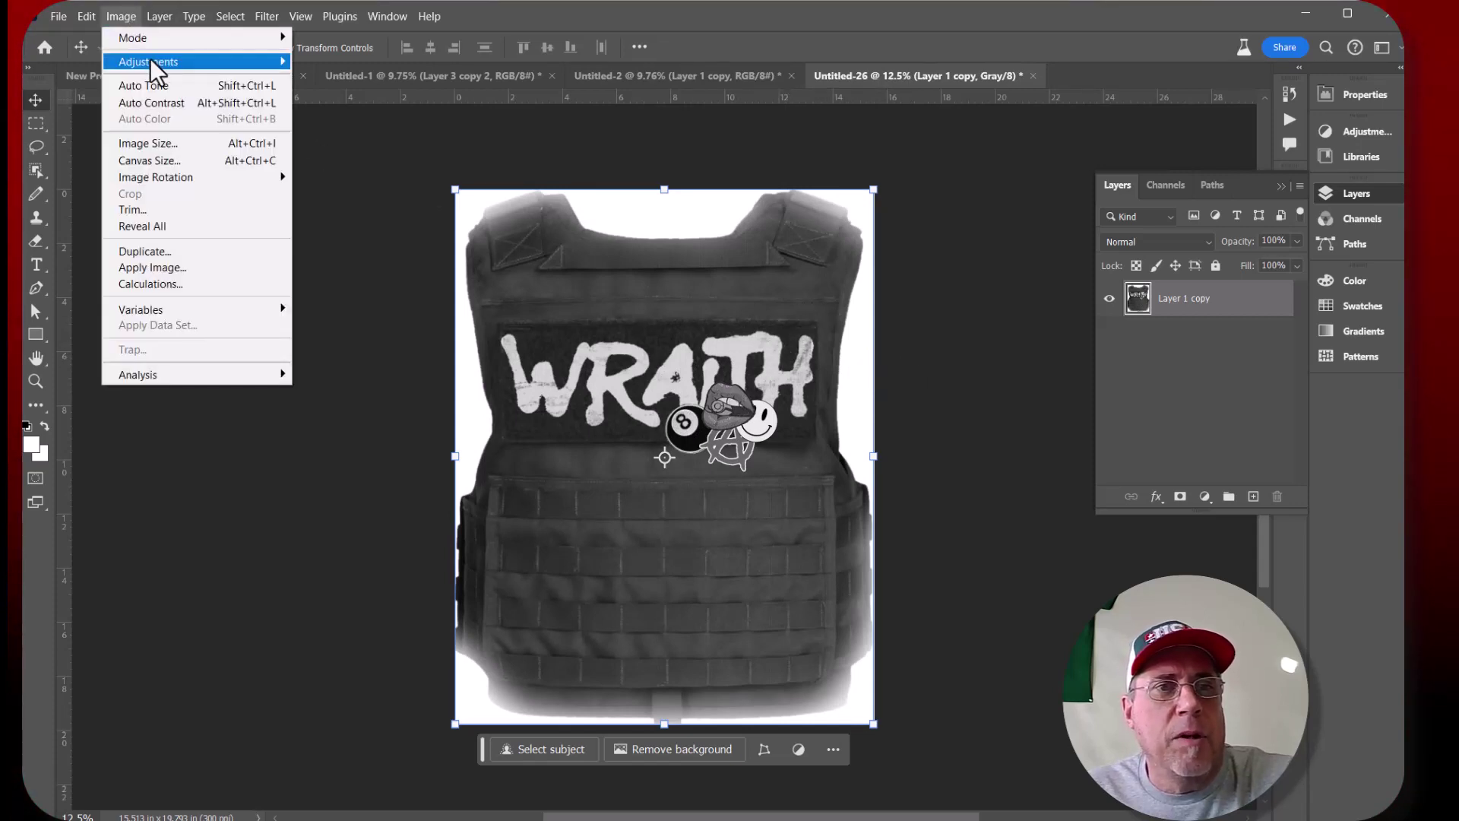
pyautogui.moveTo(147, 65)
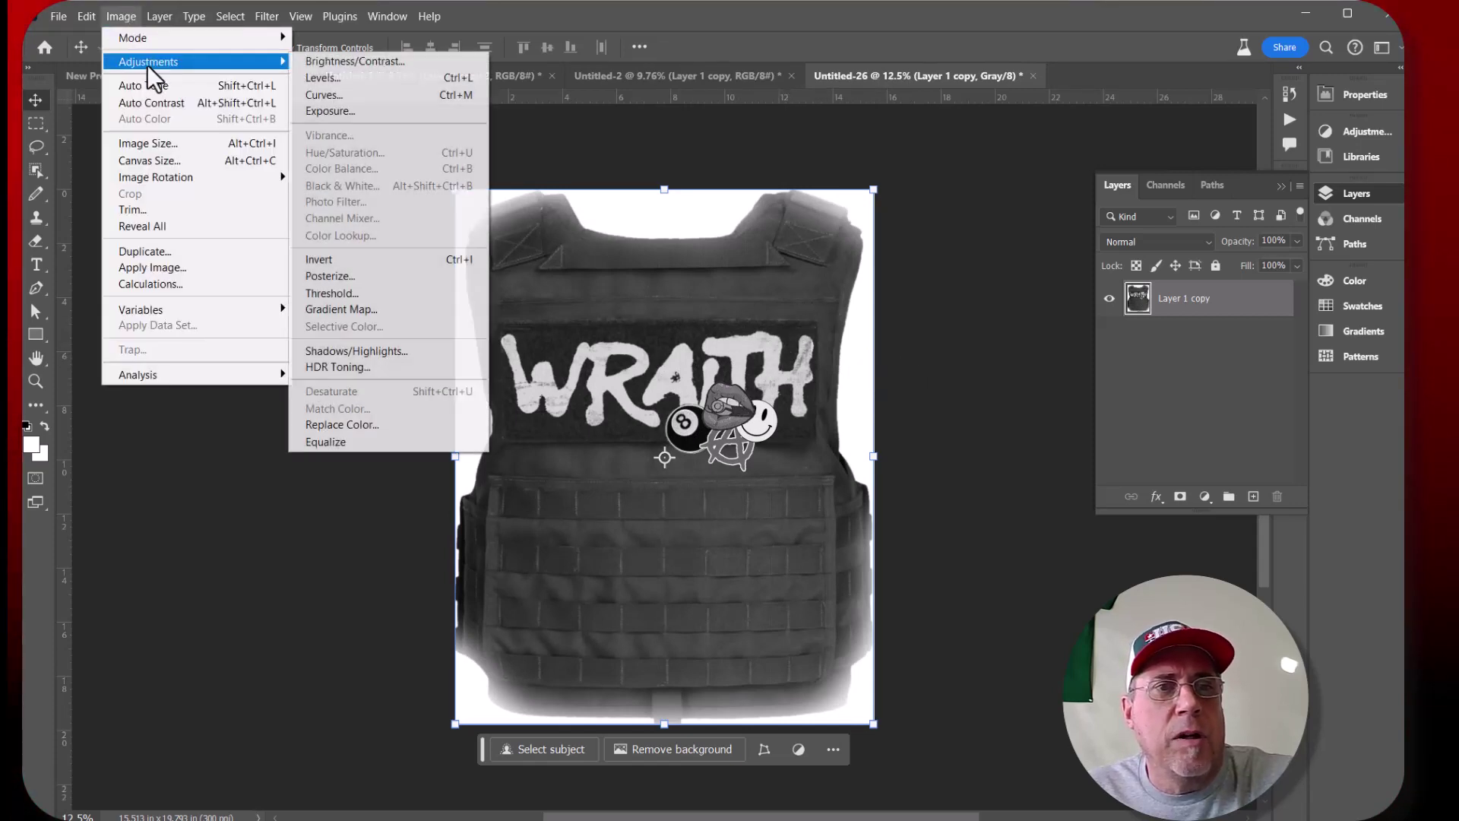
# Open Levels on the grayscale vest and test the black and white input sliders
pyautogui.click(322, 77)
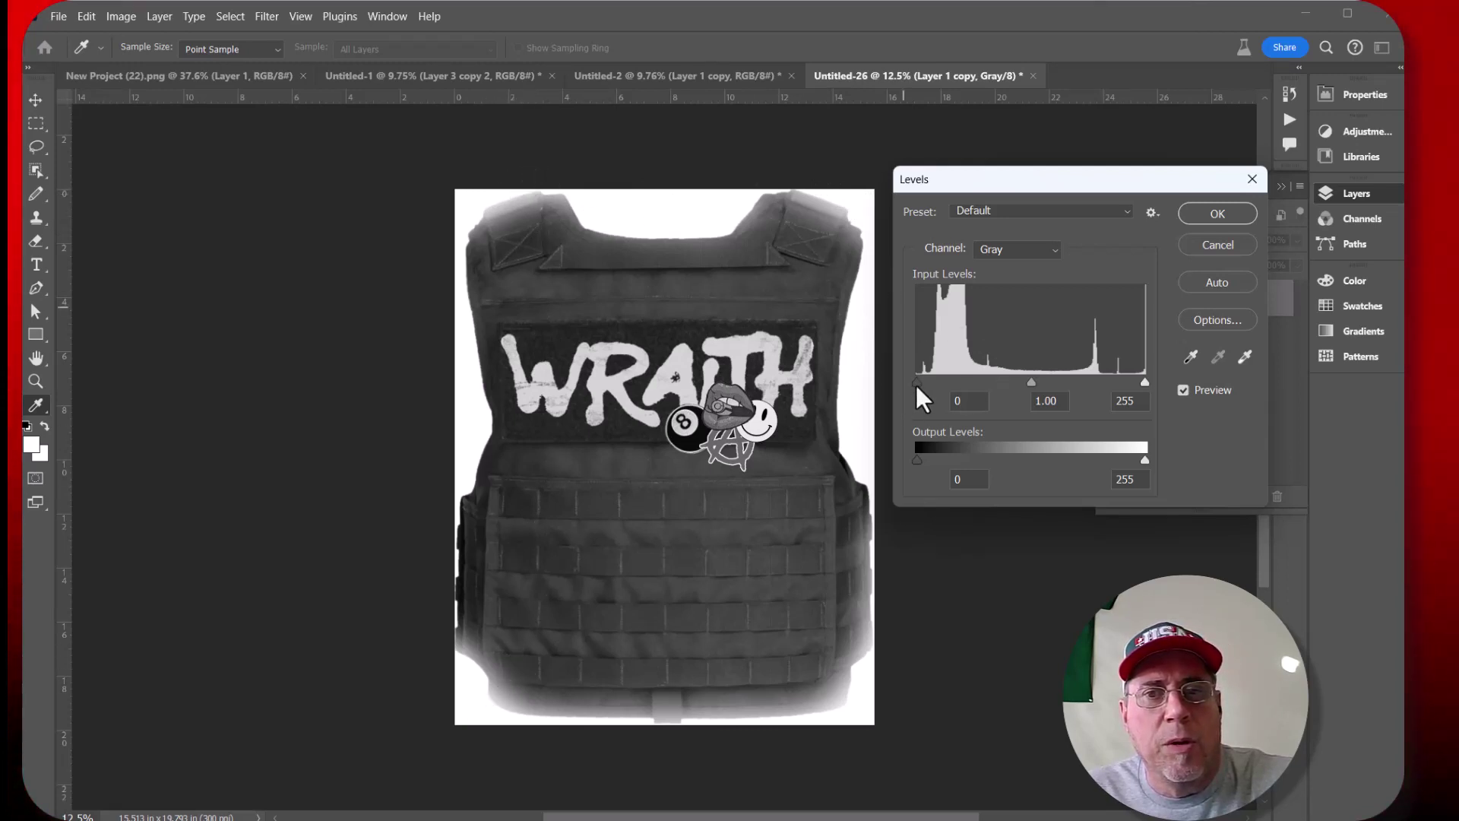
pyautogui.moveTo(915, 385)
pyautogui.mouseDown()
pyautogui.moveTo(937, 385)
pyautogui.moveTo(913, 386)
pyautogui.mouseUp()
pyautogui.moveTo(1143, 382)
pyautogui.mouseDown()
pyautogui.moveTo(1115, 385)
pyautogui.moveTo(1150, 387)
pyautogui.mouseUp()
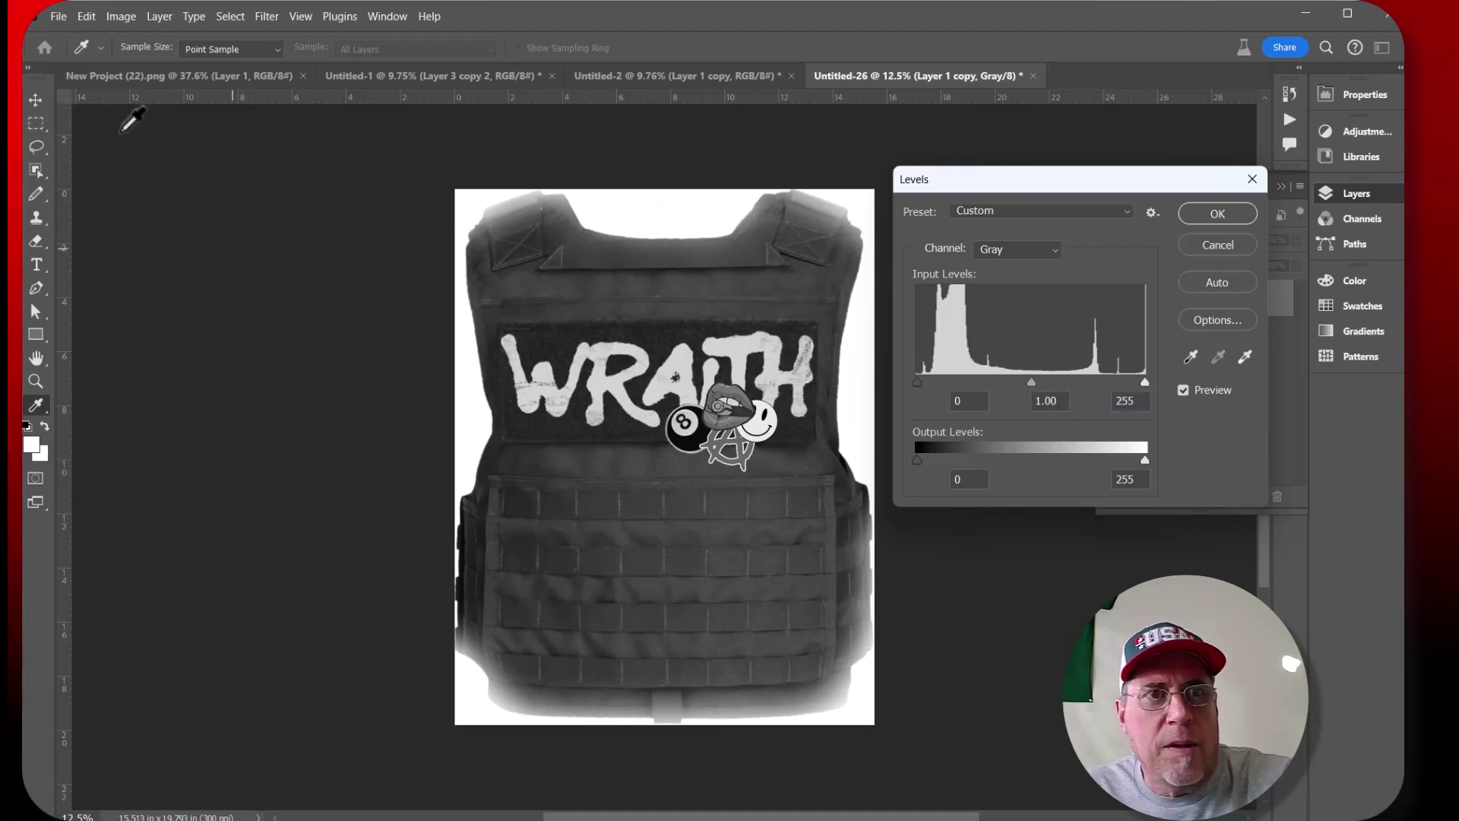
pyautogui.scroll(2, 813, 696)
pyautogui.scroll(6, 891, 788)
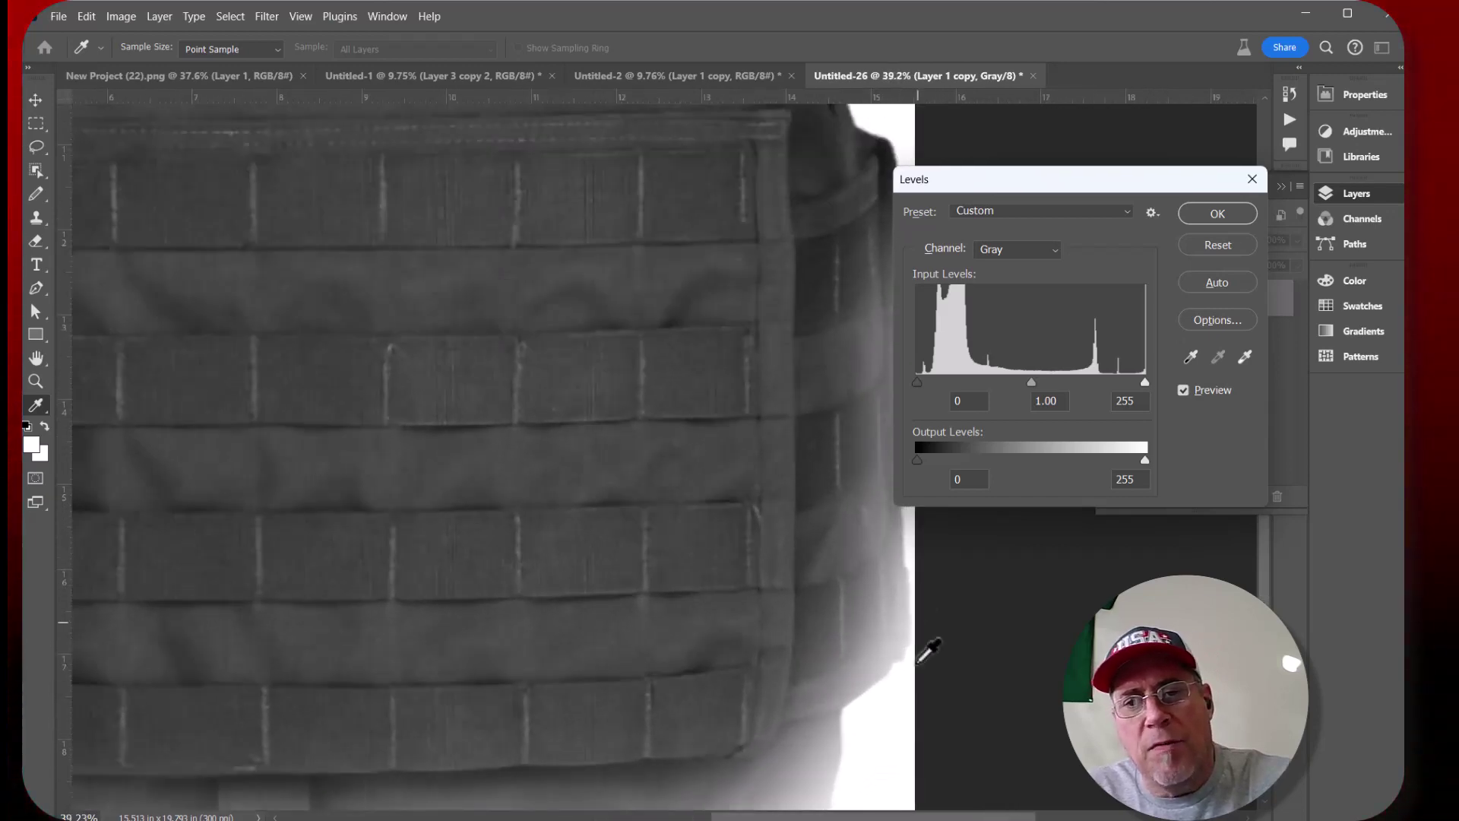
pyautogui.scroll(-5, 836, 620)
pyautogui.scroll(-1, 831, 617)
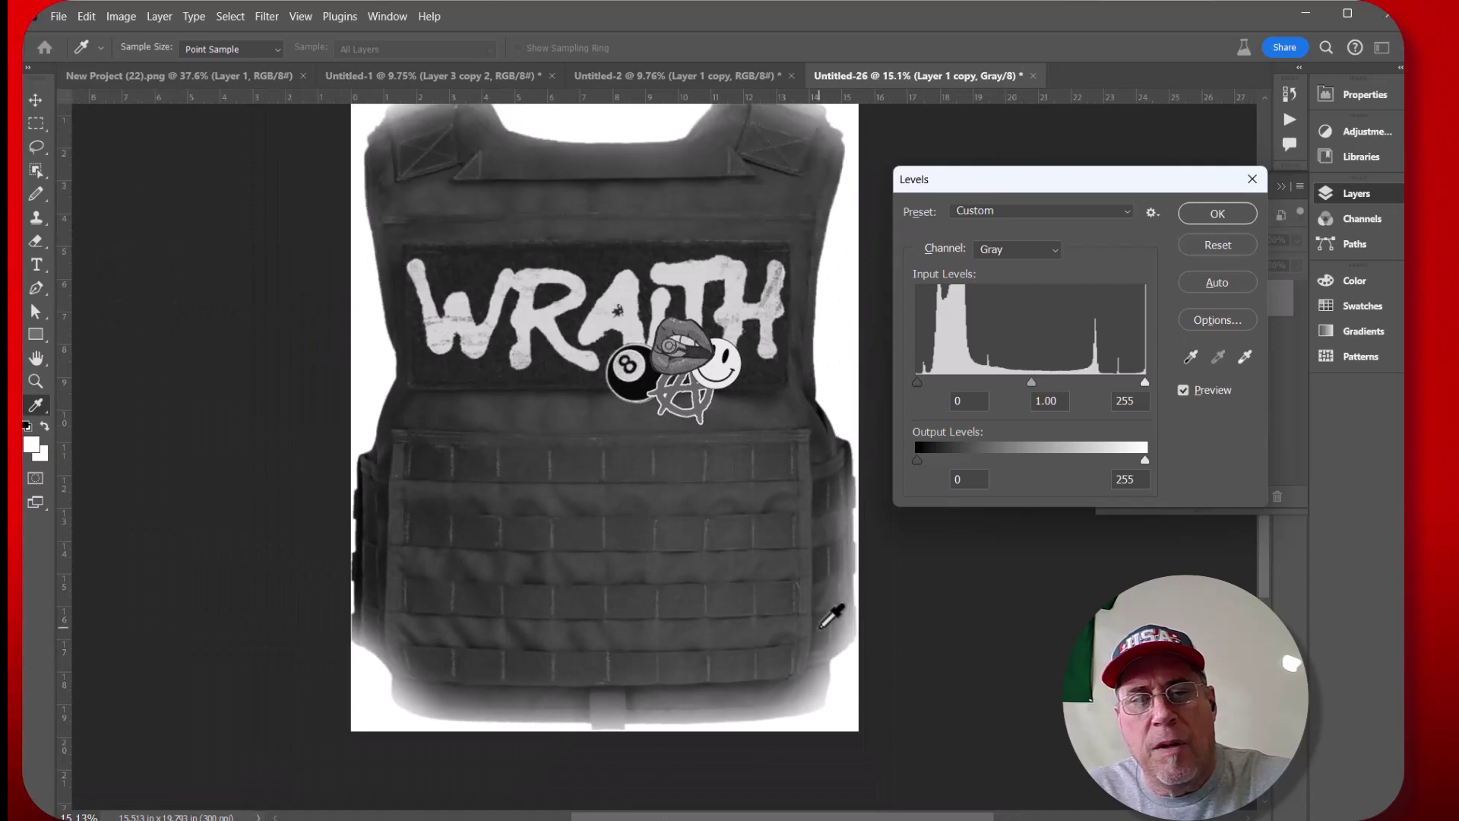
pyautogui.scroll(1, 863, 664)
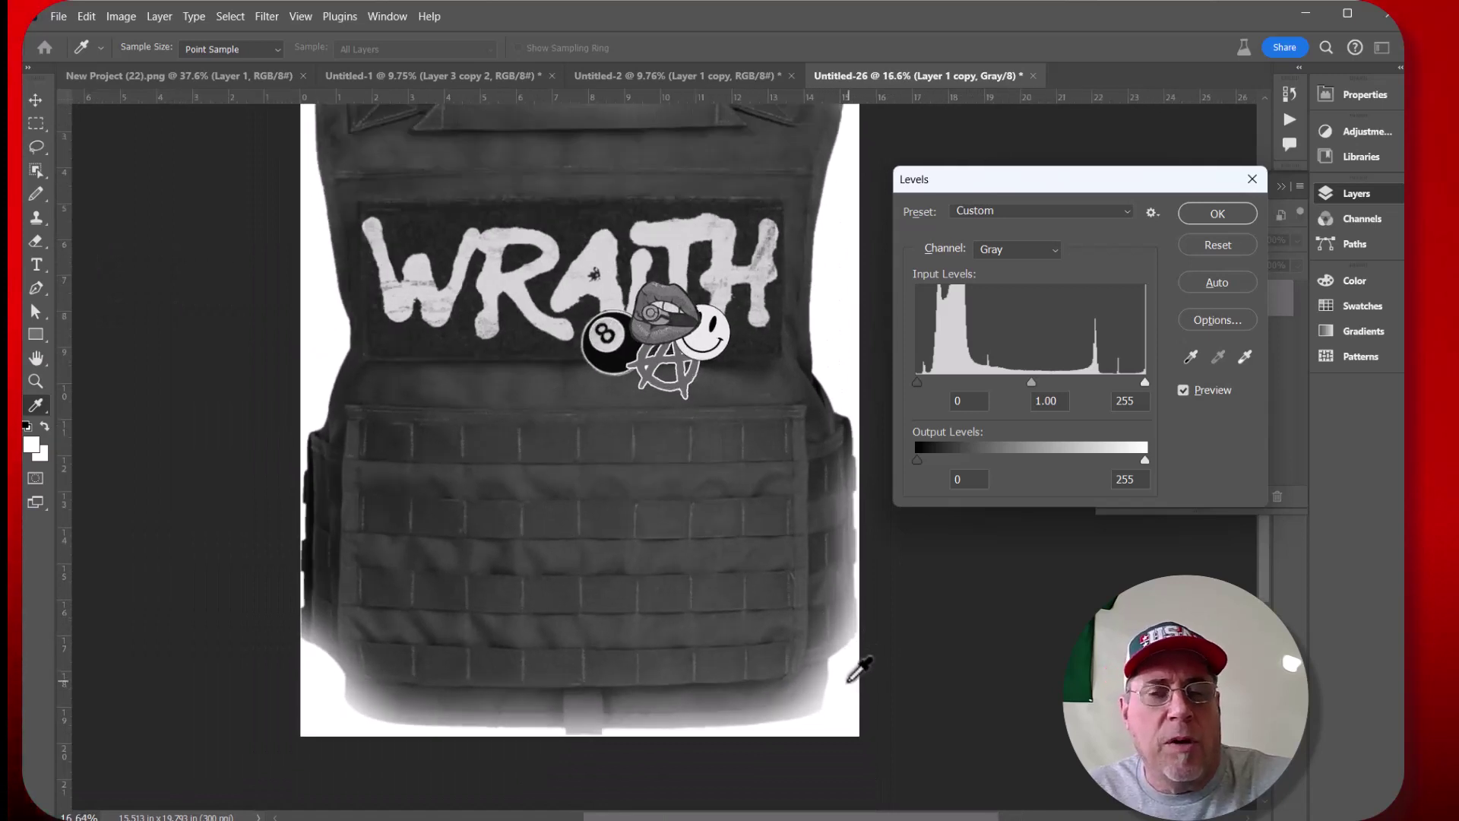
pyautogui.scroll(1, 857, 666)
pyautogui.scroll(1, 852, 665)
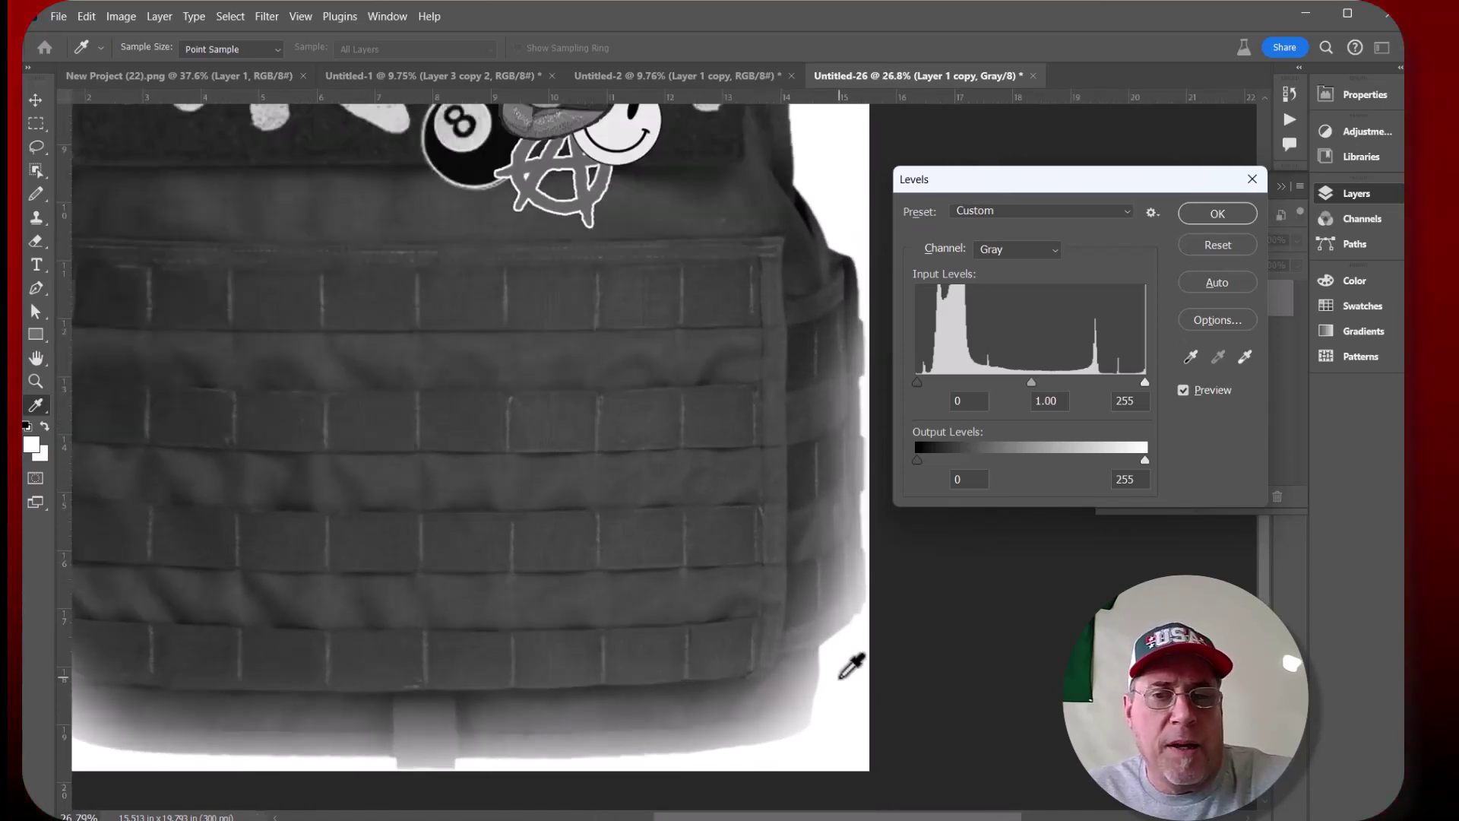
pyautogui.scroll(1, 848, 662)
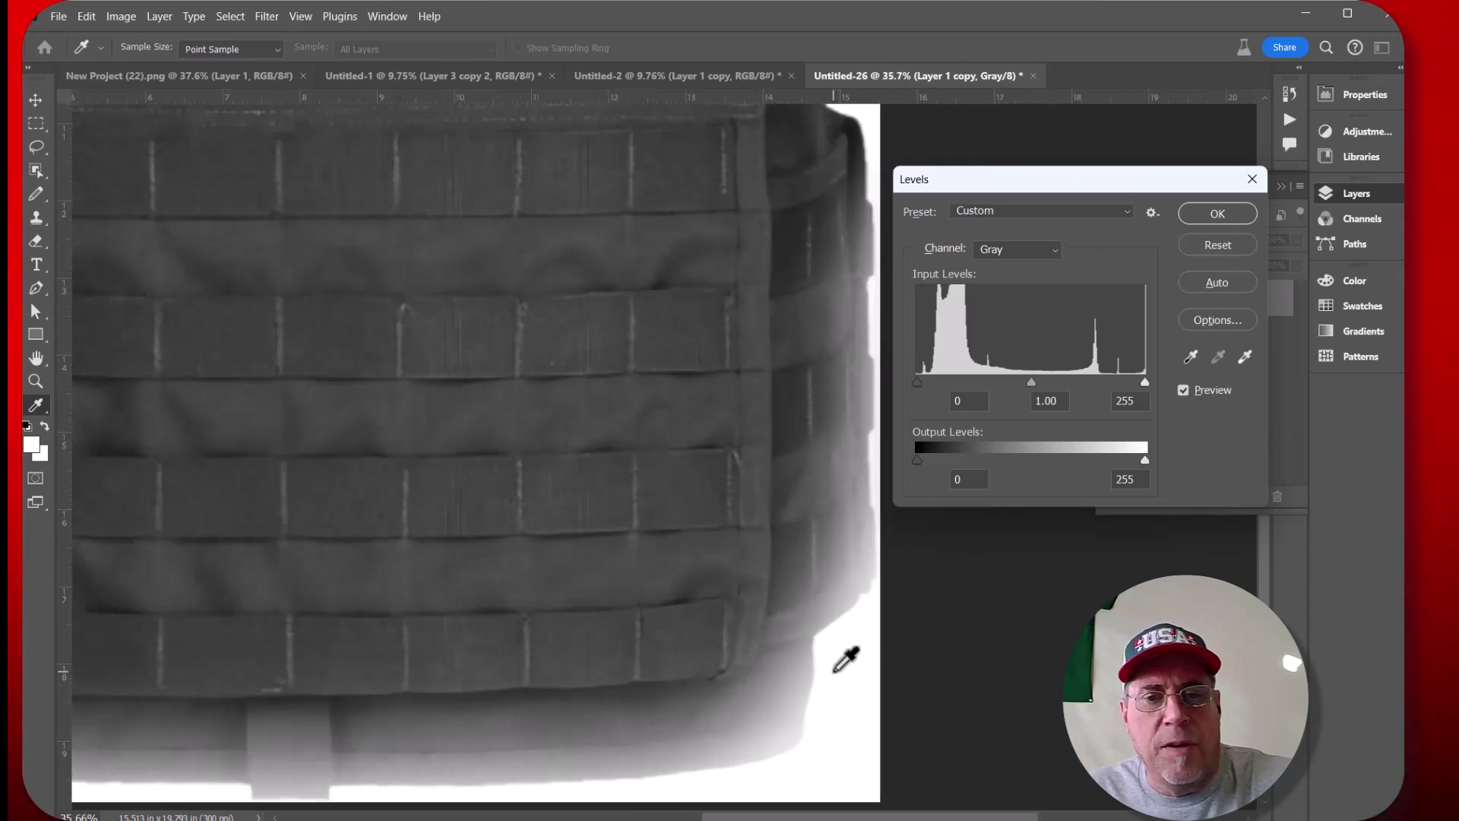
pyautogui.scroll(2, 834, 670)
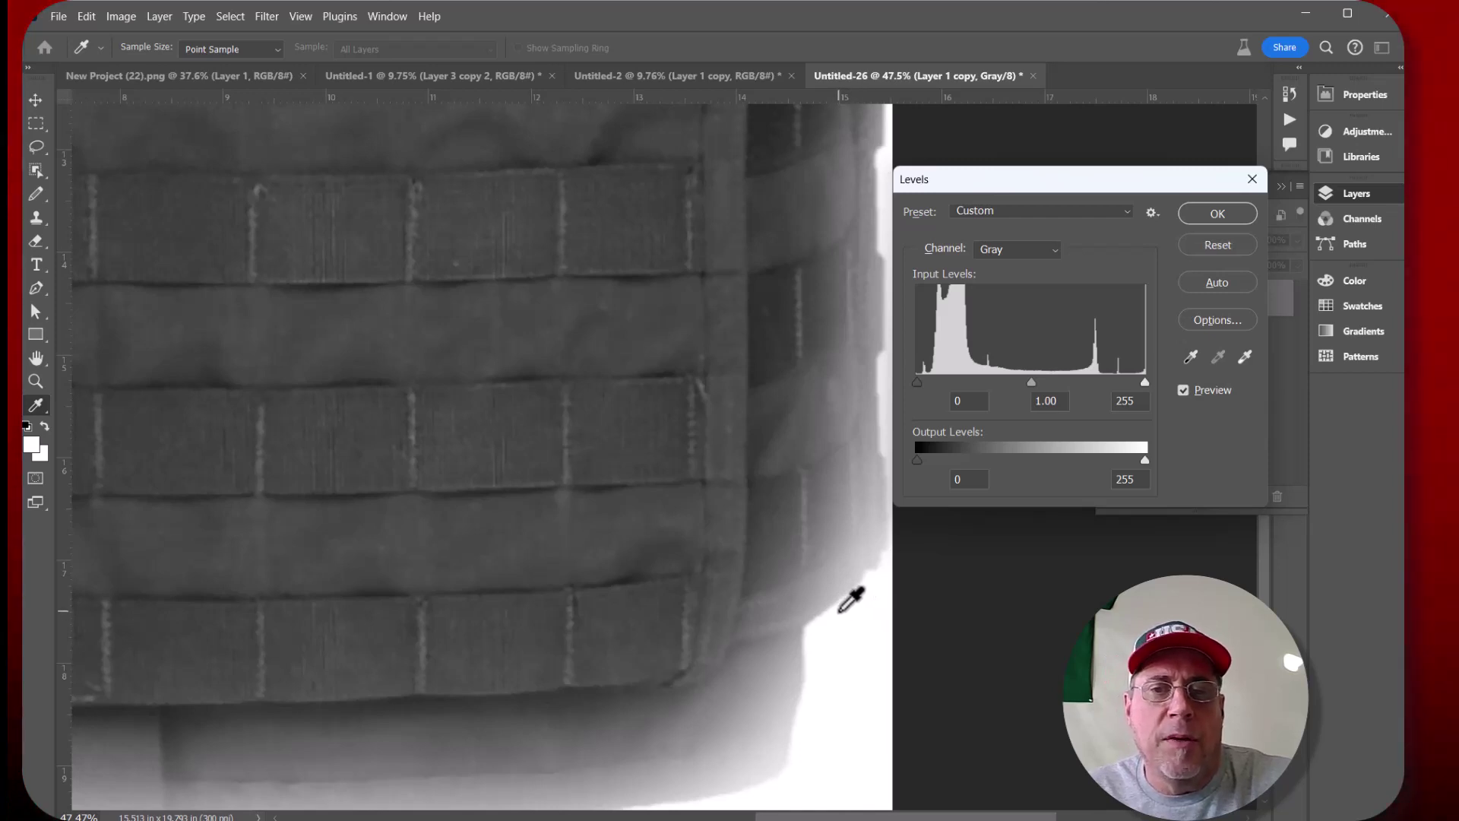
pyautogui.scroll(-5, 850, 600)
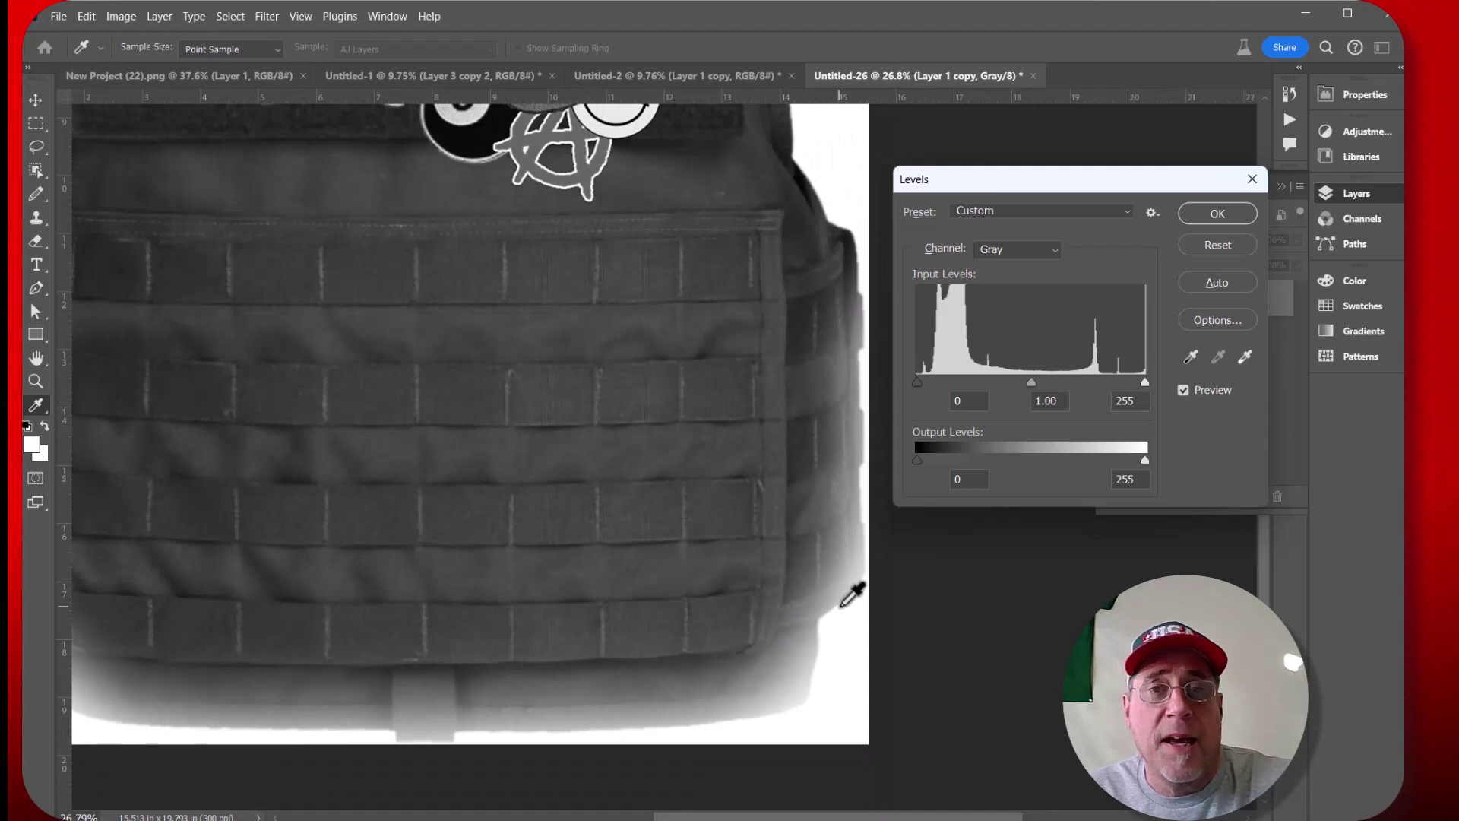
pyautogui.scroll(-2, 849, 595)
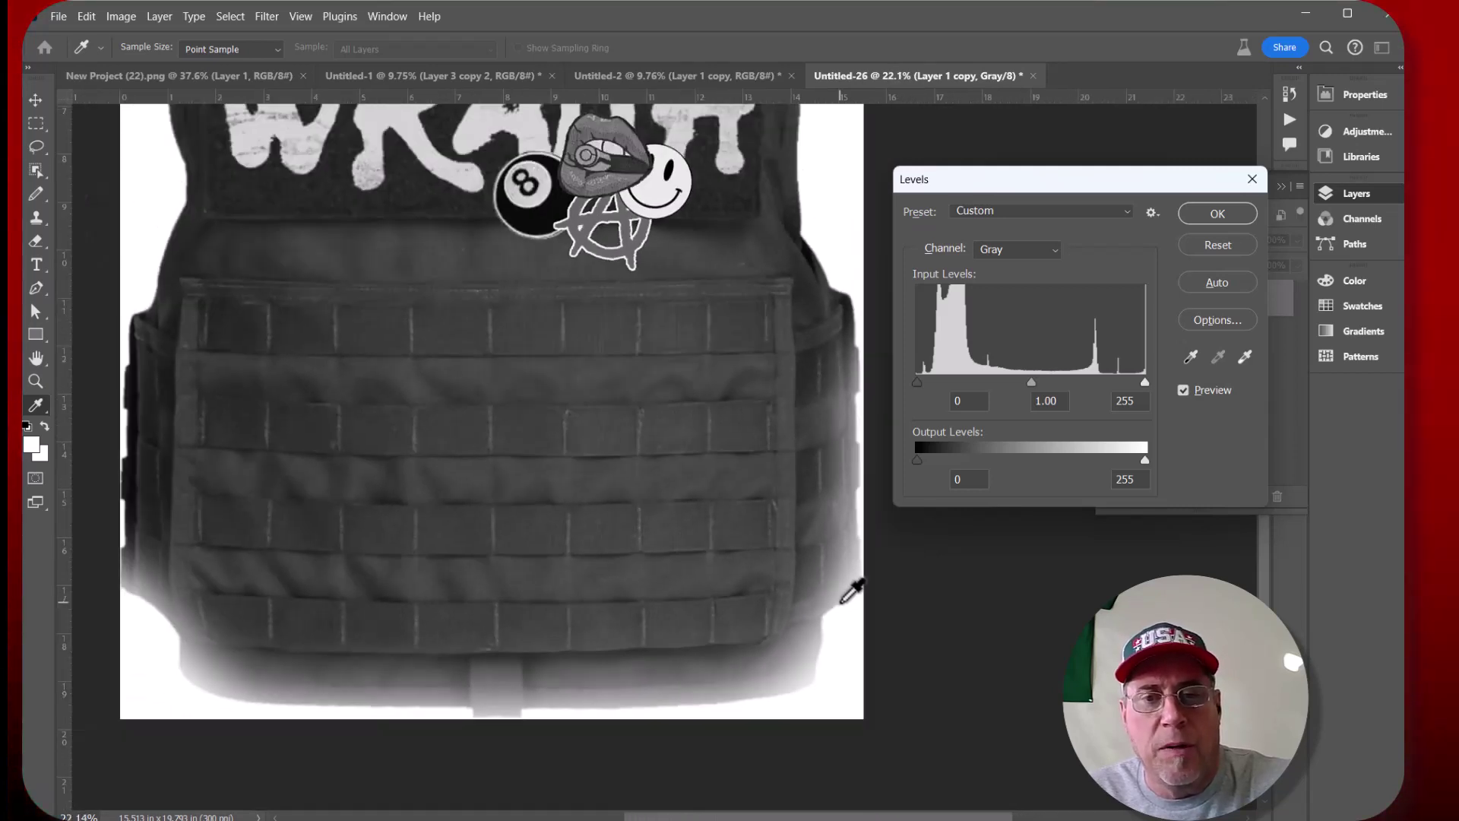
pyautogui.scroll(4, 849, 597)
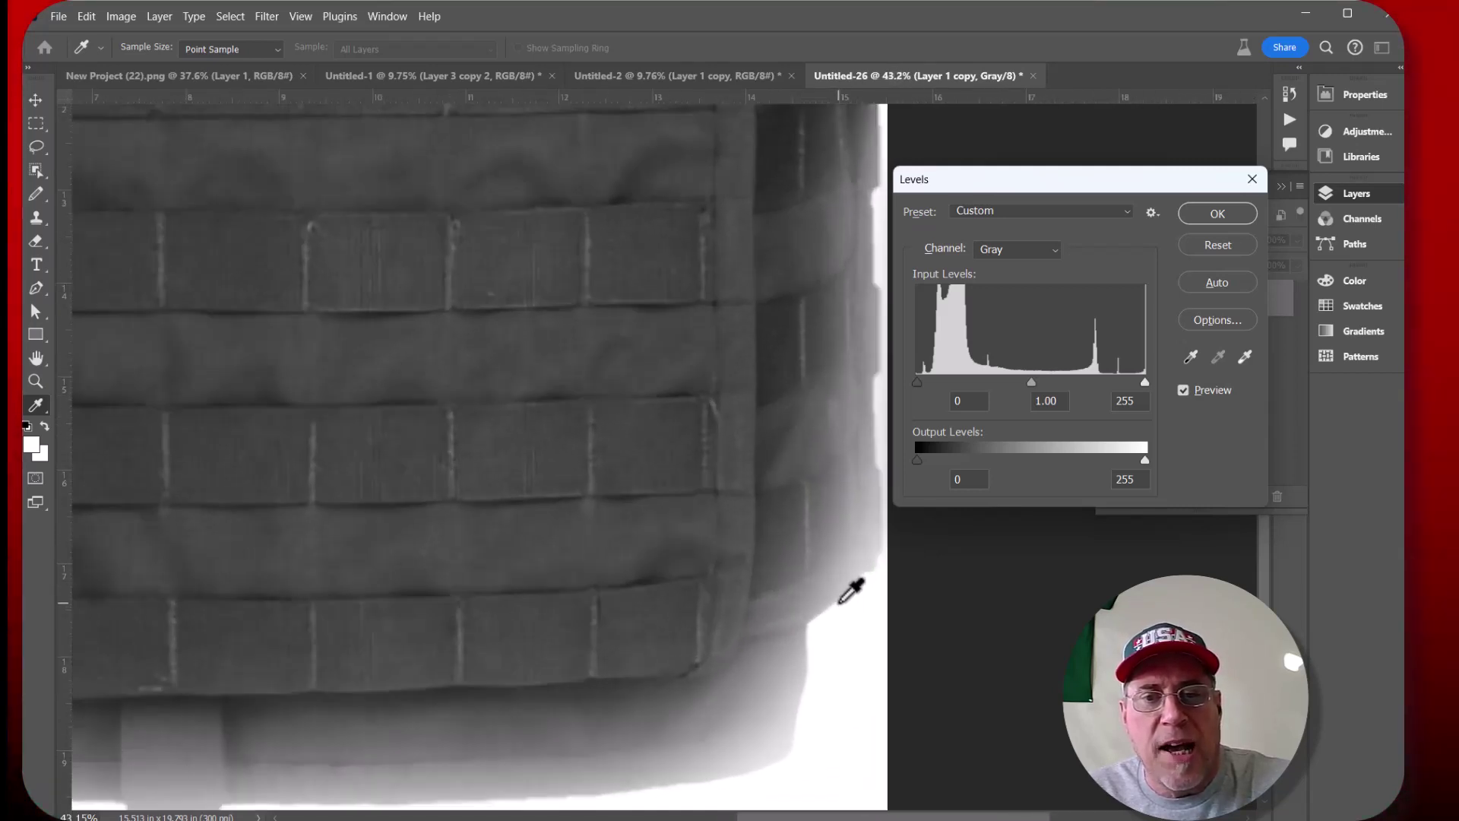
pyautogui.scroll(-10, 682, 574)
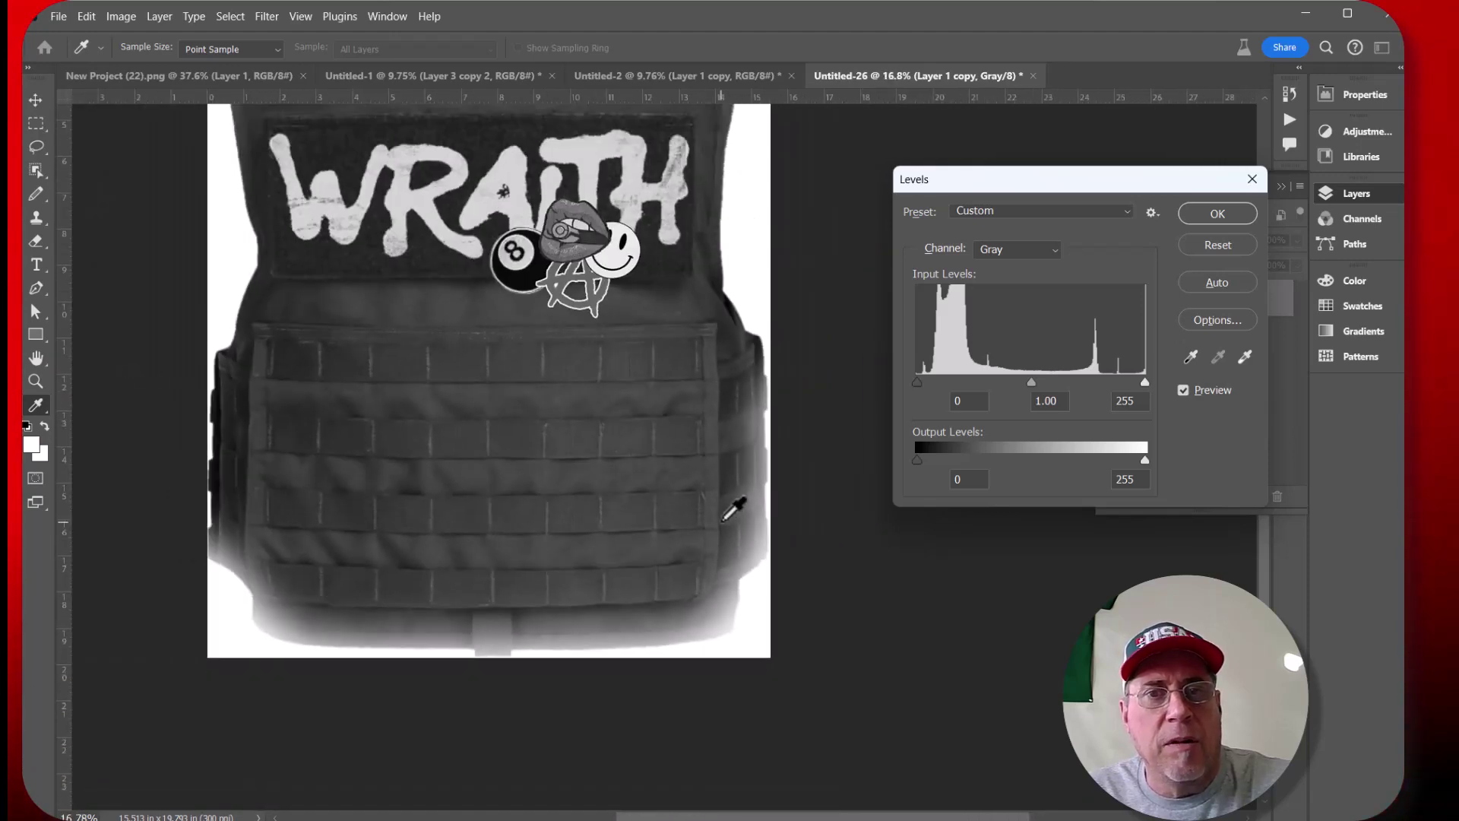
pyautogui.scroll(2, 554, 254)
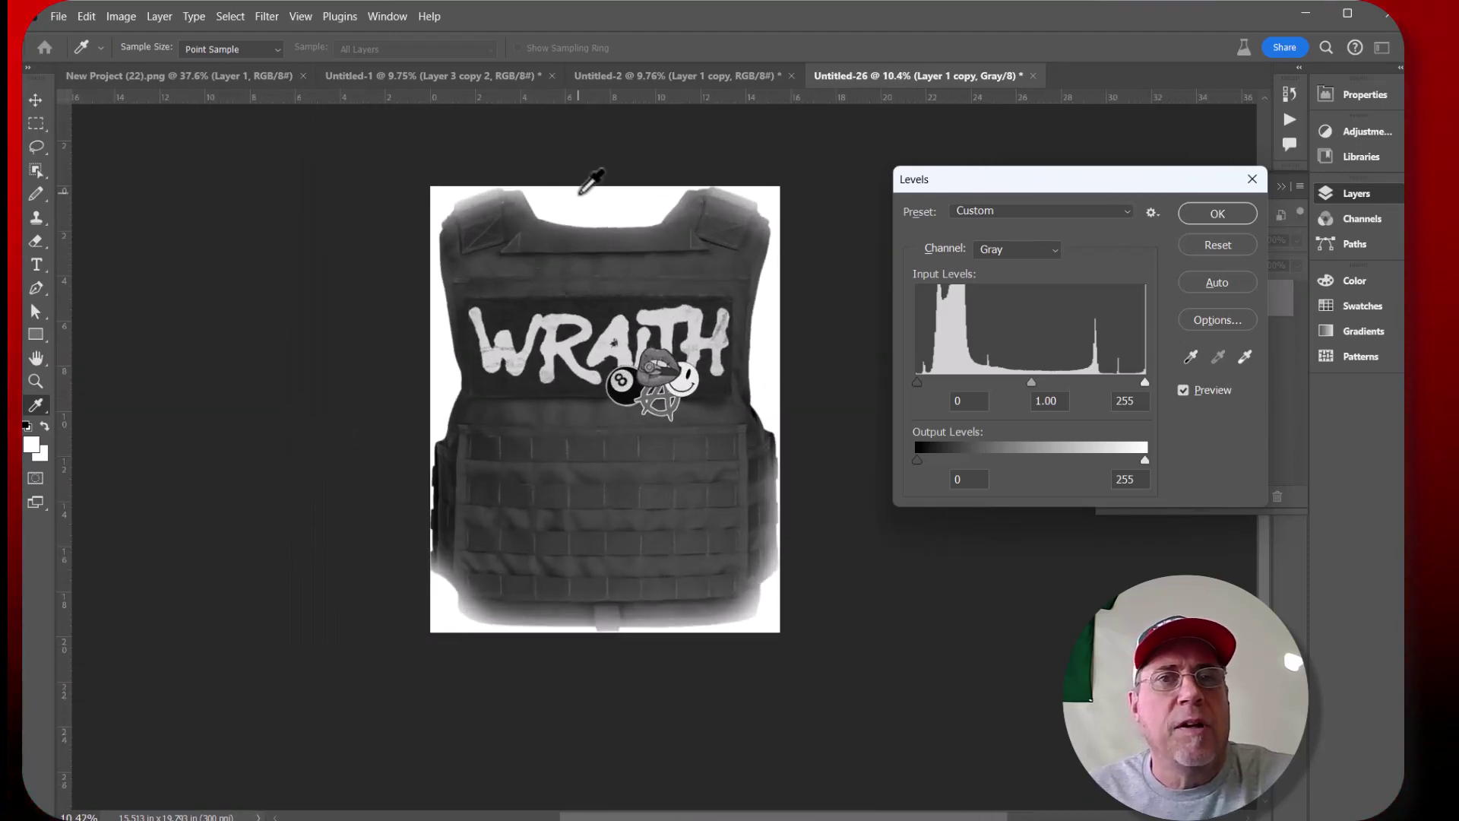
pyautogui.scroll(3, 593, 183)
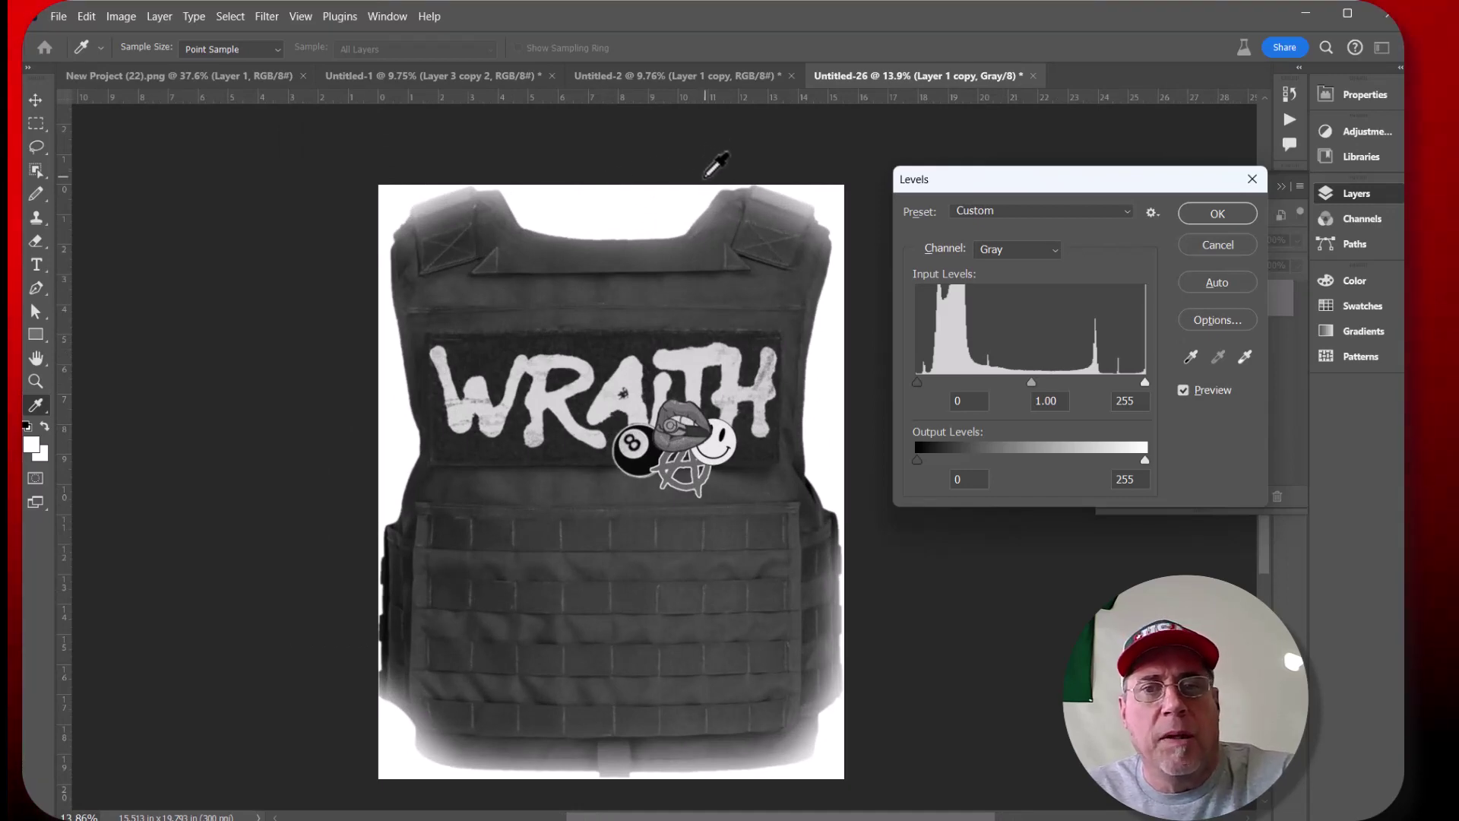
pyautogui.scroll(3, 794, 179)
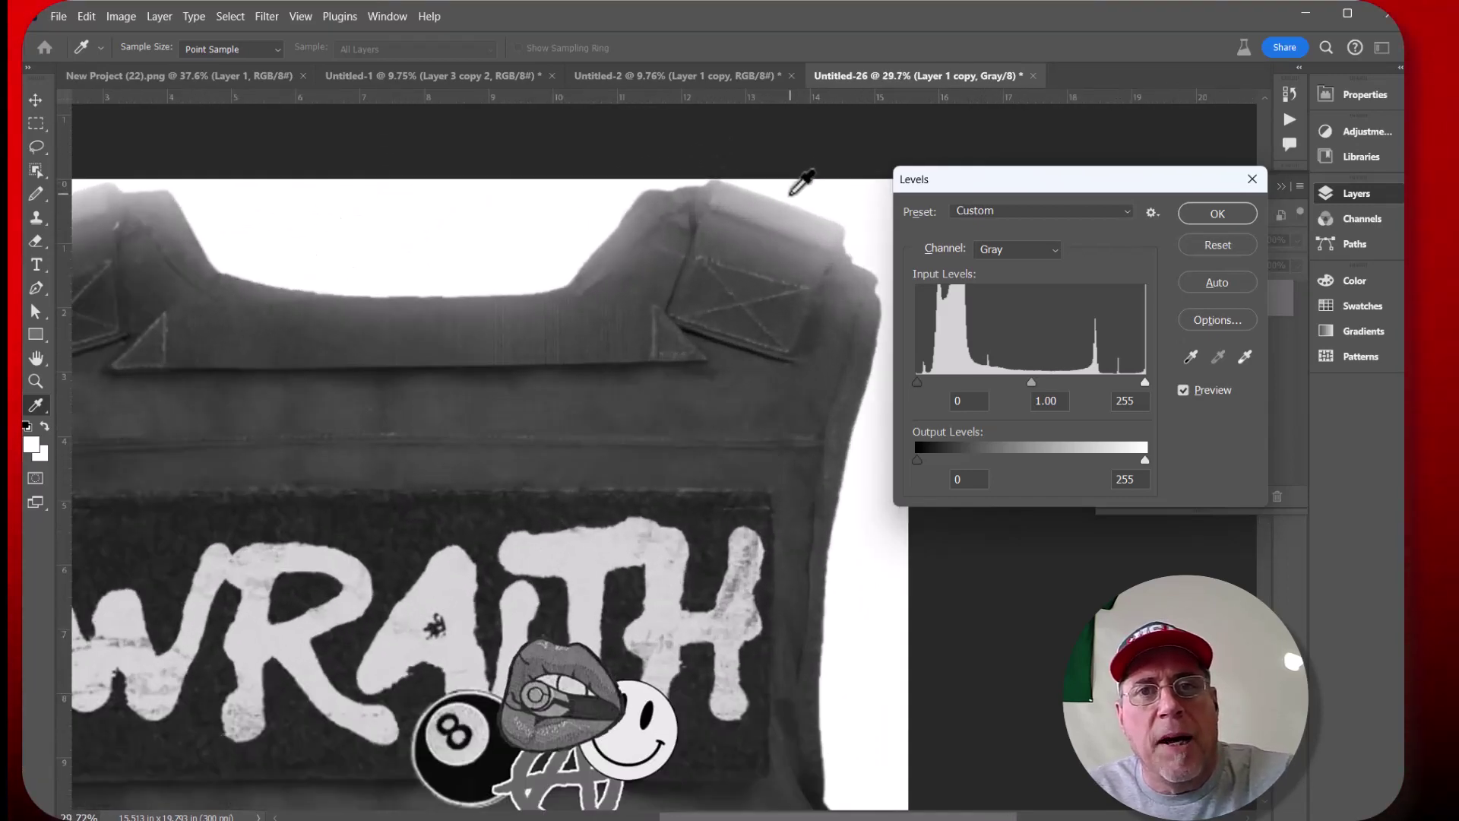
pyautogui.scroll(2, 802, 182)
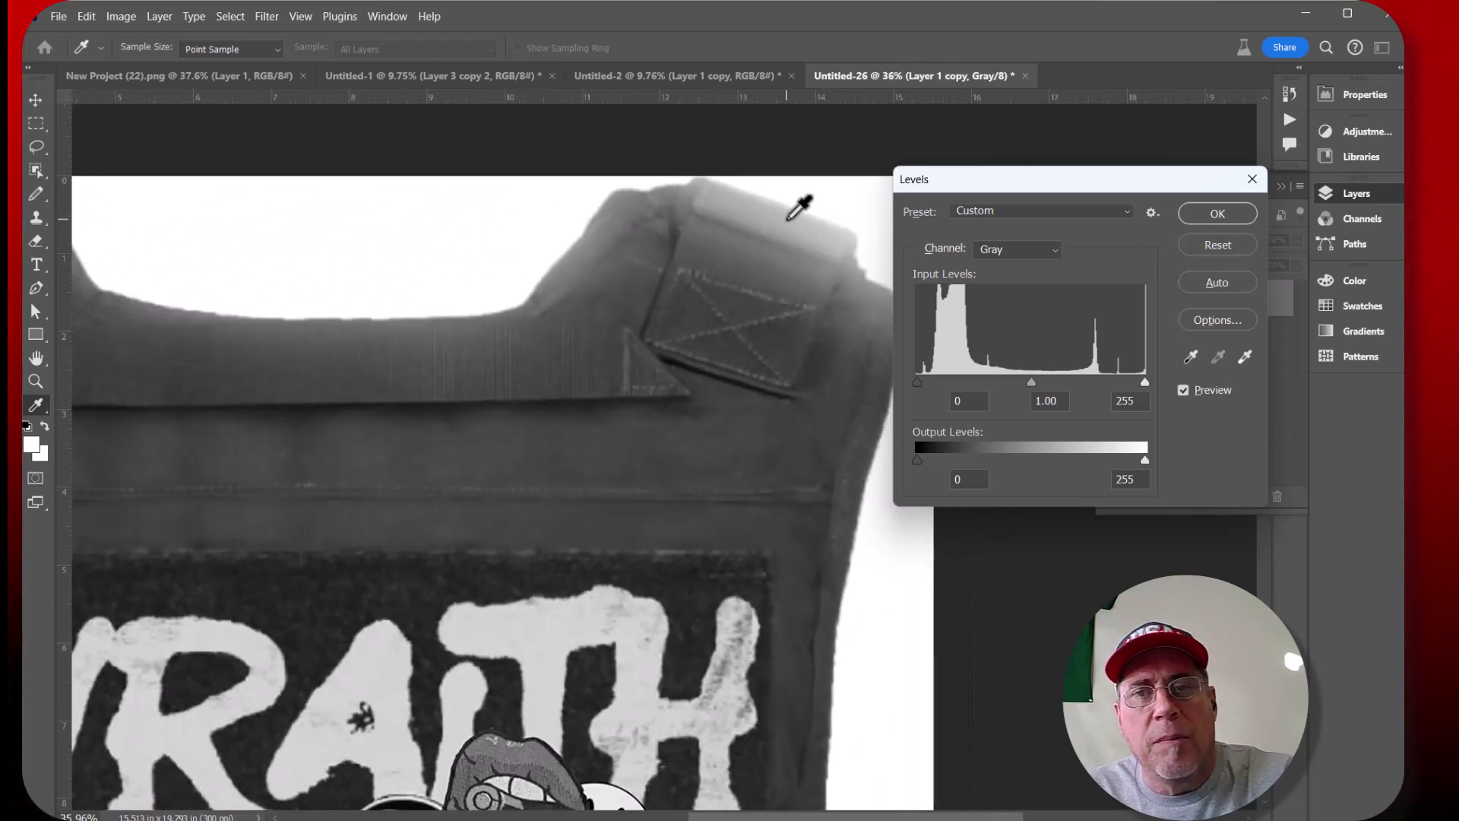
pyautogui.scroll(-1, 801, 211)
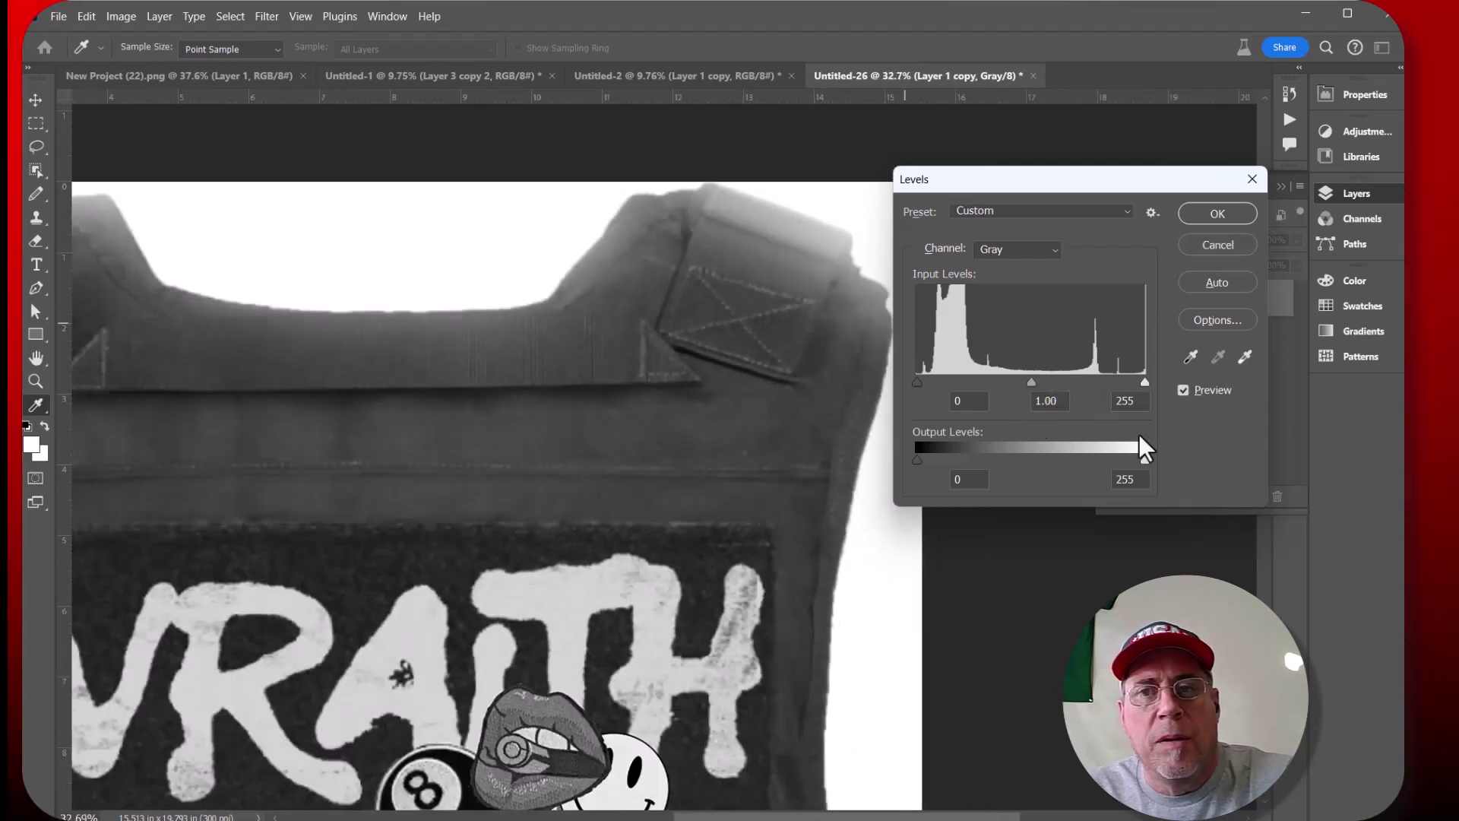
pyautogui.scroll(-3, 672, 270)
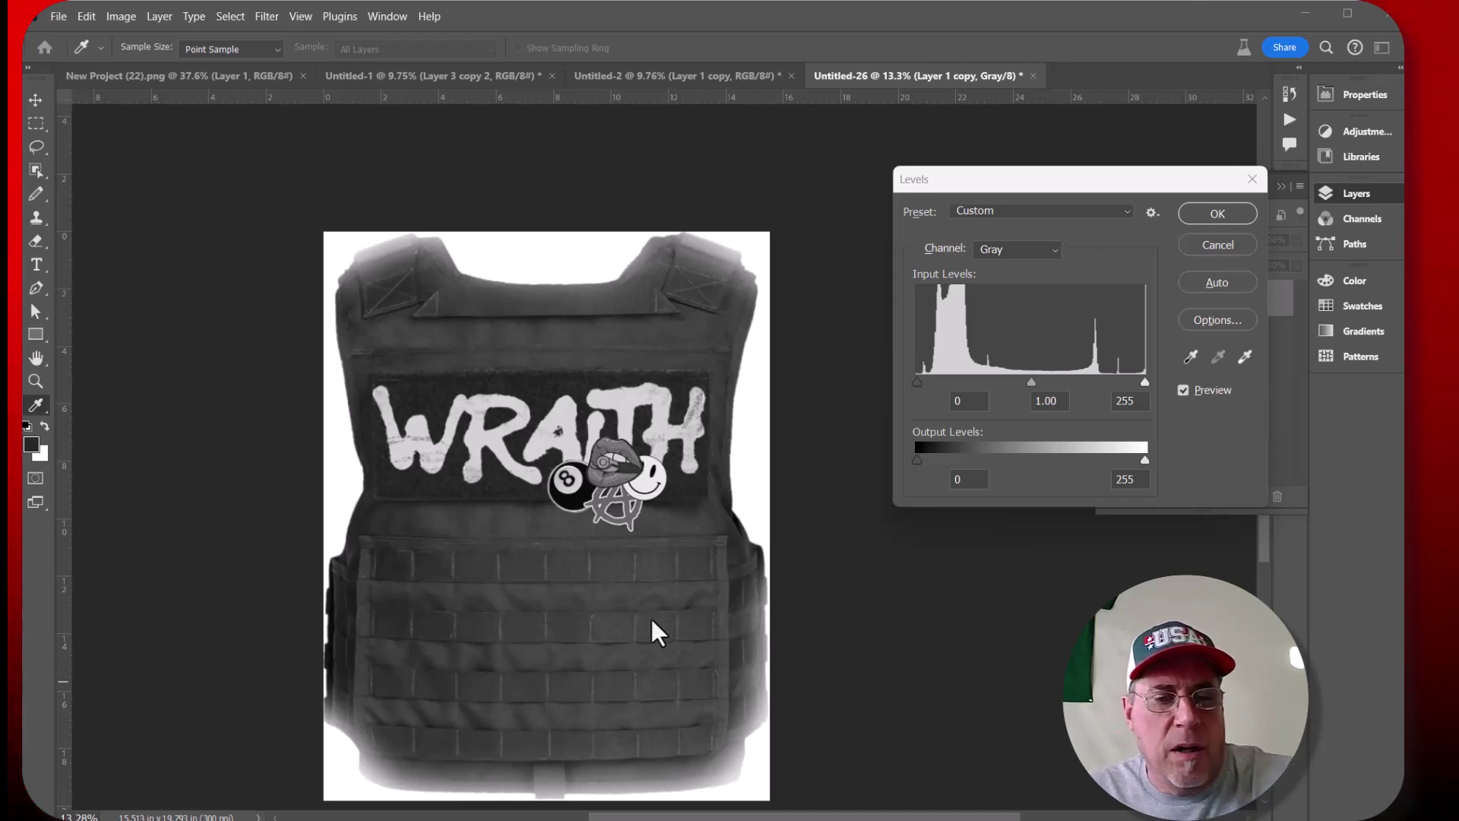
pyautogui.scroll(-2, 631, 612)
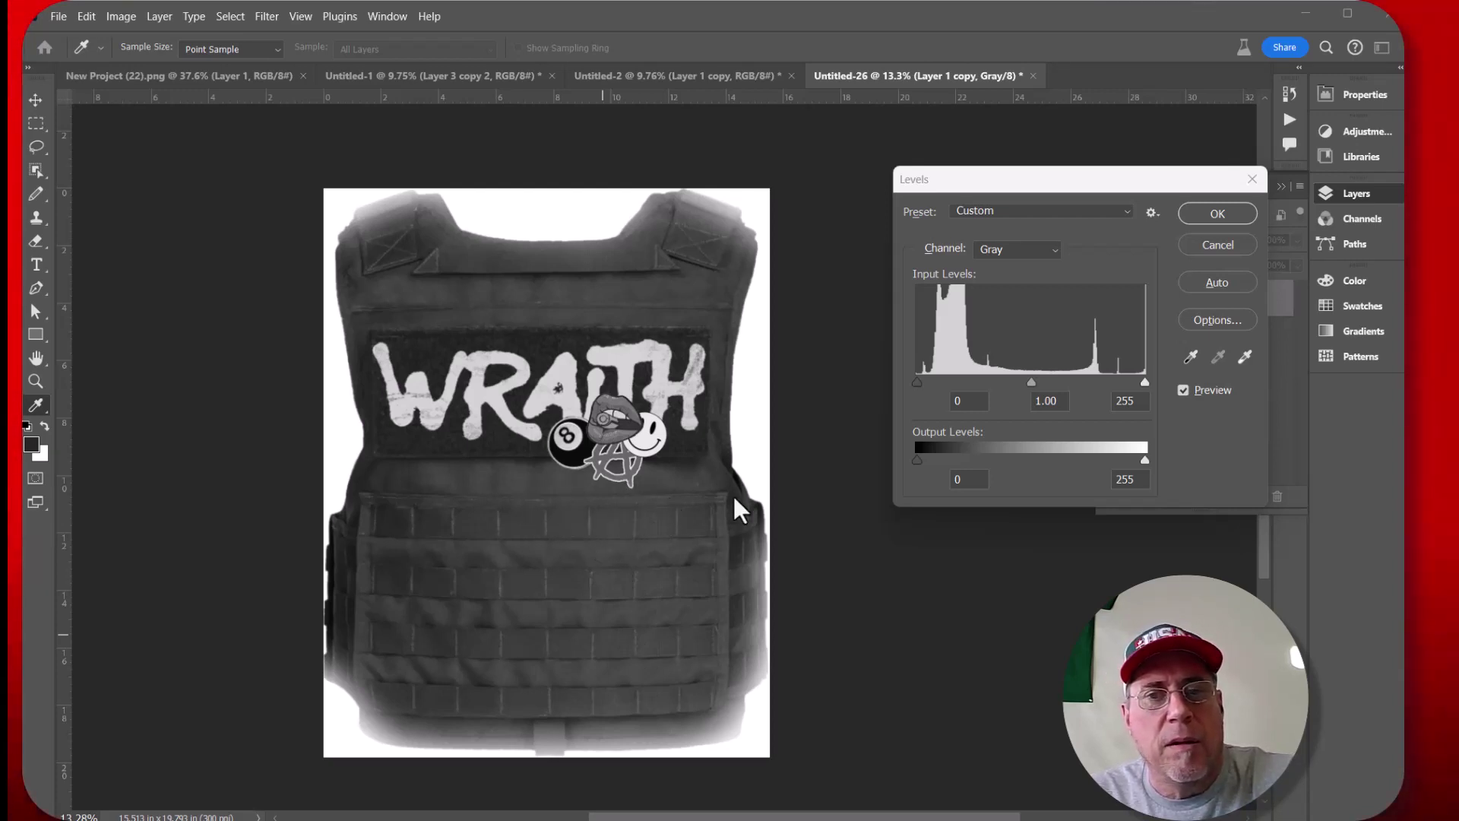
pyautogui.click(916, 383)
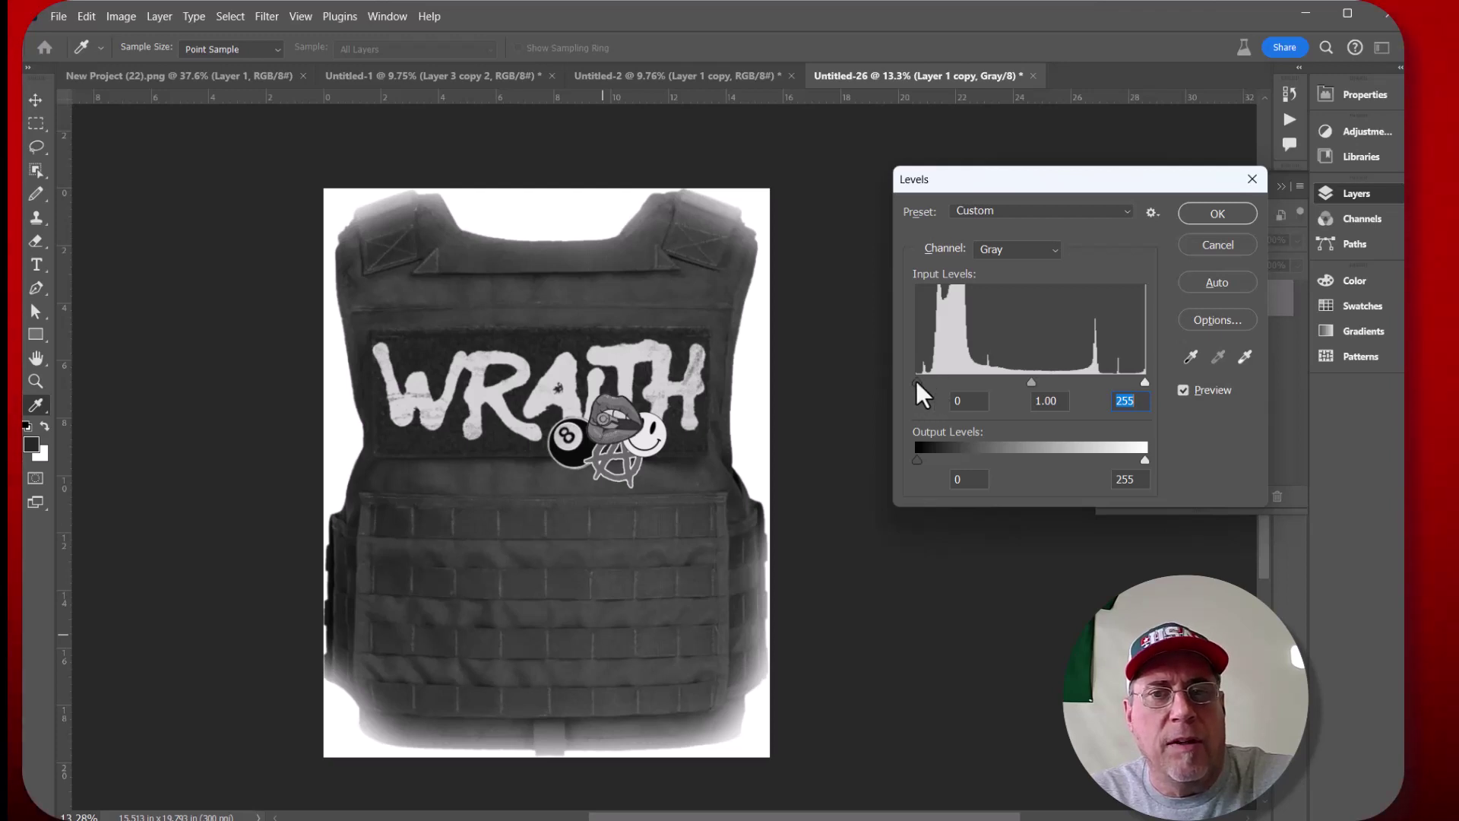
# After trying other values, apply Levels with black input 35 and white kept at 255
pyautogui.moveTo(915, 380); pyautogui.dragTo(960, 380)
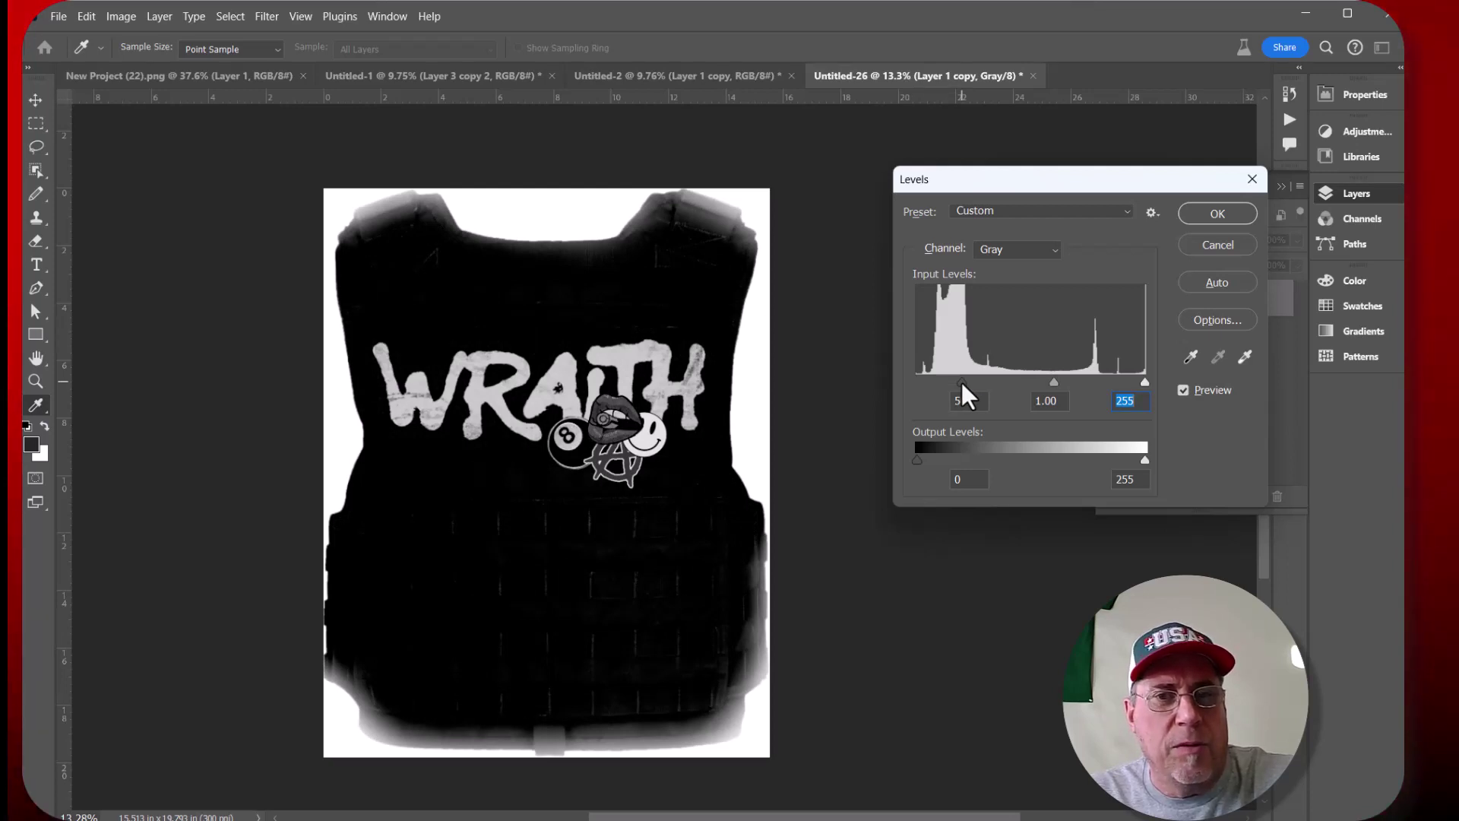
pyautogui.moveTo(960, 382); pyautogui.dragTo(960, 381)
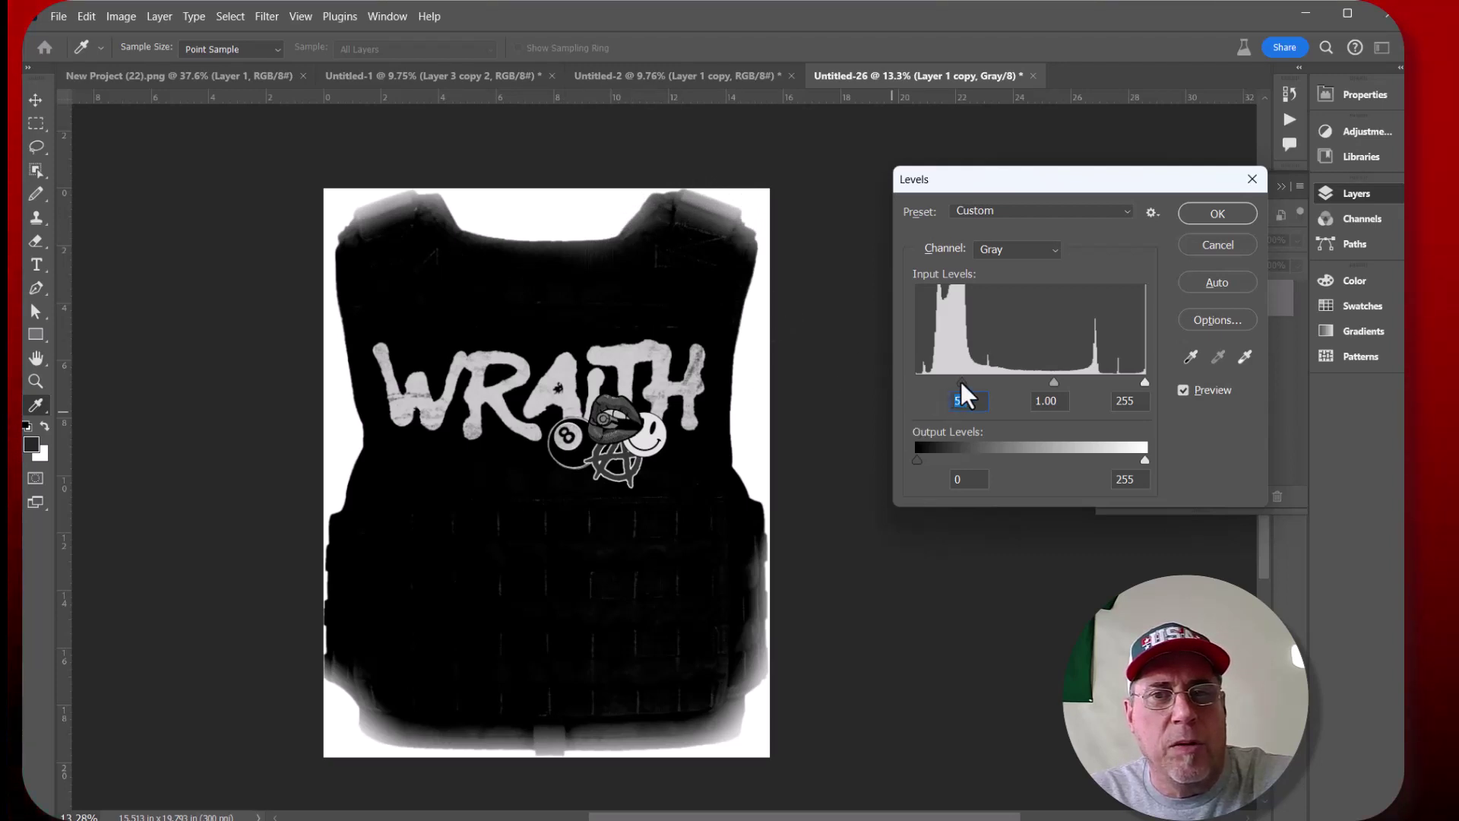
pyautogui.moveTo(960, 383); pyautogui.dragTo(941, 380)
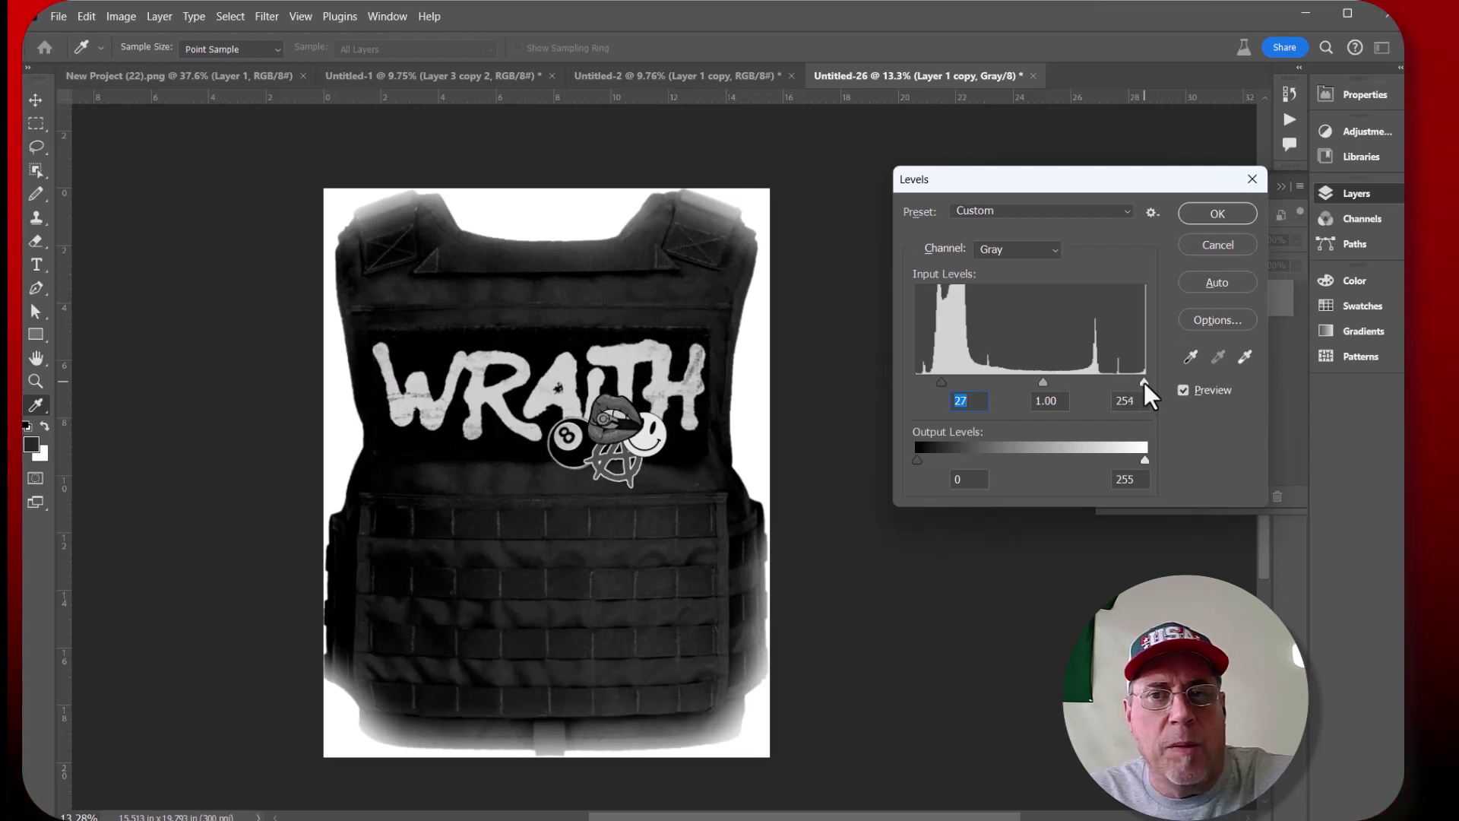
pyautogui.moveTo(1144, 382); pyautogui.dragTo(1092, 380)
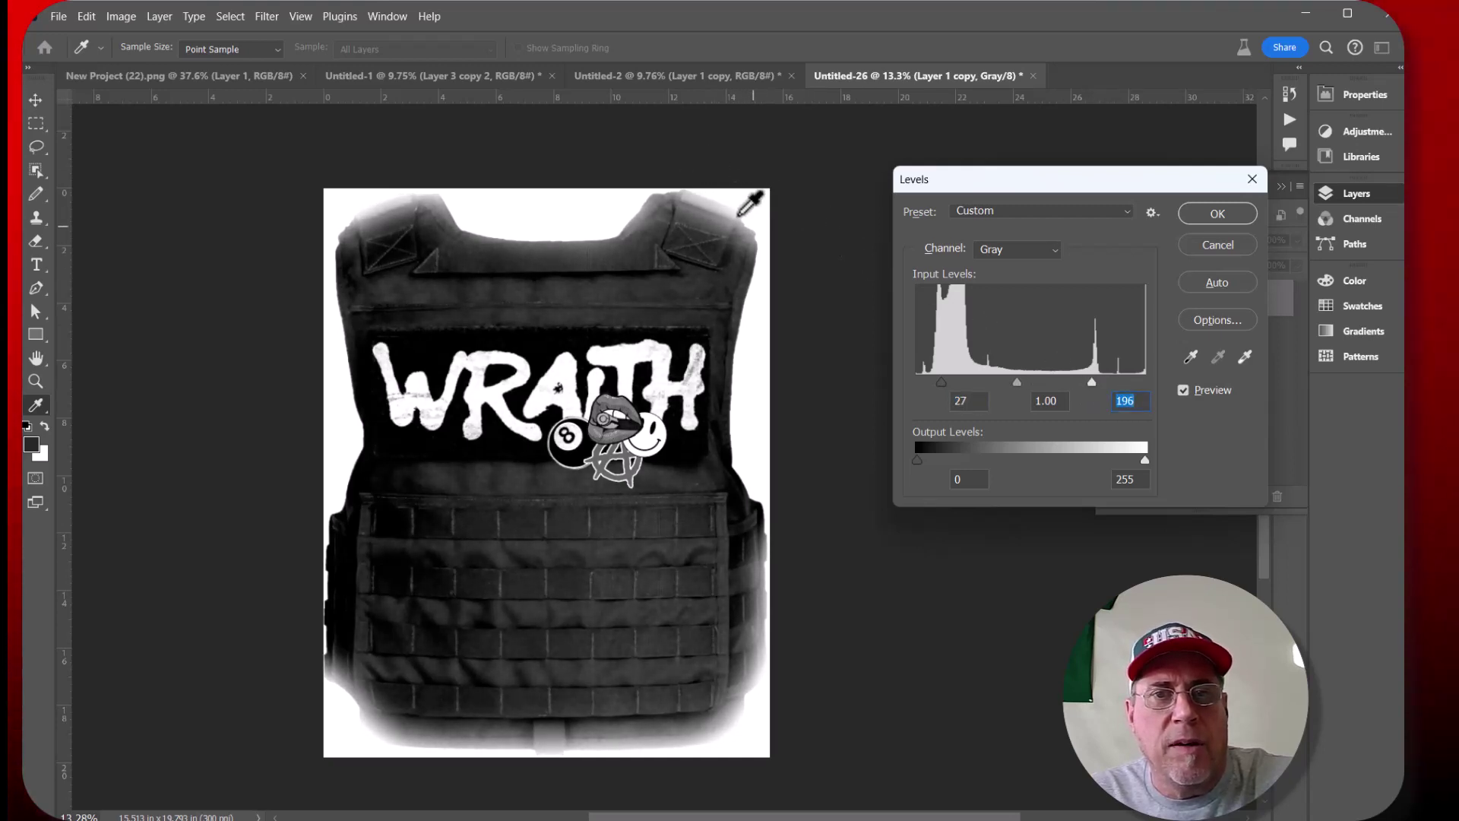
pyautogui.moveTo(1093, 380); pyautogui.dragTo(1146, 380)
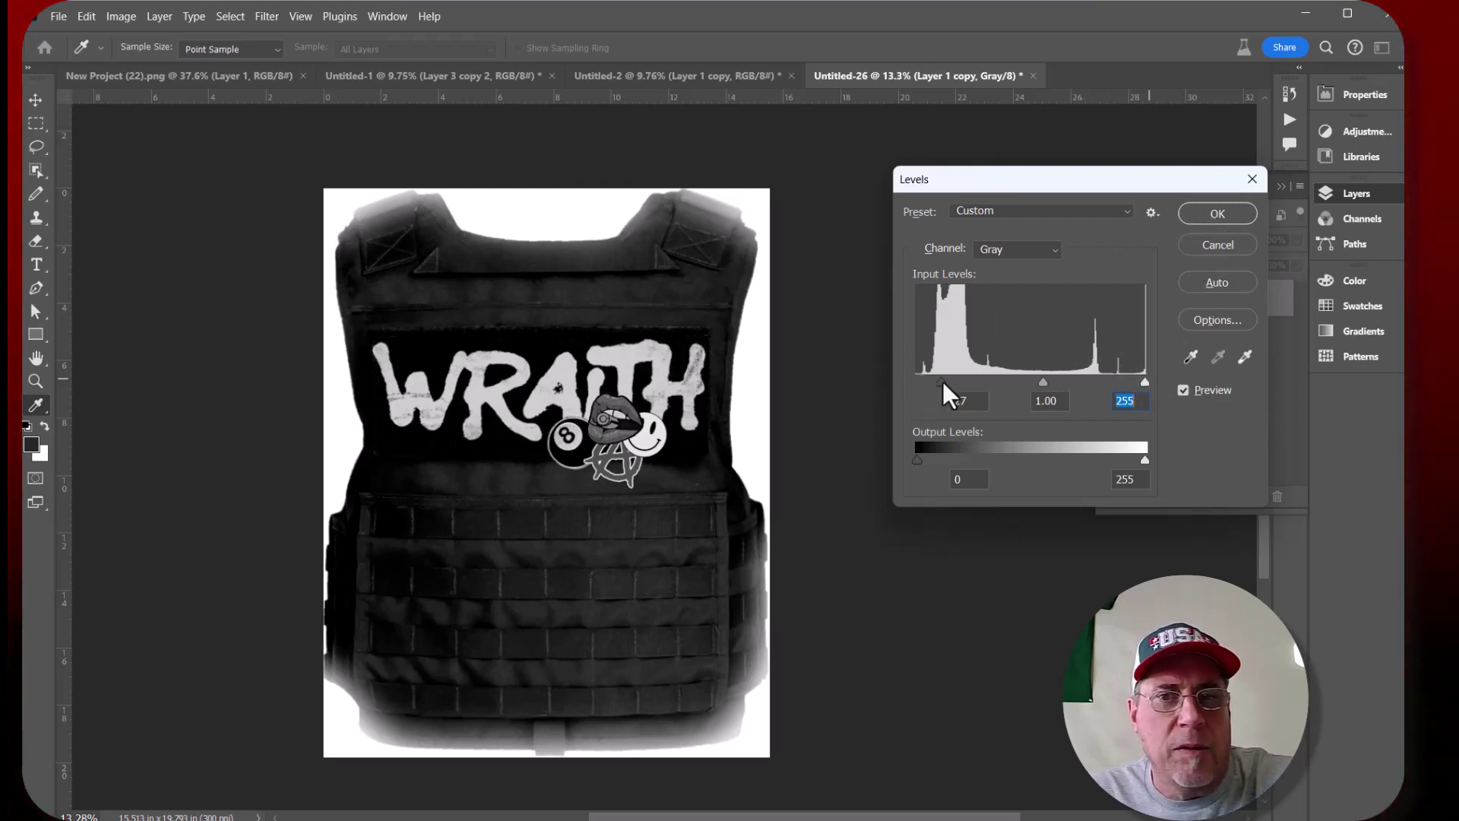
pyautogui.moveTo(937, 384); pyautogui.dragTo(949, 385)
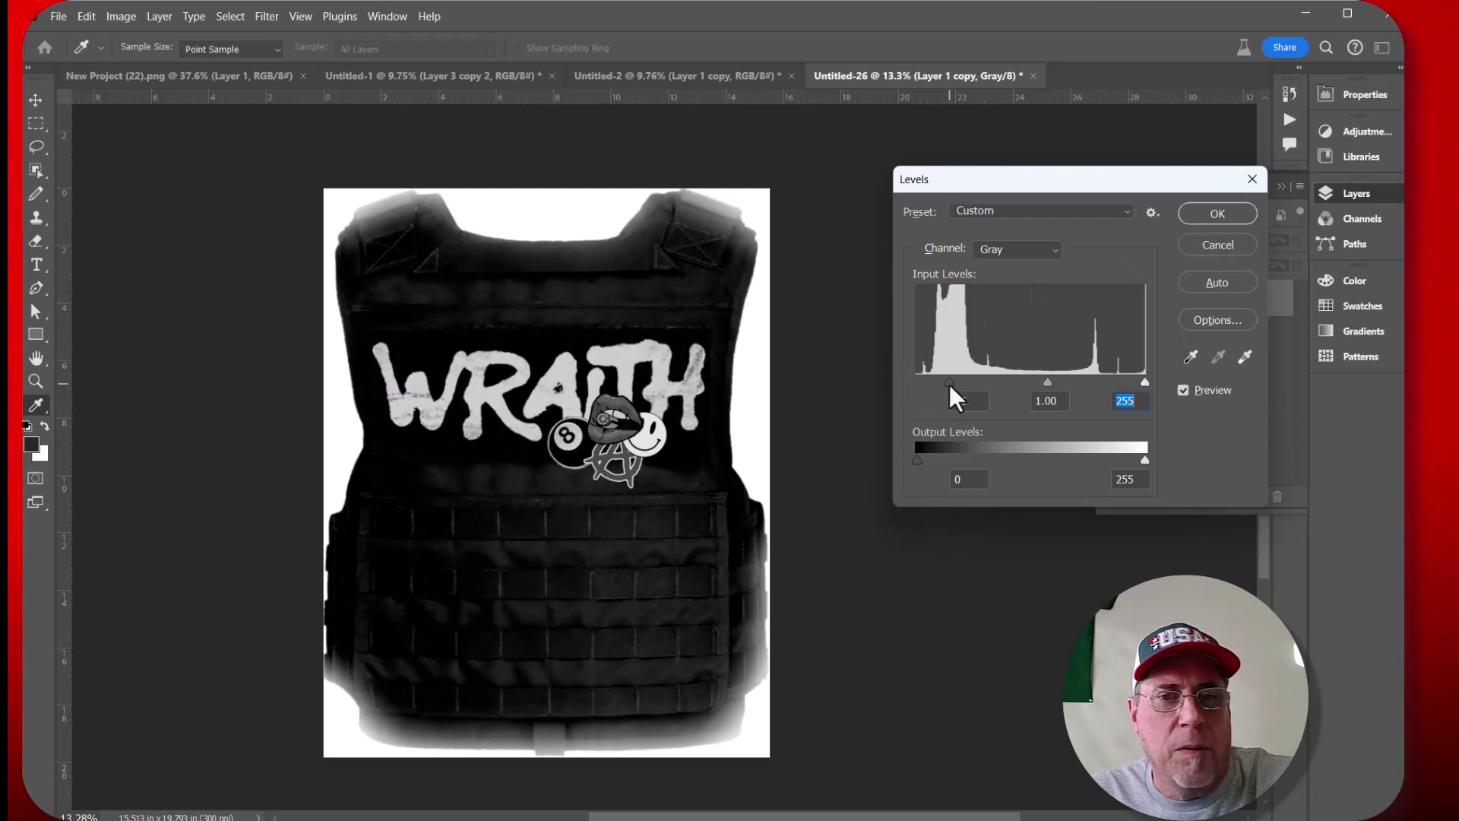
pyautogui.click(949, 384)
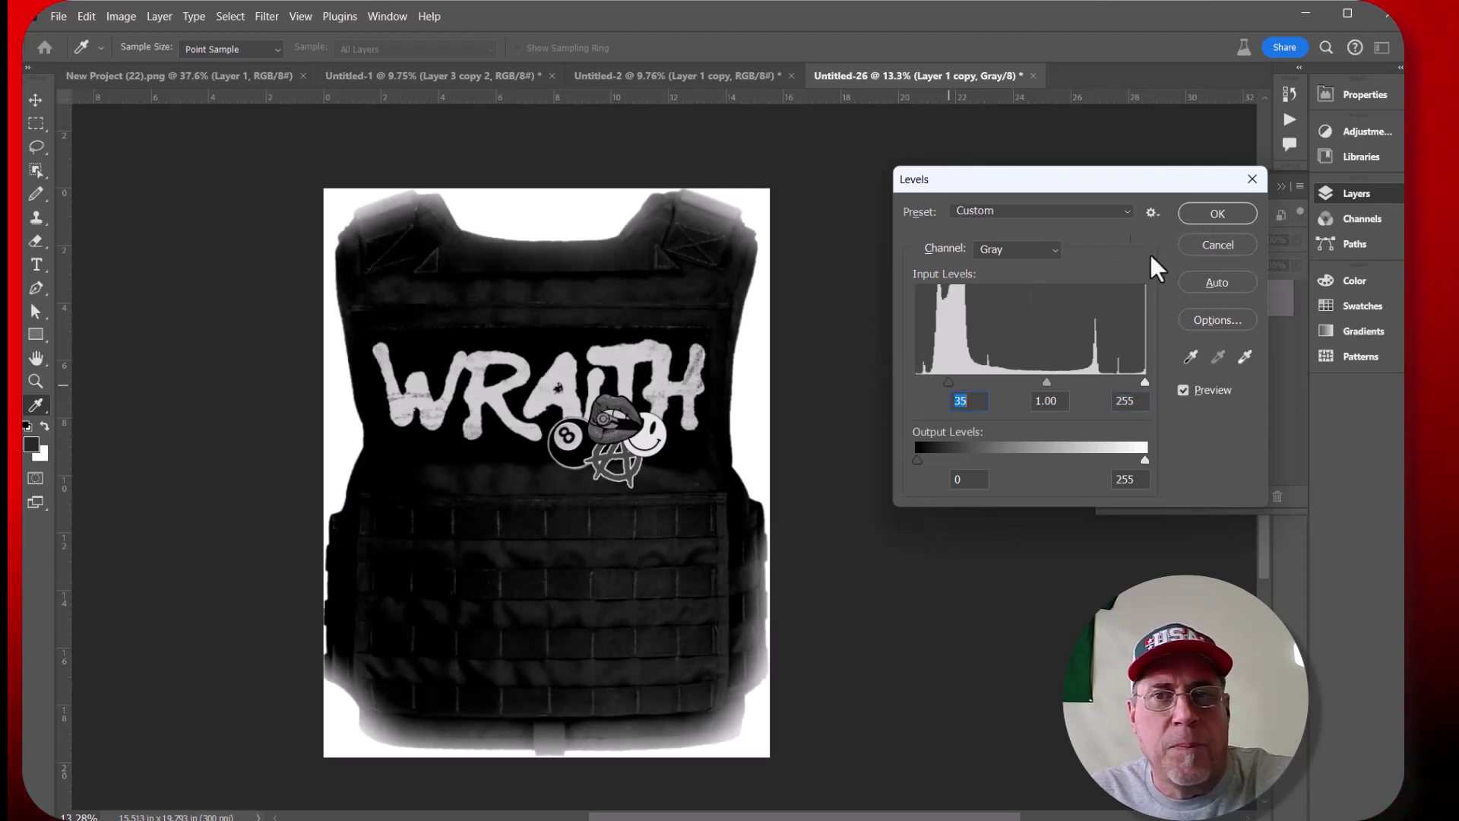
pyautogui.click(1216, 214)
pyautogui.press('v')
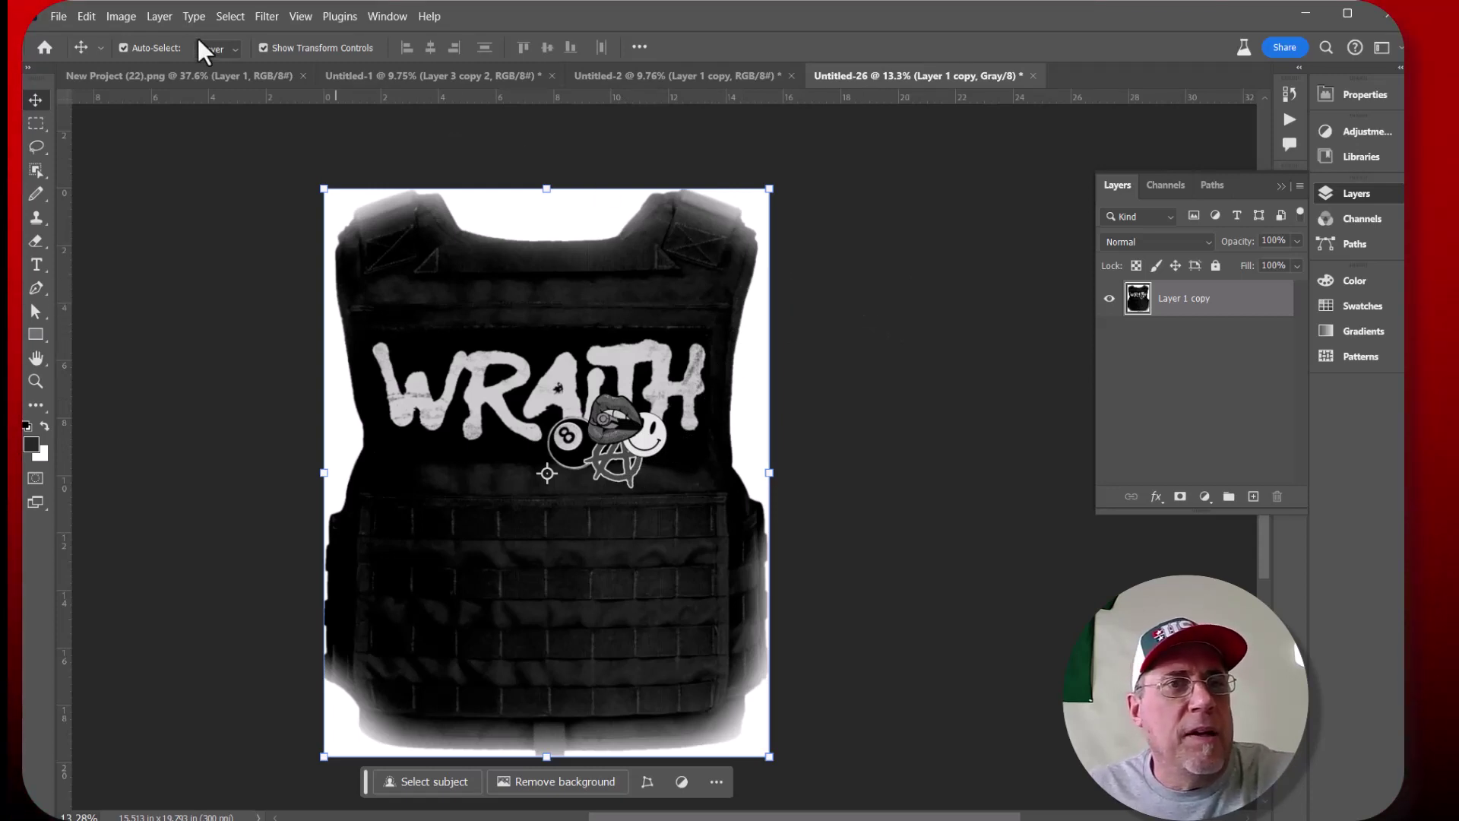
# Convert the image to Bitmap mode, flattening the layers, to reach the 300 ppi Halftone Screen settings
pyautogui.click(114, 17)
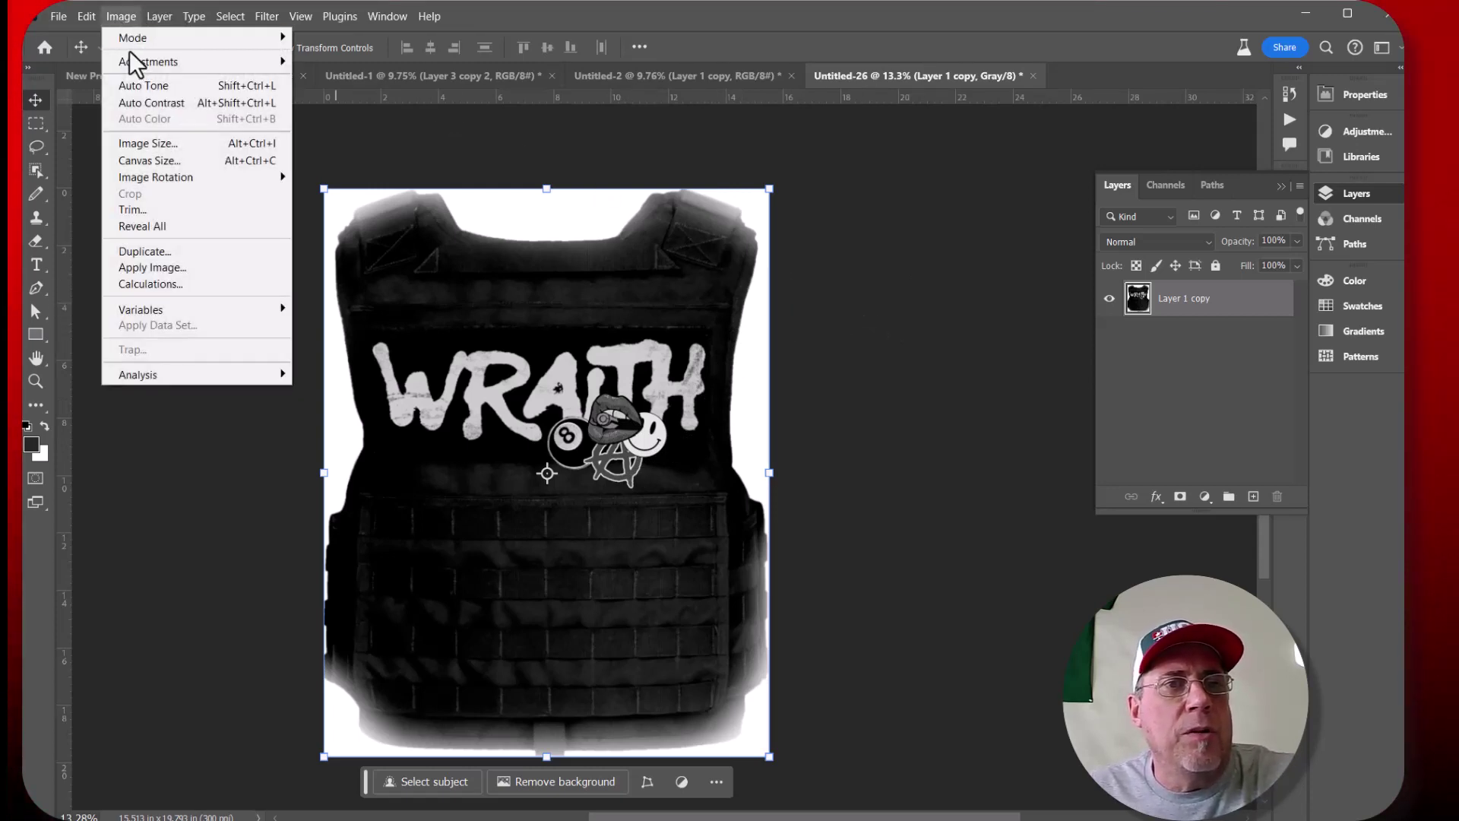
pyautogui.moveTo(131, 36)
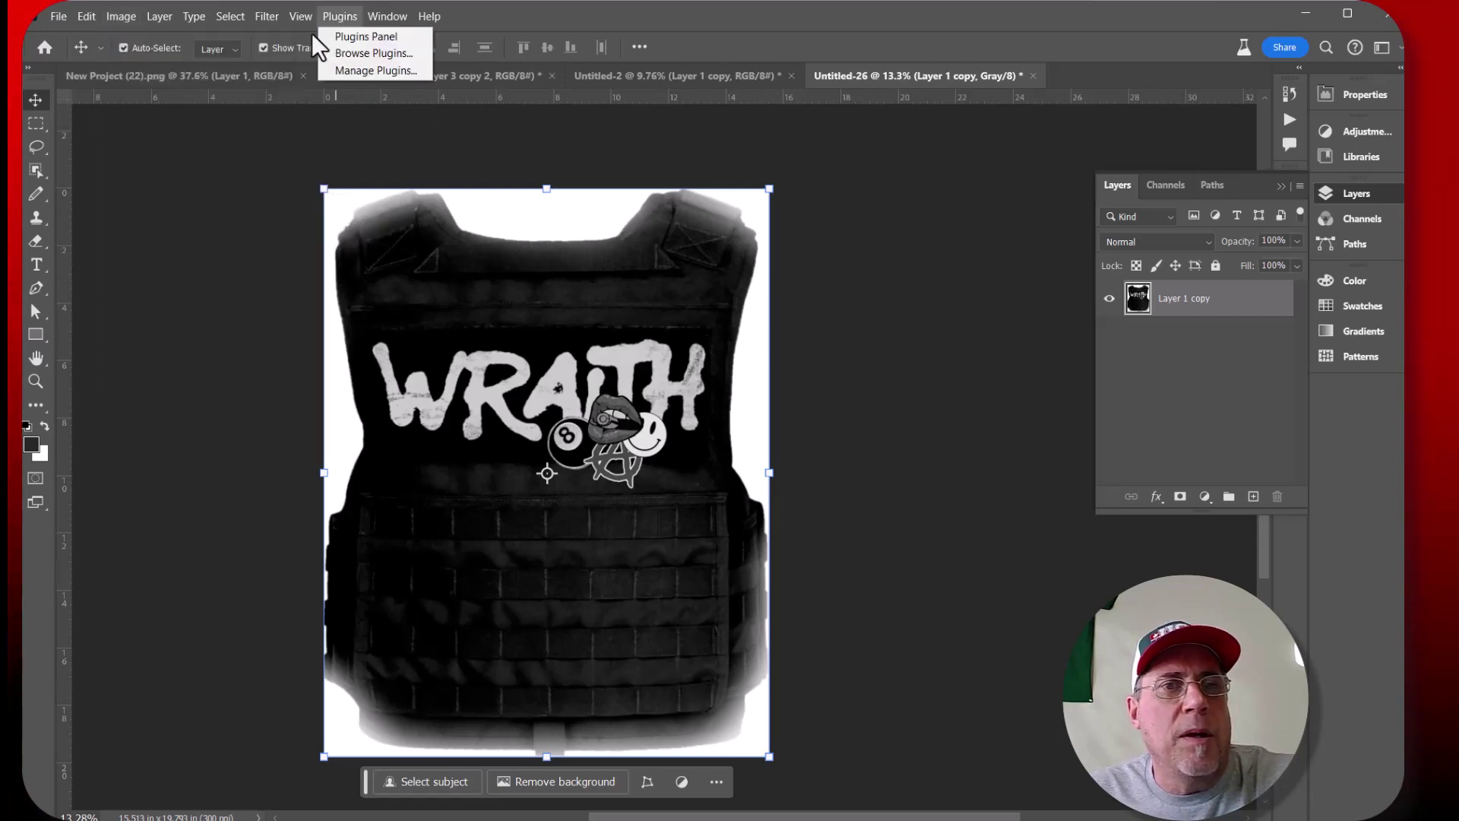
pyautogui.press('Escape')
pyautogui.click(150, 17)
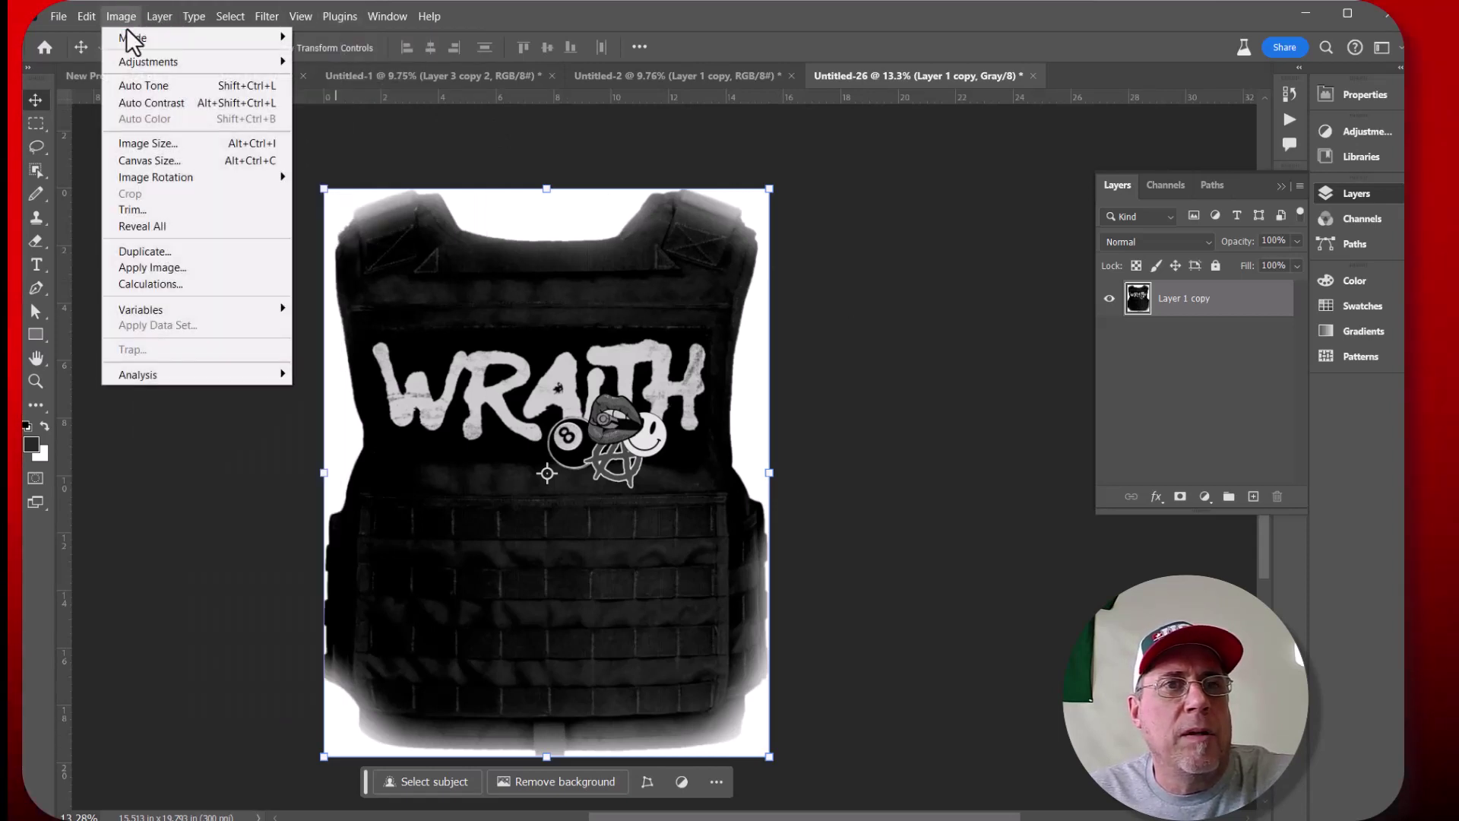
pyautogui.moveTo(175, 38)
pyautogui.click(325, 37)
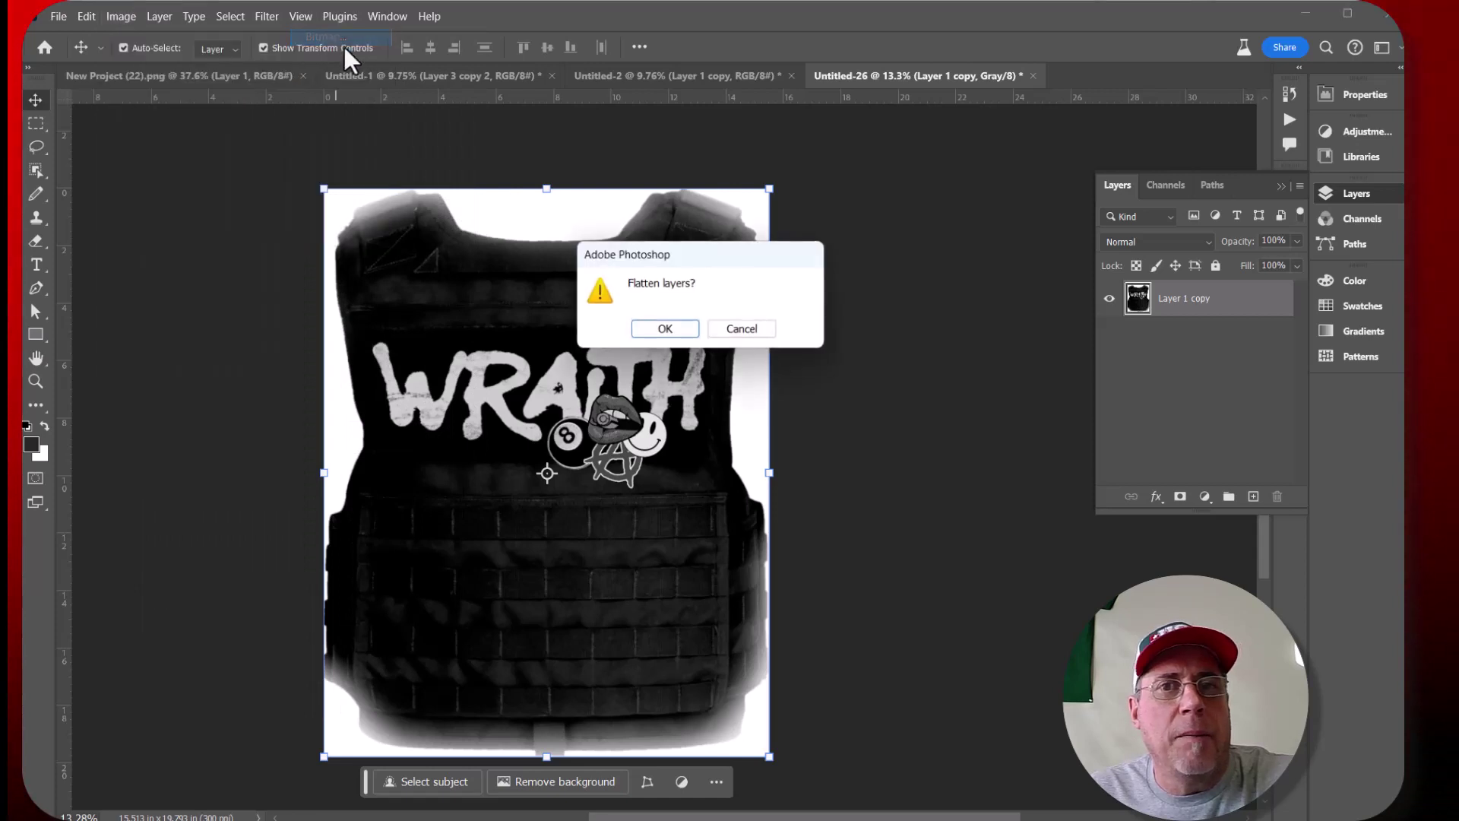
pyautogui.click(664, 329)
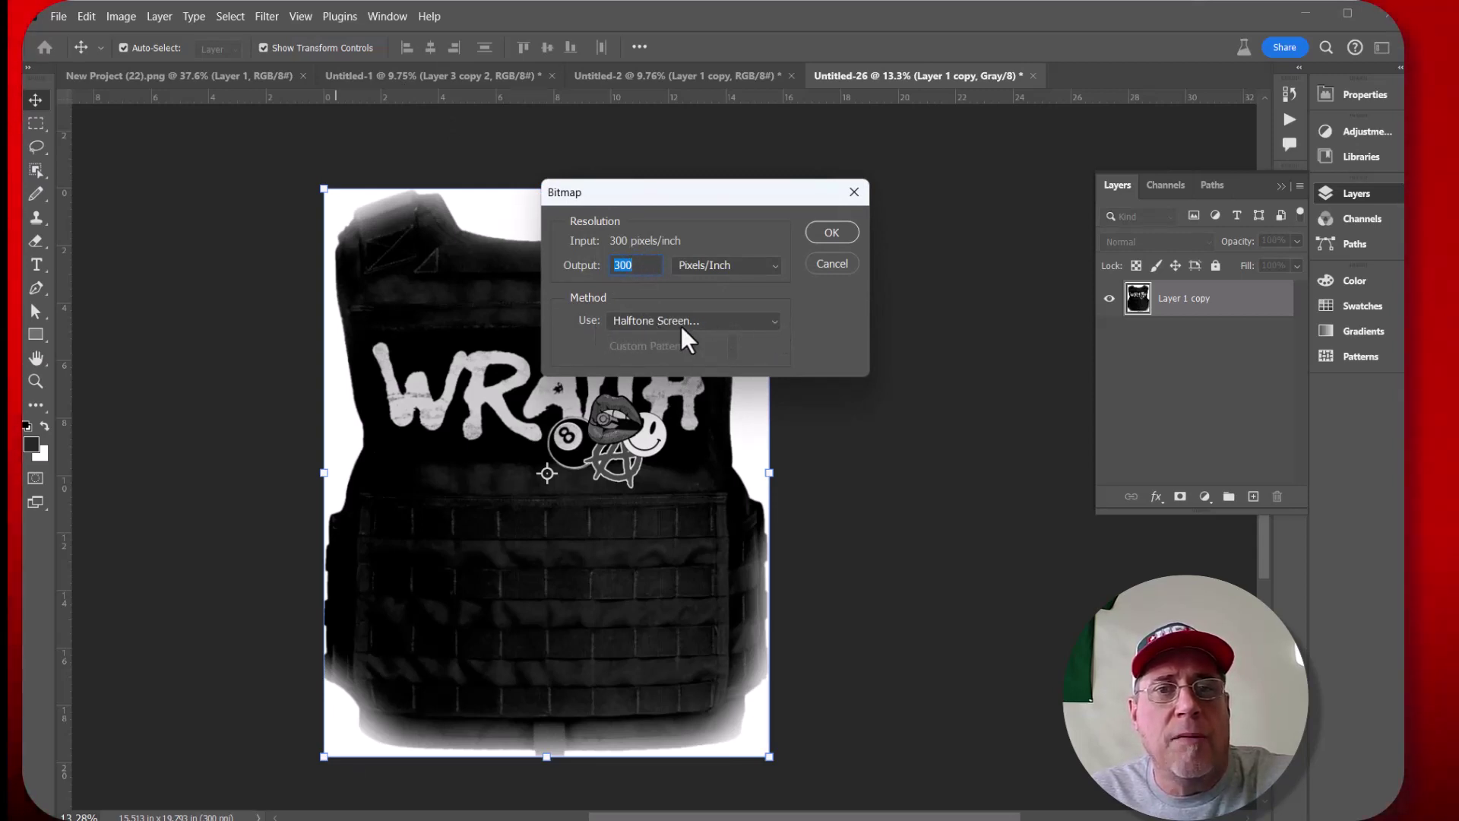
# Accept the 300 pixels/inch Halftone Screen output to reach the 35 lpi, 22°, Round screen settings
pyautogui.click(823, 233)
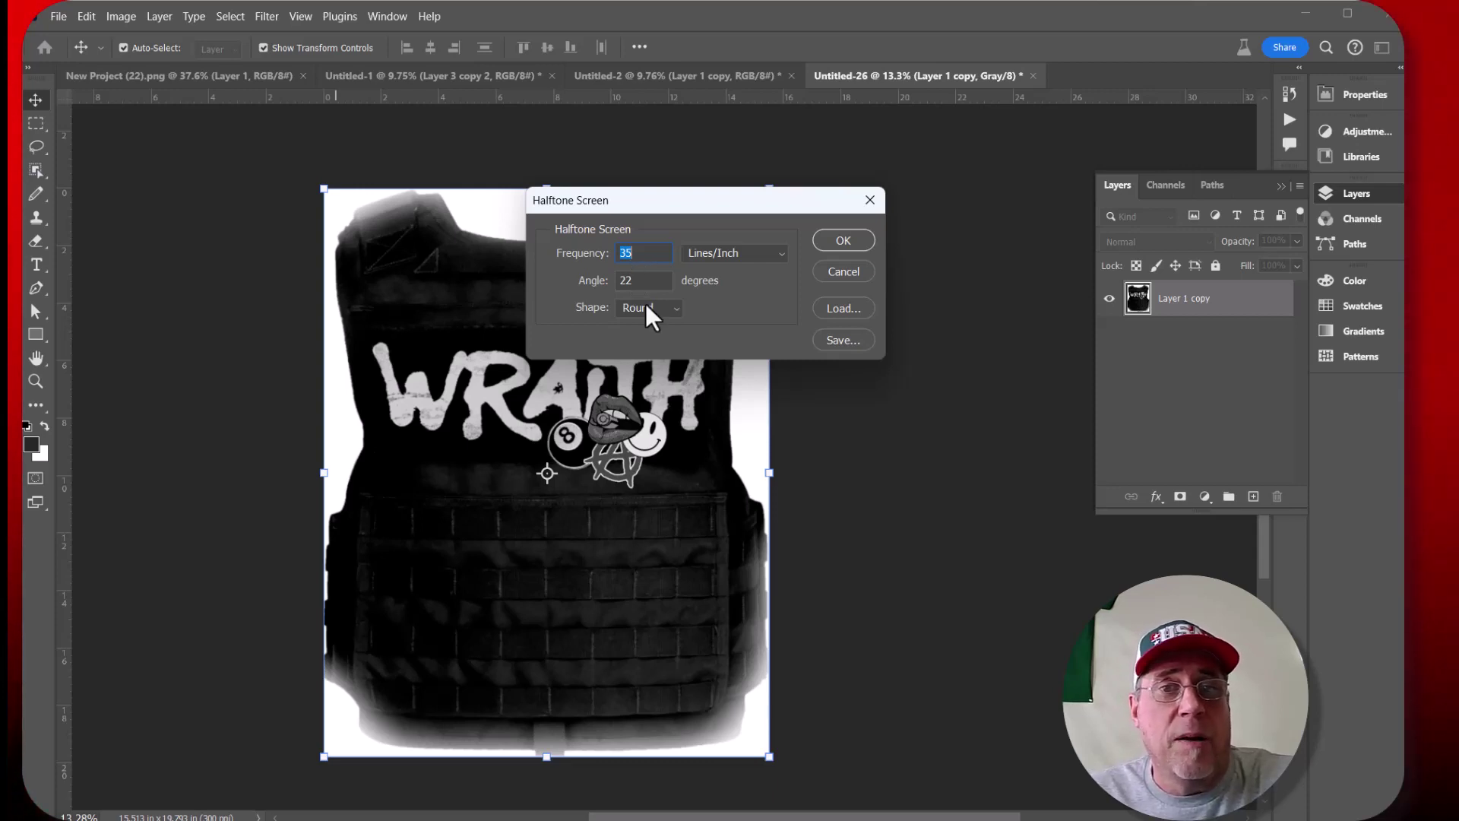
pyautogui.click(844, 240)
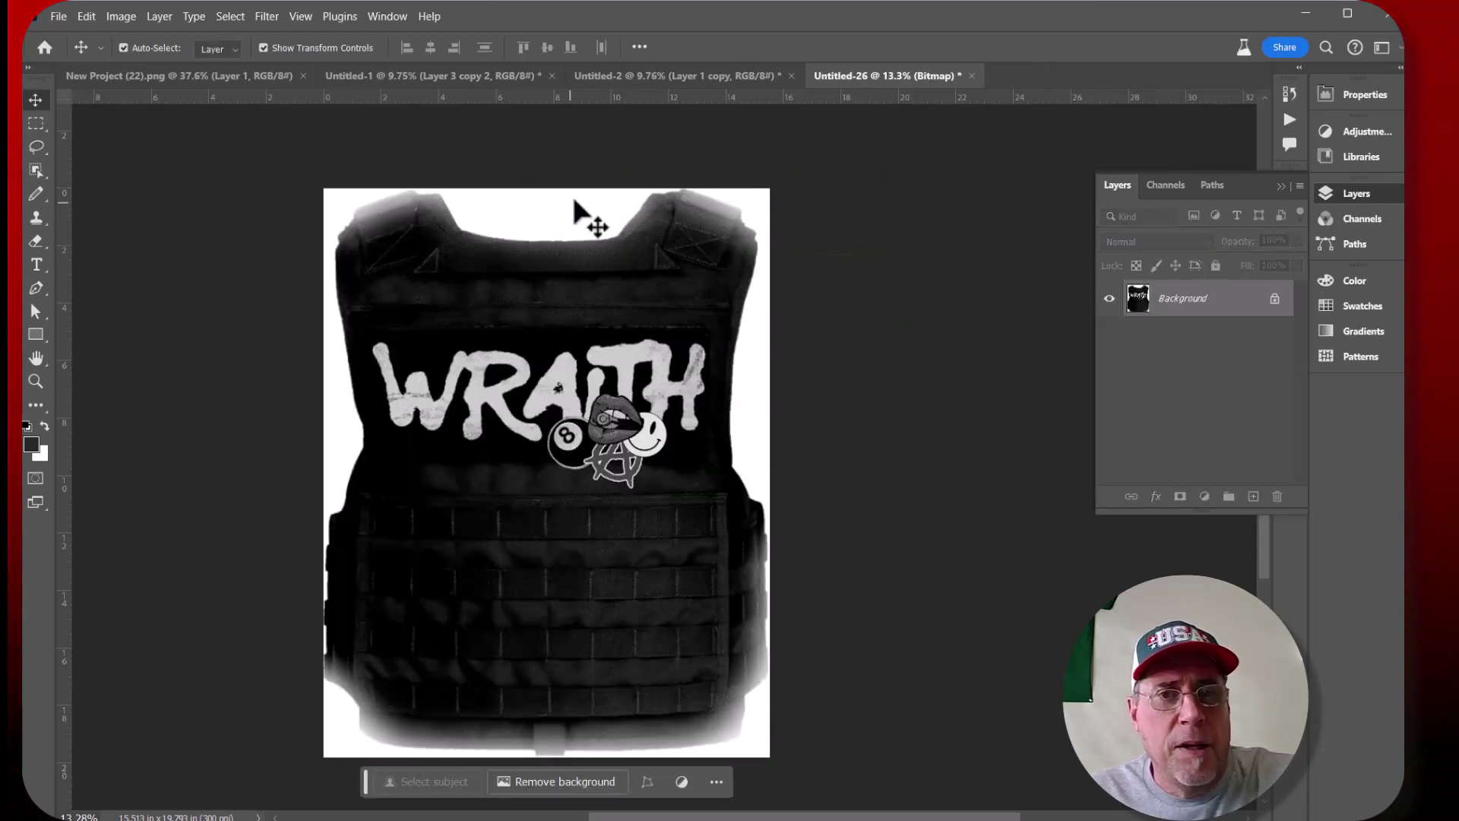
pyautogui.scroll(3, 608, 201)
pyautogui.scroll(5, 722, 196)
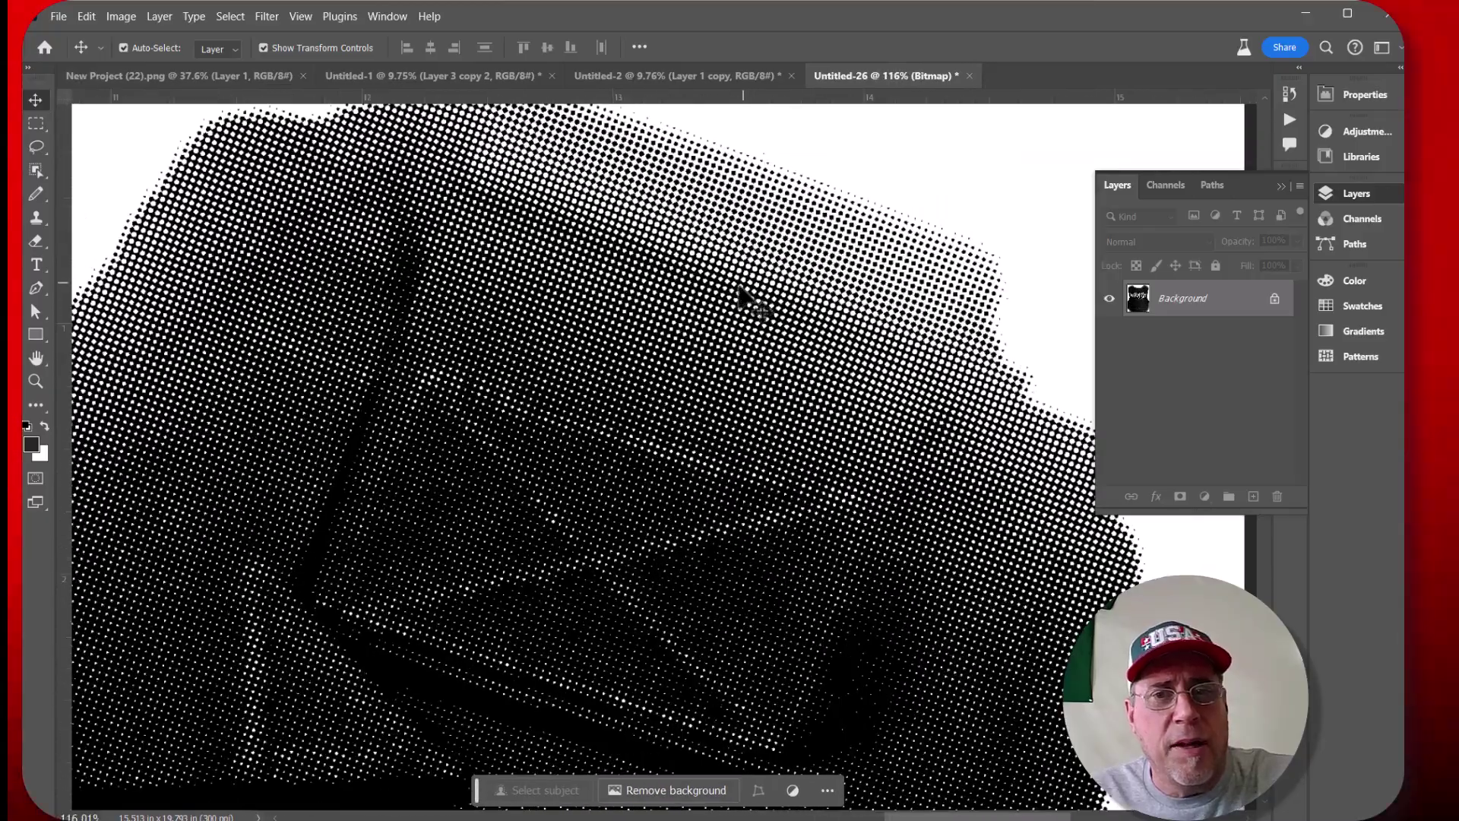
pyautogui.scroll(-5, 737, 326)
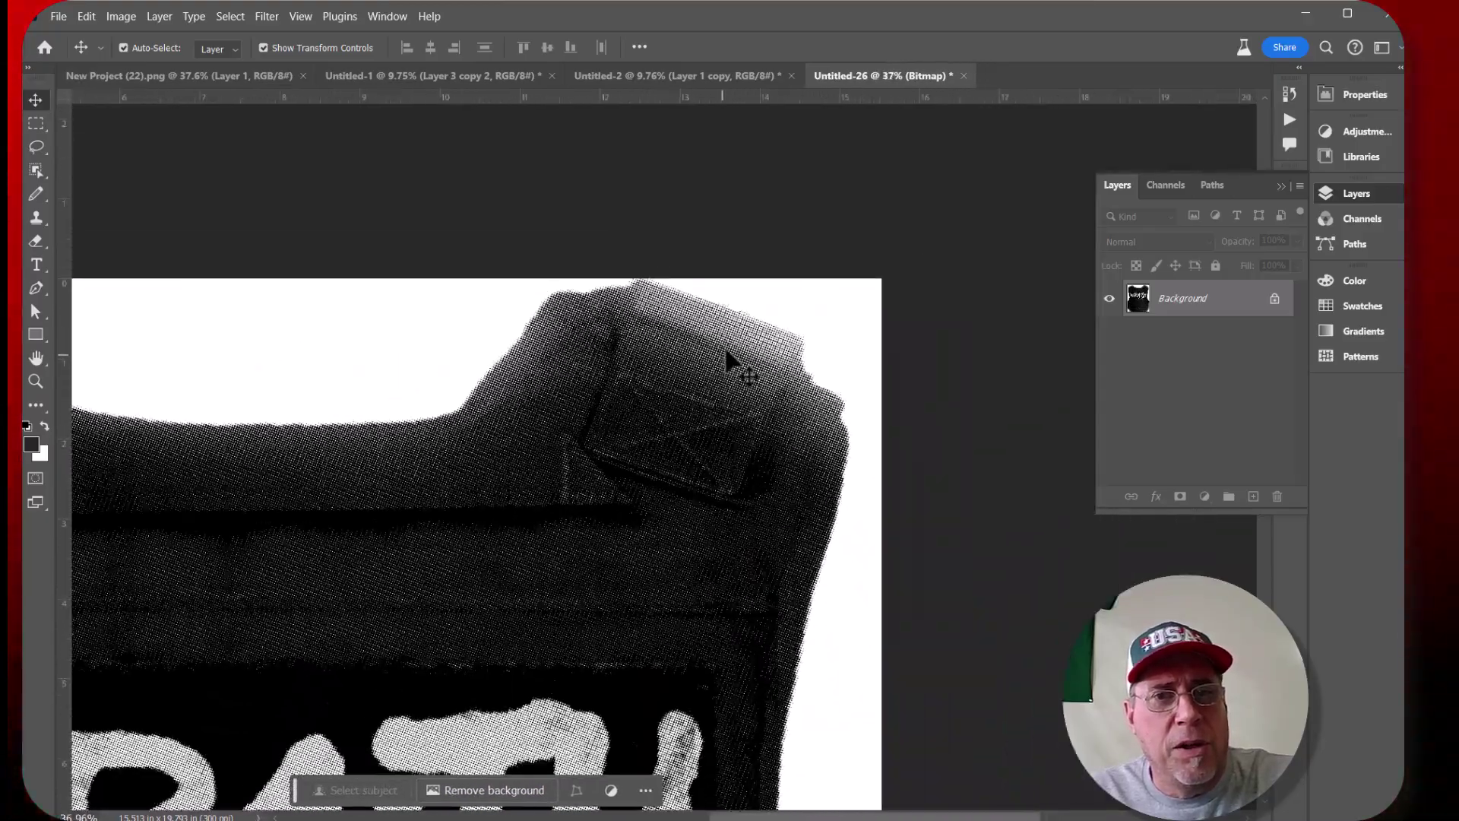
pyautogui.scroll(5, 730, 349)
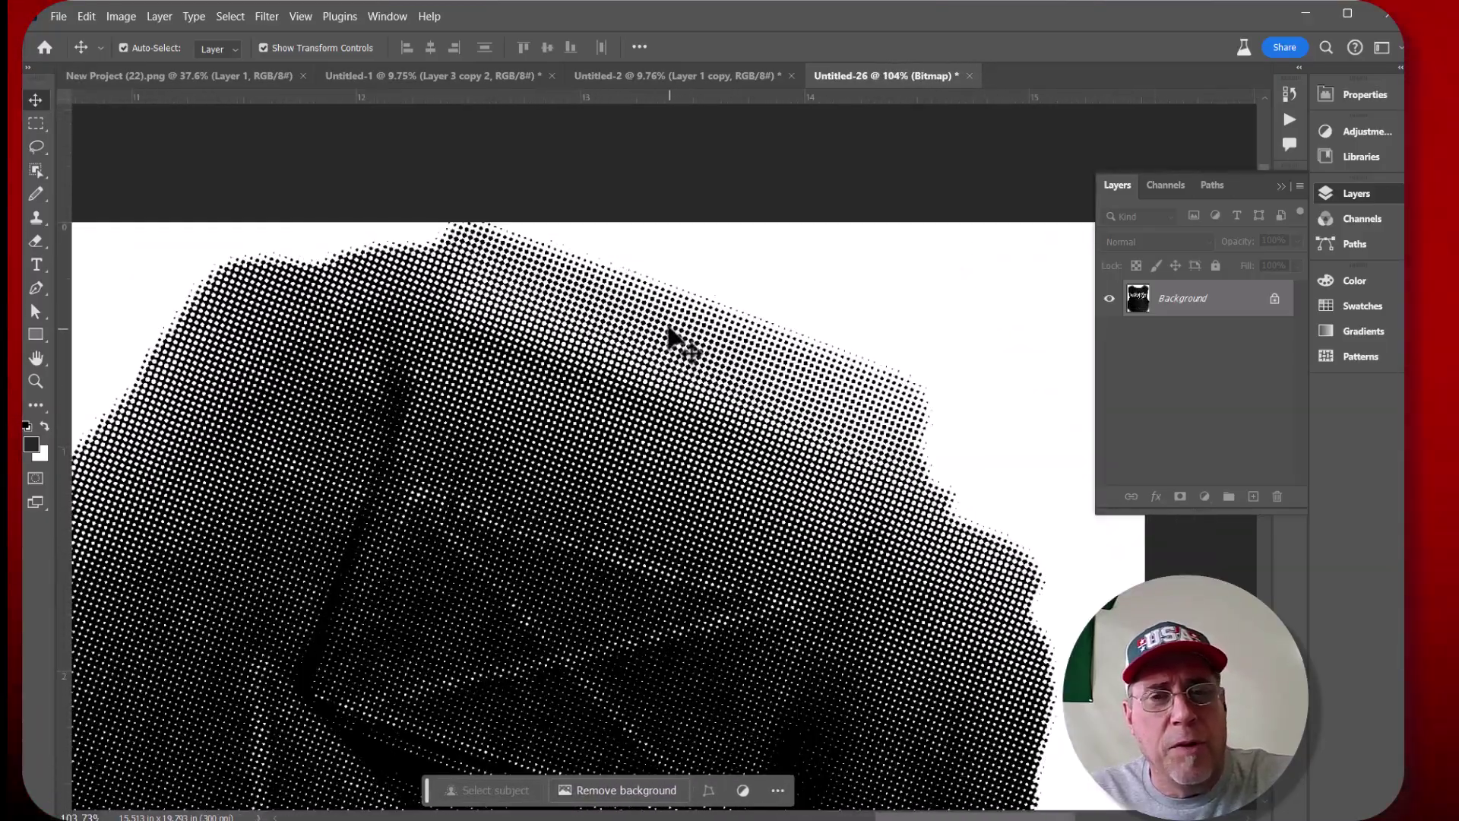
pyautogui.scroll(3, 672, 331)
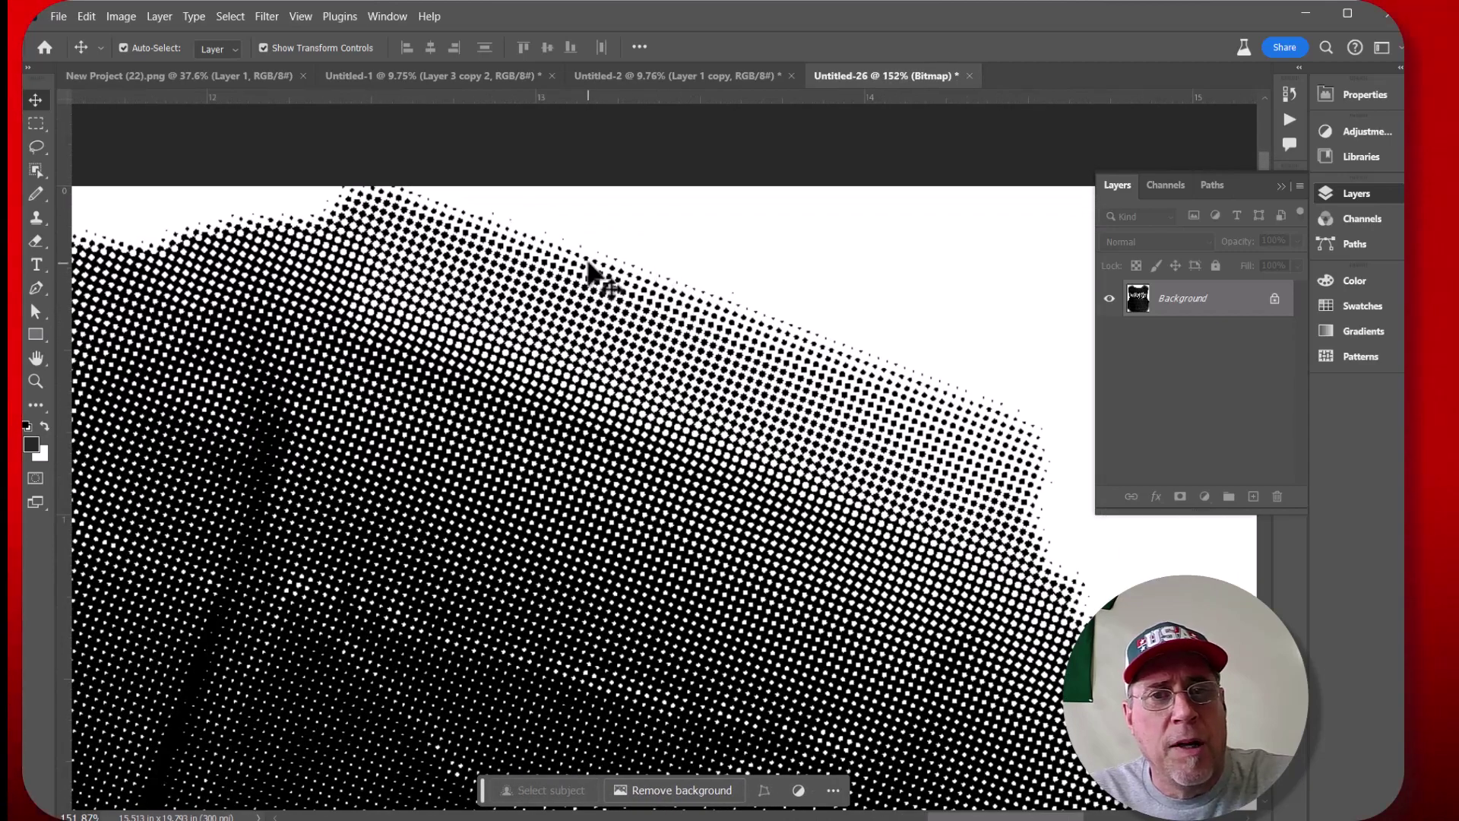
pyautogui.scroll(1, 592, 258)
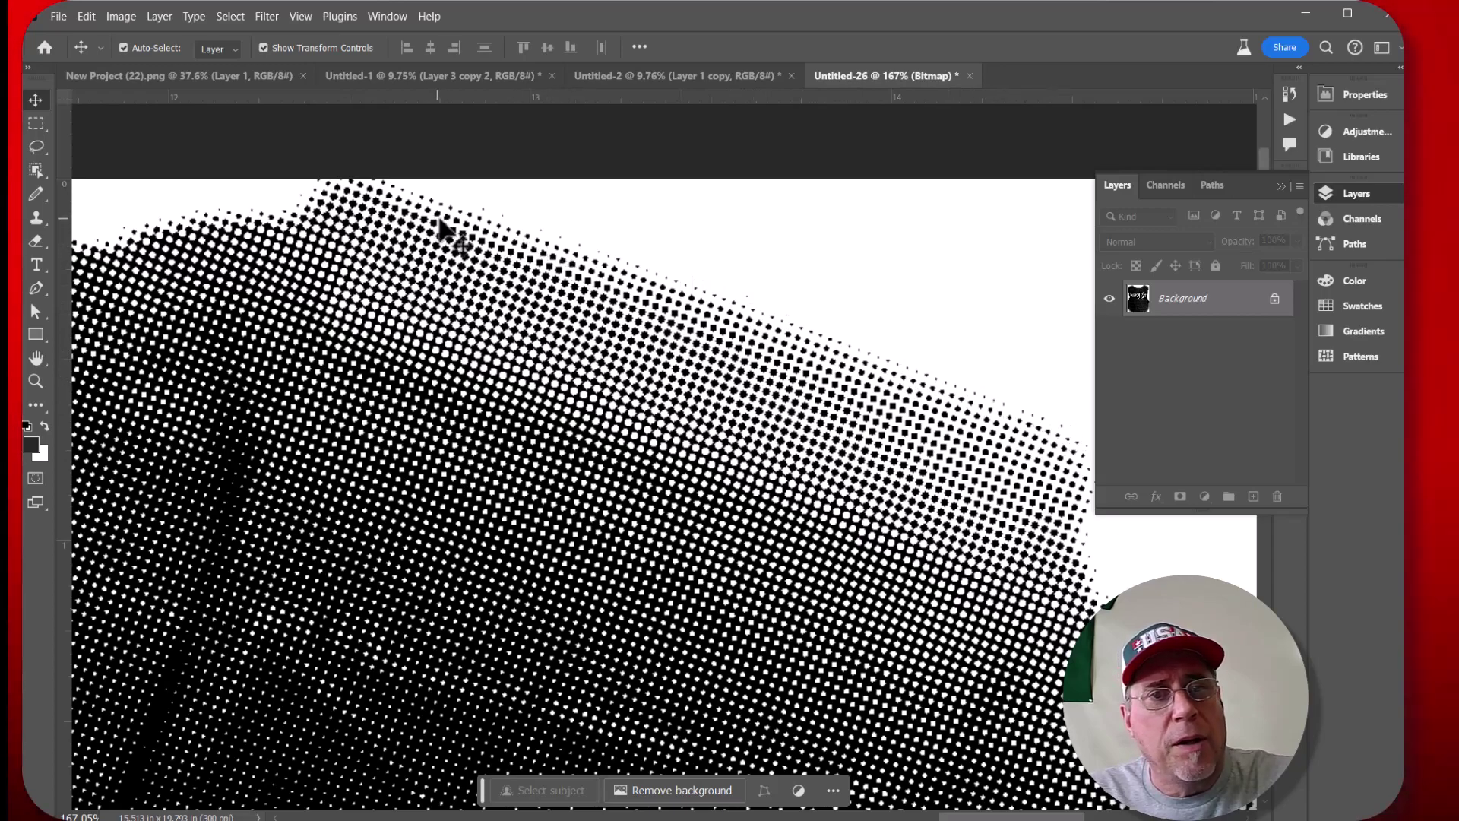
pyautogui.scroll(-5, 613, 385)
pyautogui.scroll(-1, 667, 404)
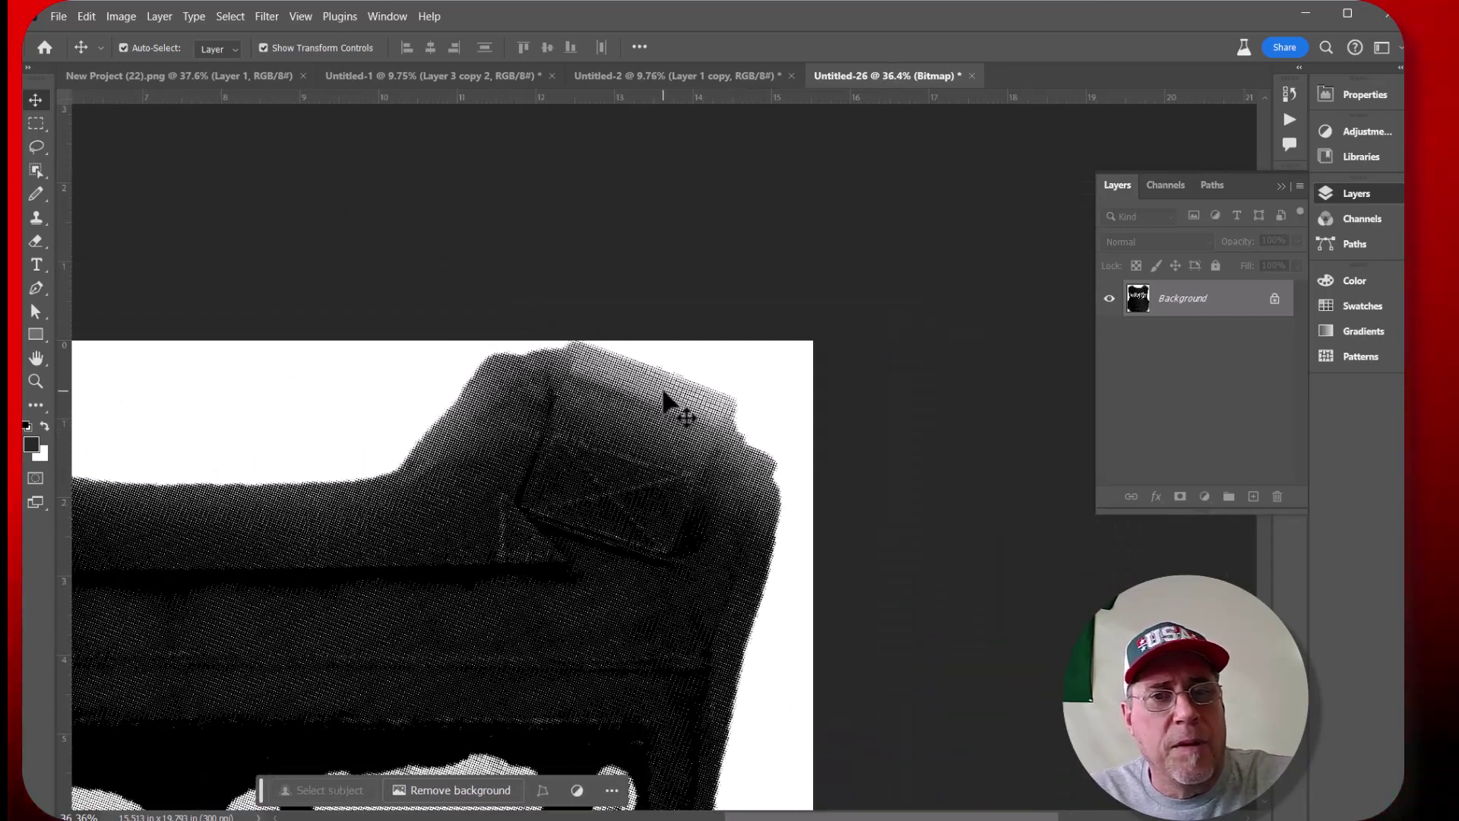
pyautogui.scroll(6, 664, 392)
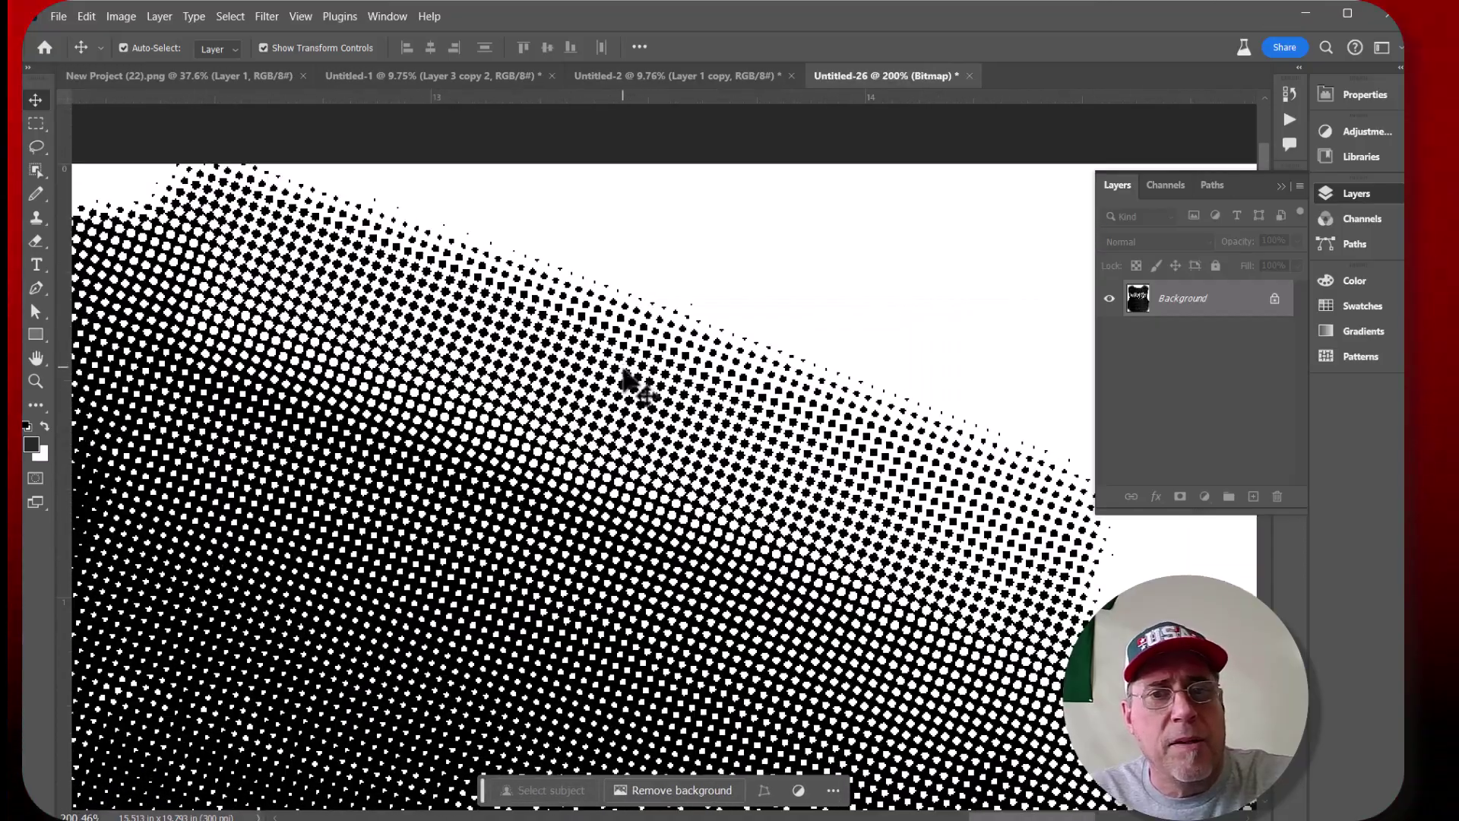
pyautogui.scroll(-3, 694, 434)
pyautogui.scroll(5, 720, 435)
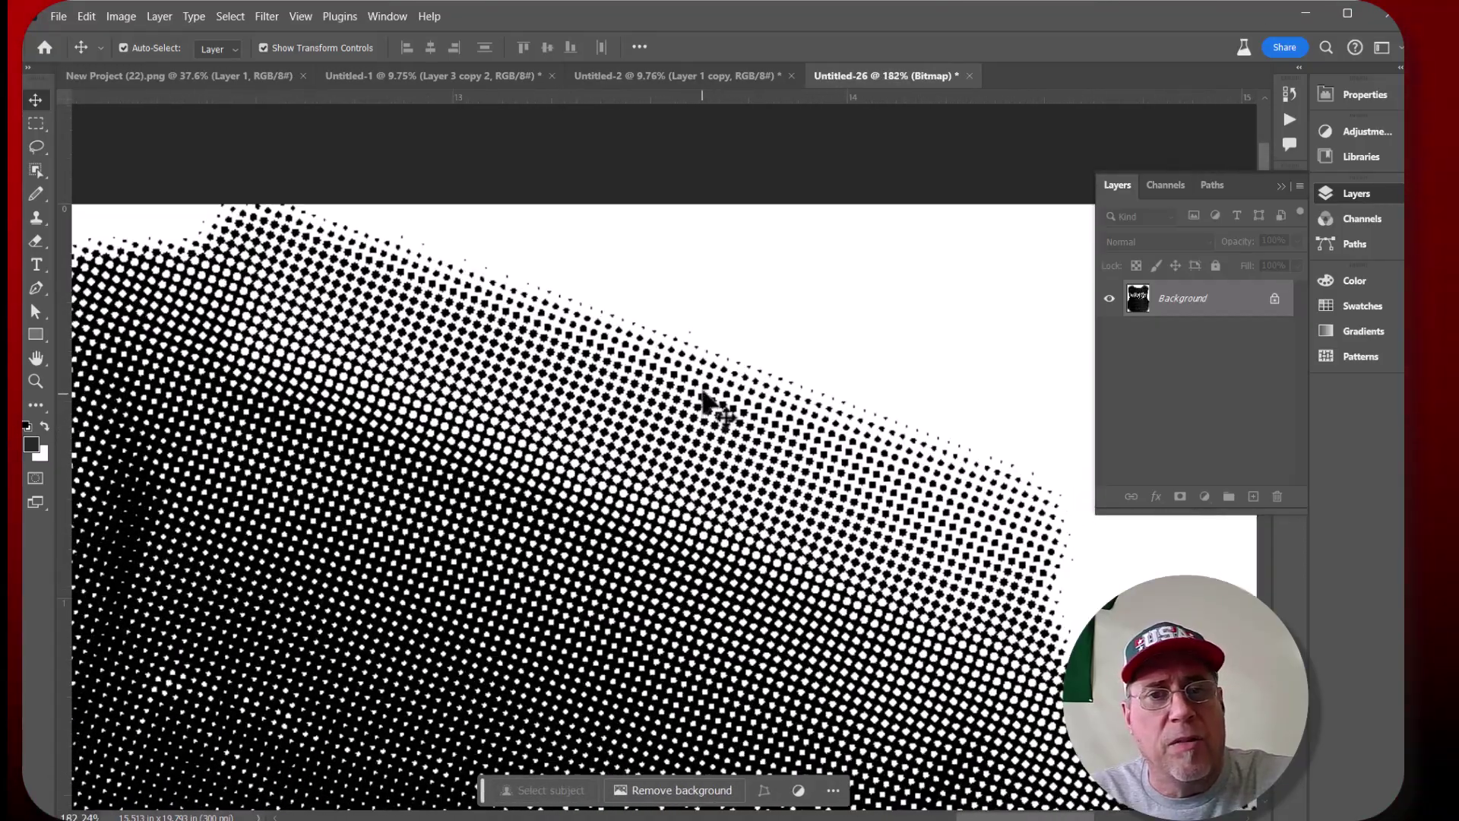
pyautogui.scroll(-4, 663, 373)
pyautogui.scroll(2, 691, 423)
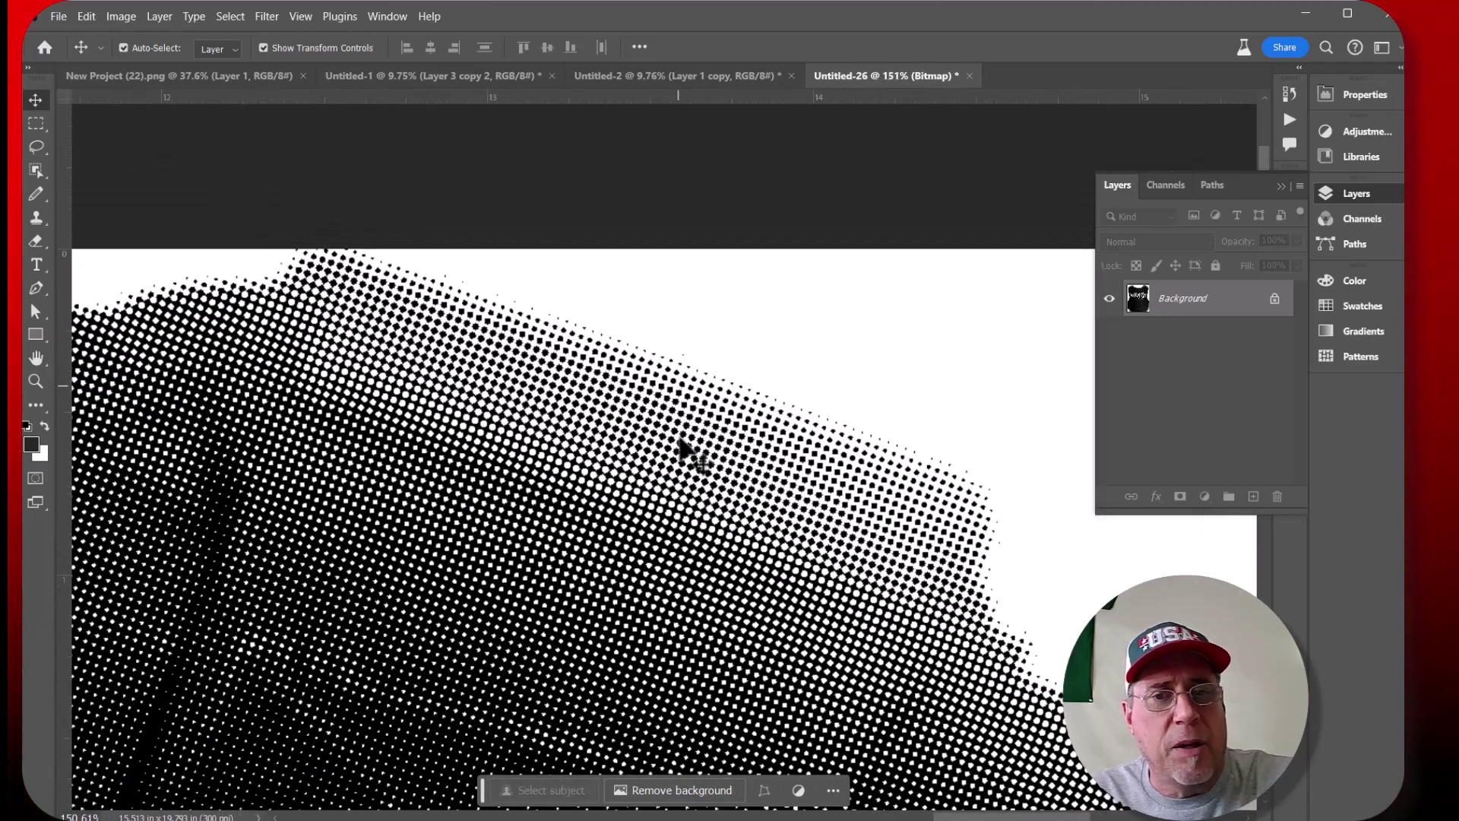
pyautogui.scroll(-5, 676, 497)
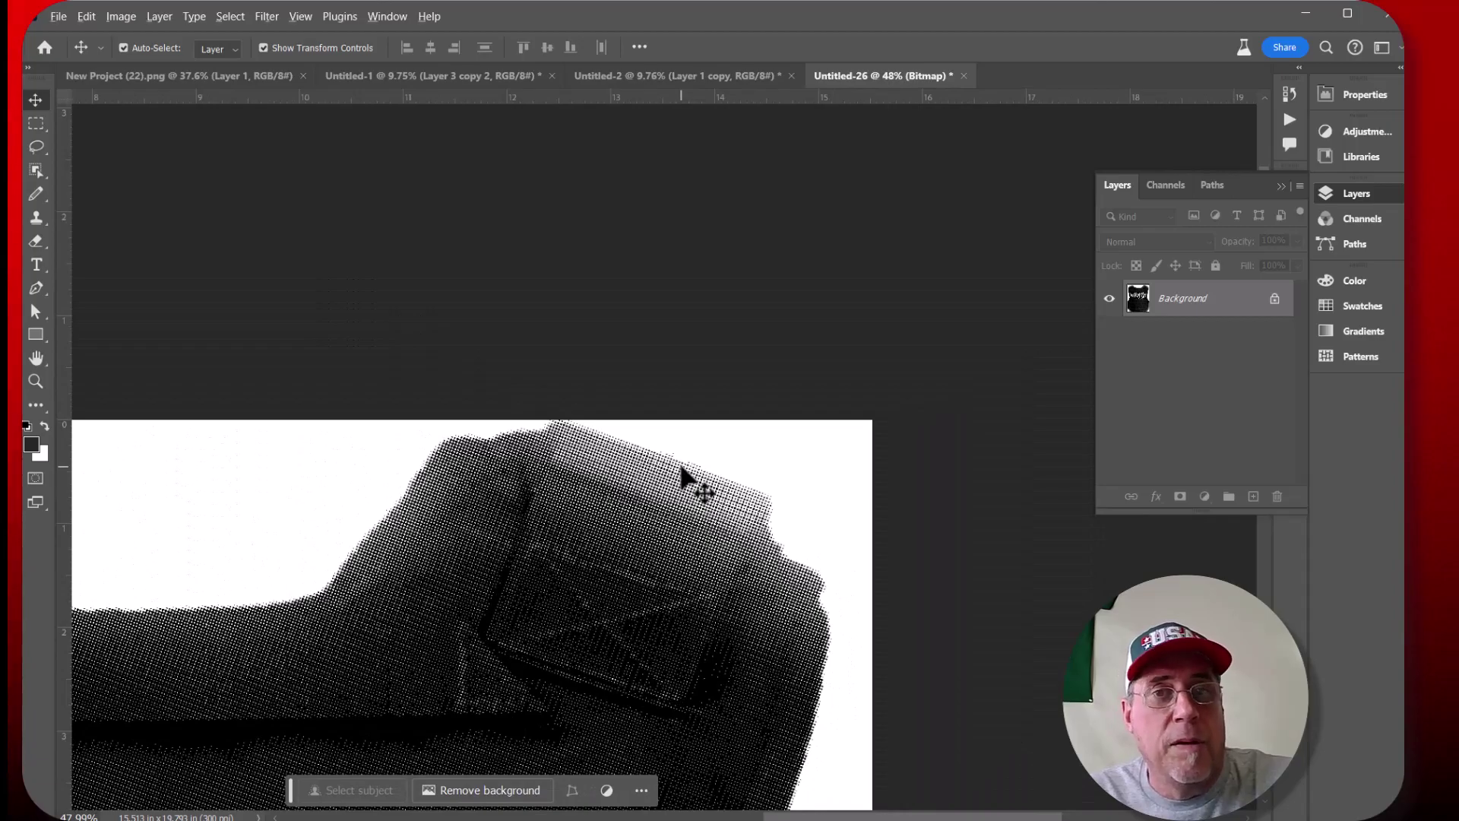
pyautogui.scroll(-4, 684, 456)
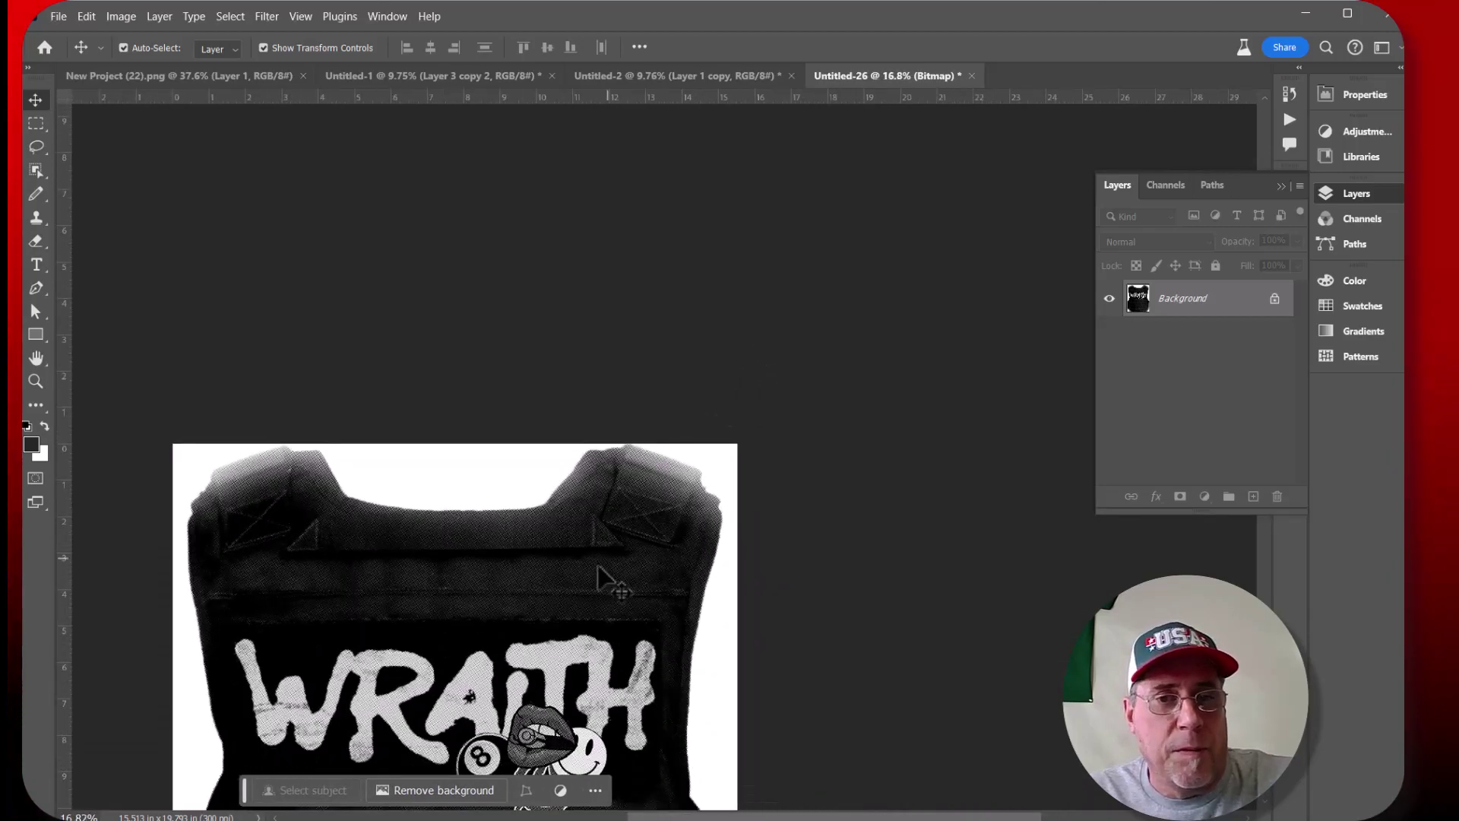
pyautogui.scroll(6, 598, 566)
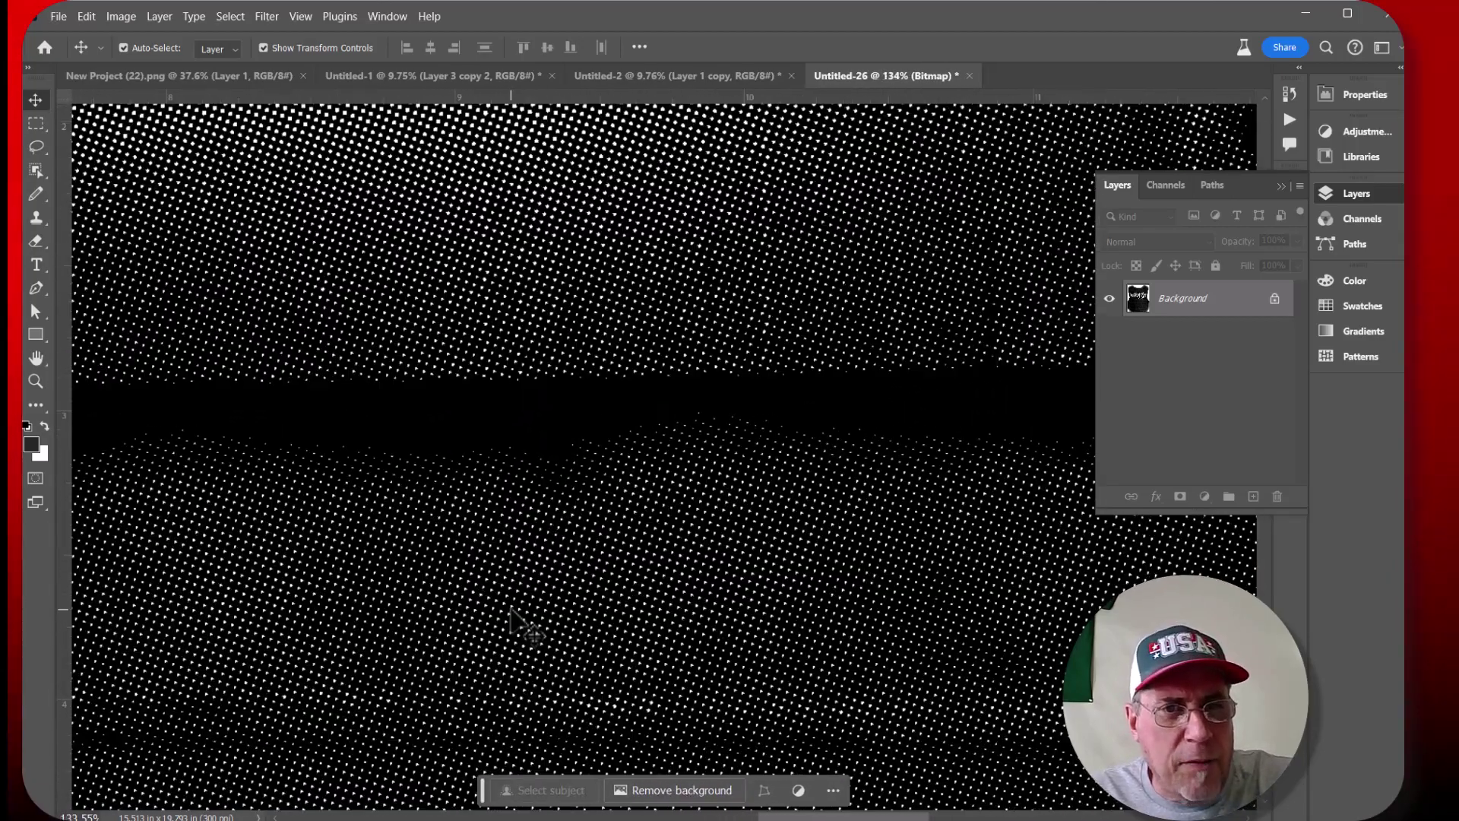
pyautogui.scroll(3, 525, 627)
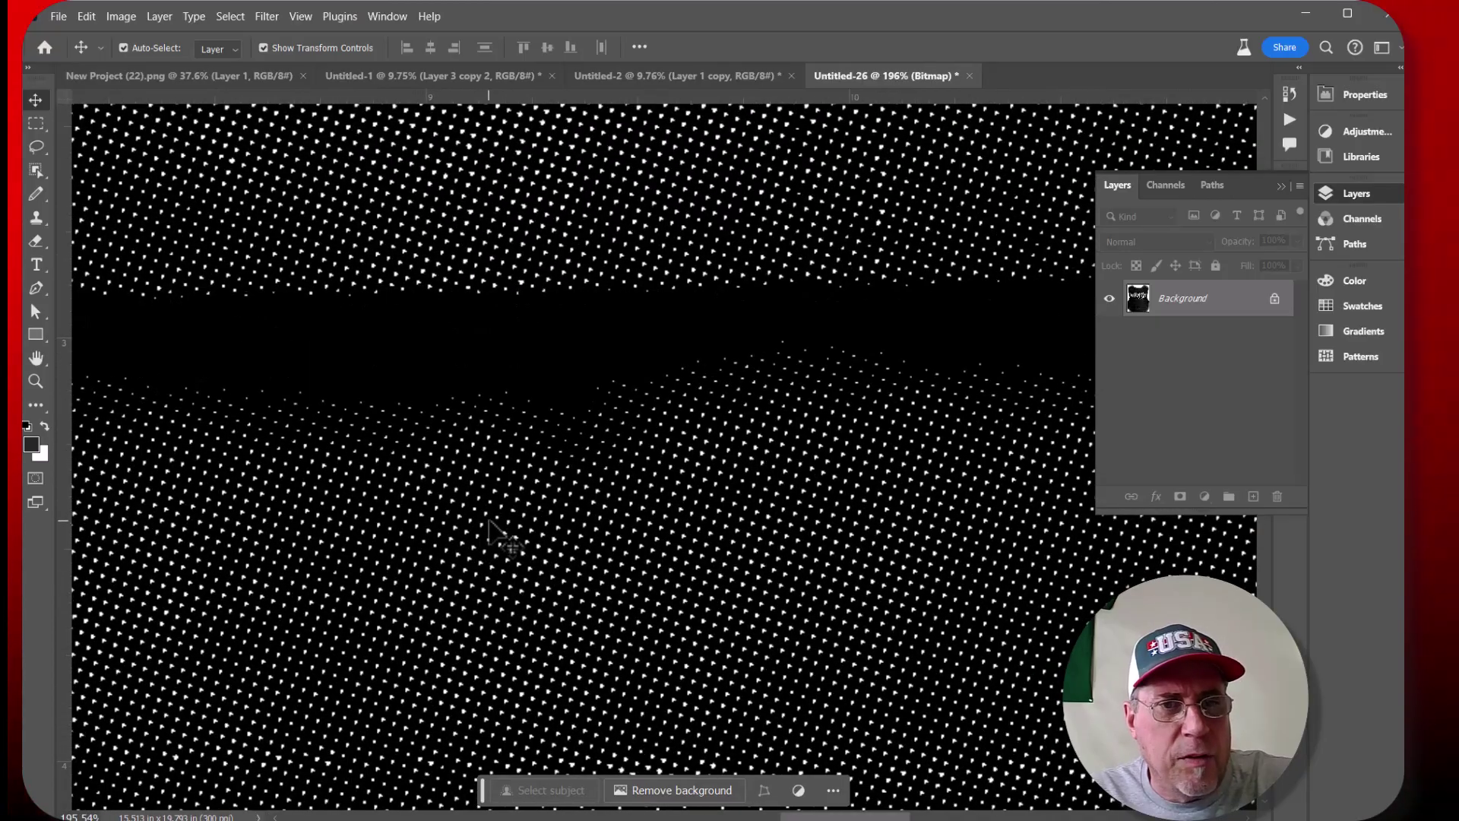
pyautogui.scroll(-2, 505, 525)
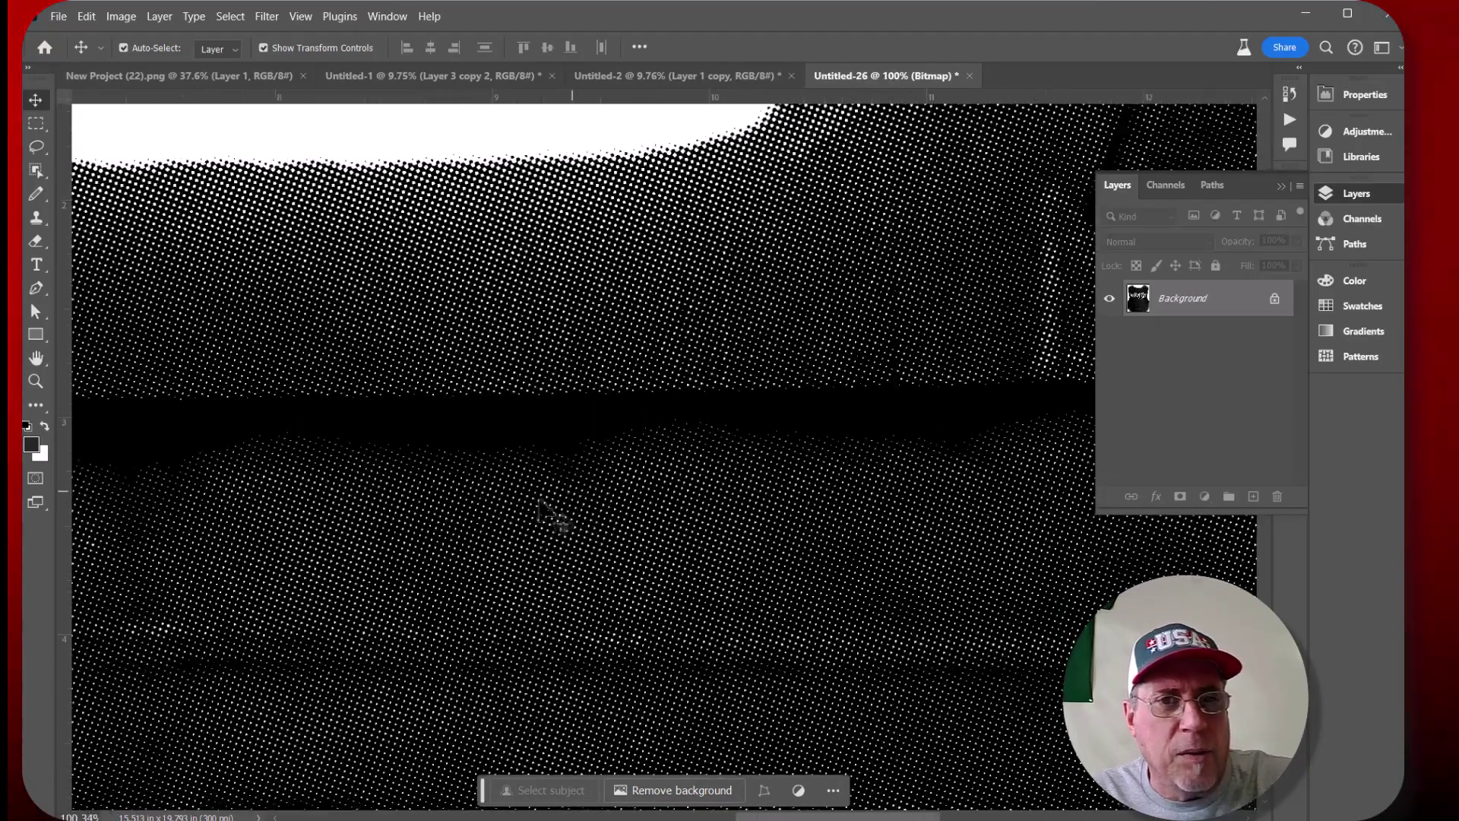
pyautogui.scroll(-3, 536, 525)
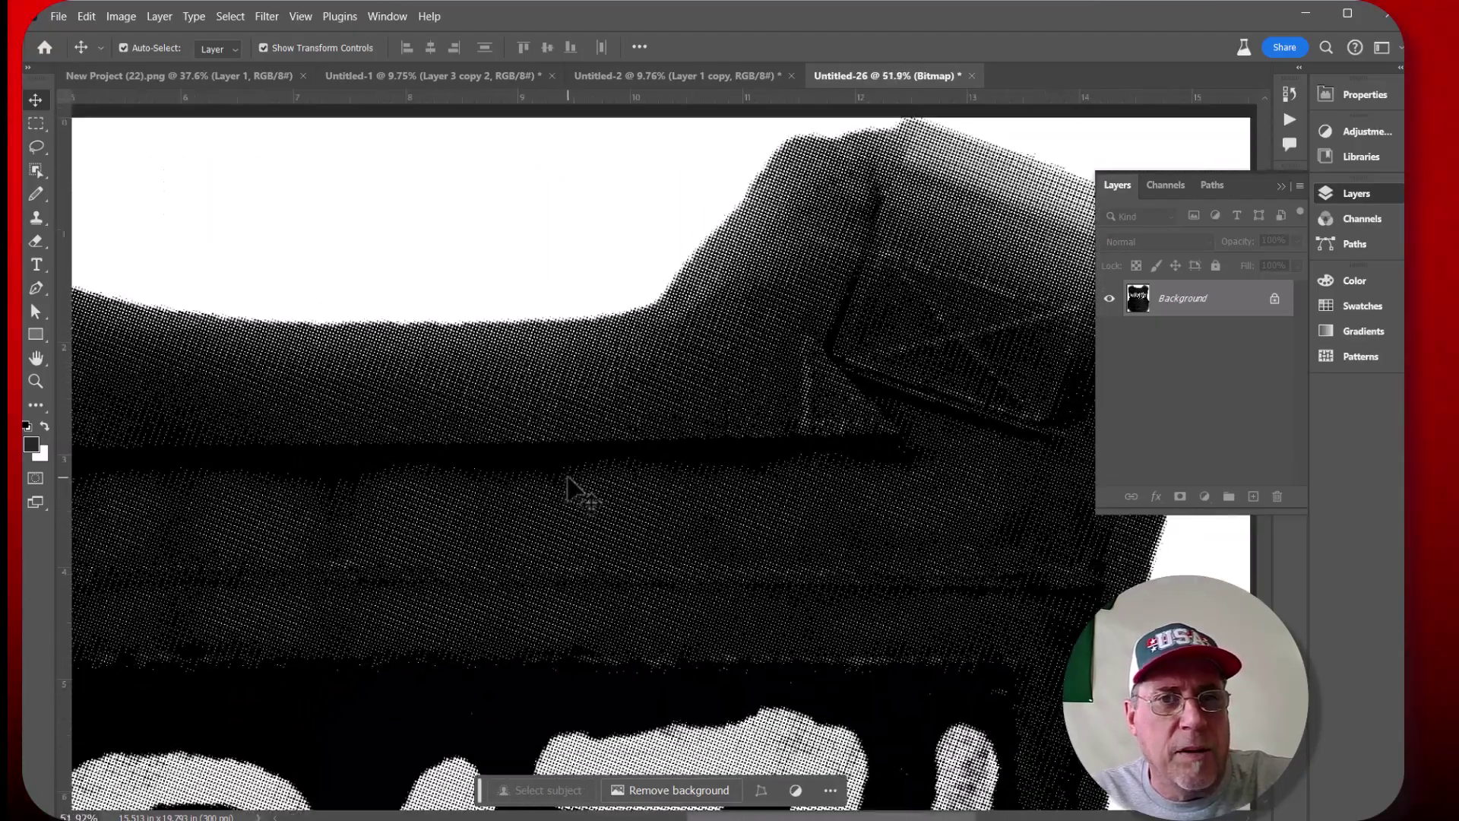
pyautogui.scroll(-4, 569, 479)
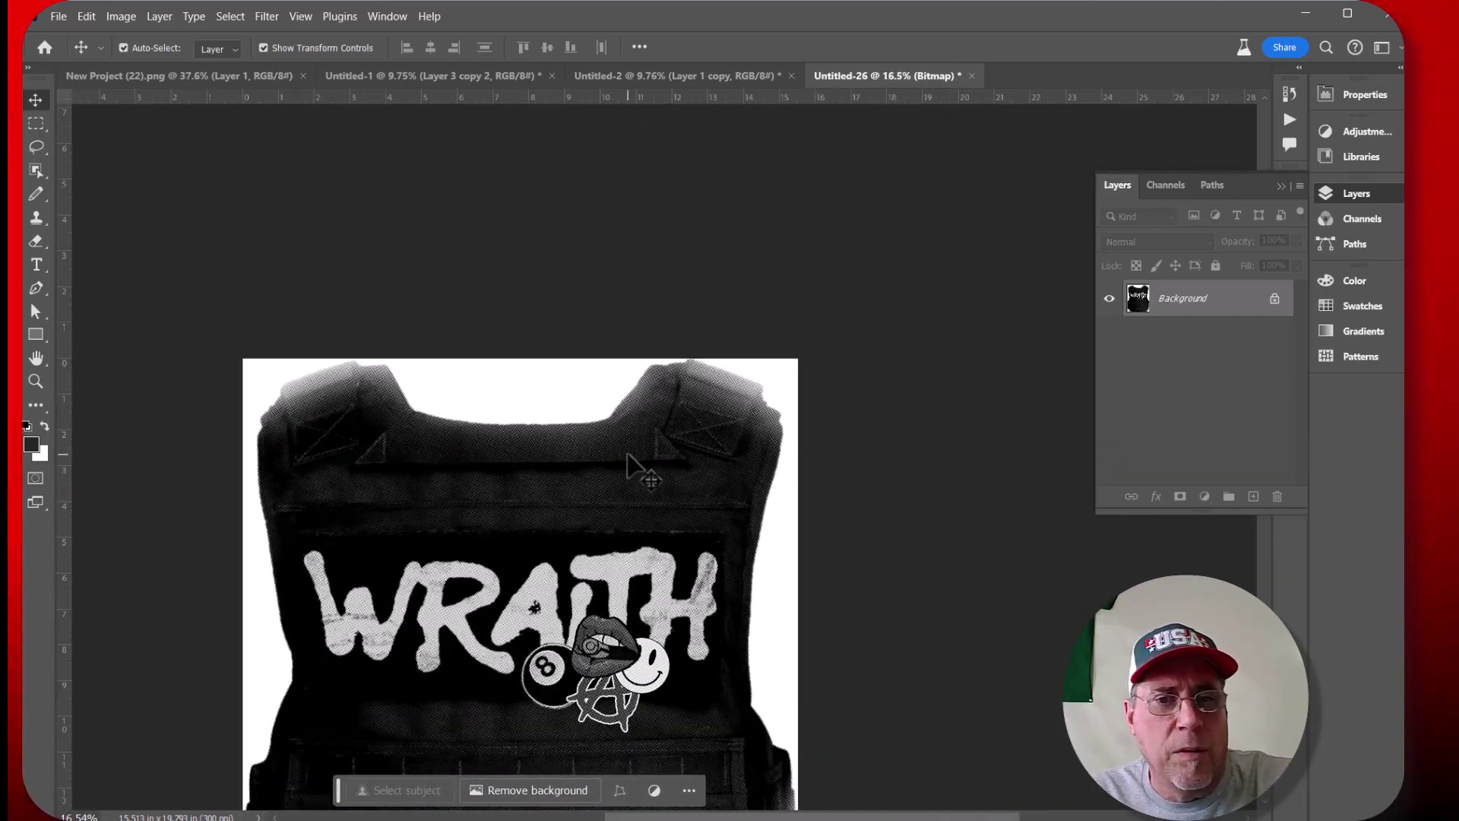
pyautogui.scroll(-4, 627, 458)
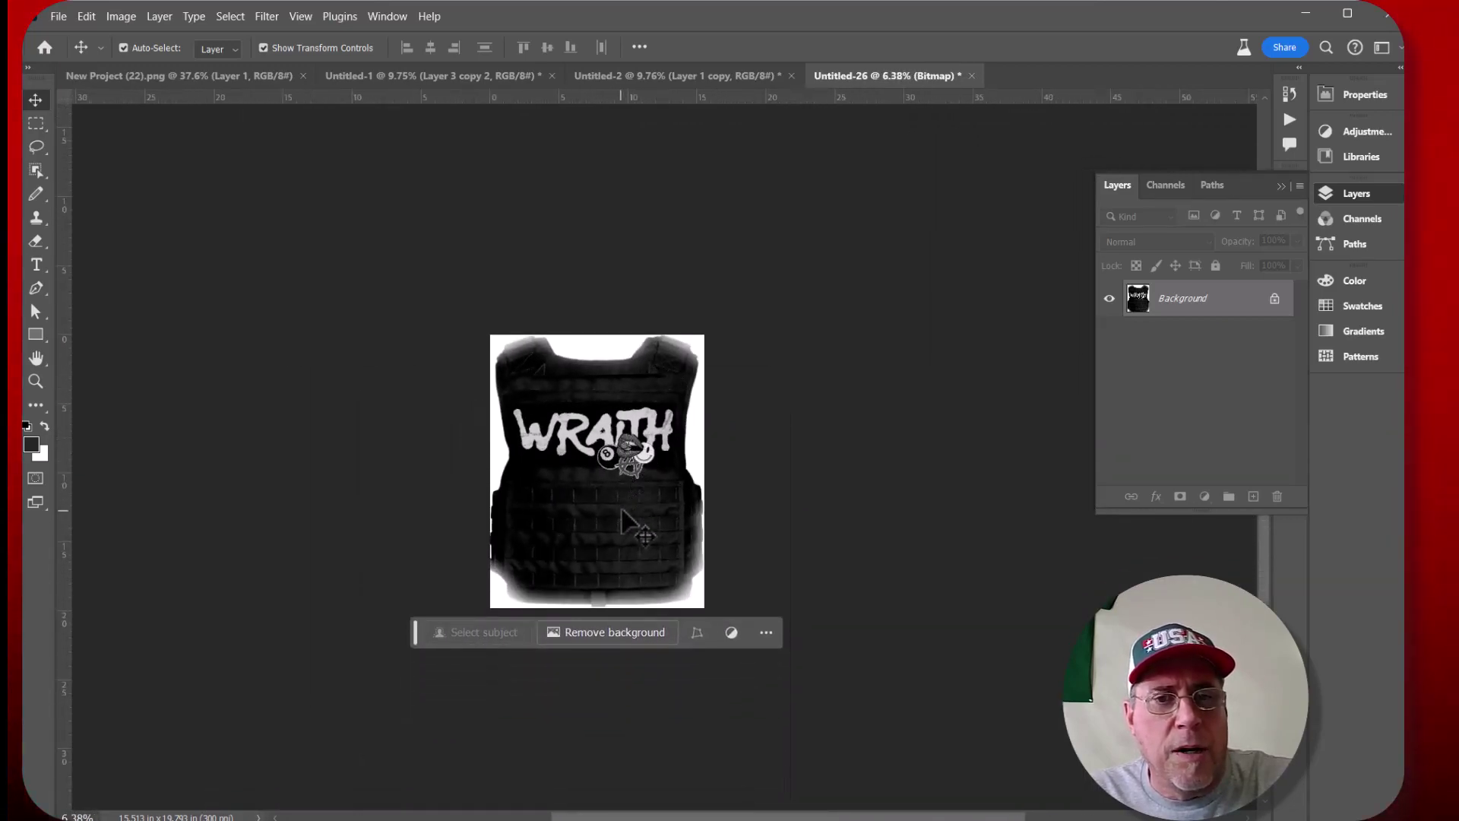
# Select the whole halftone image and add a layer mask to Layer 1 copy in Untitled-2
pyautogui.scroll(2, 623, 513)
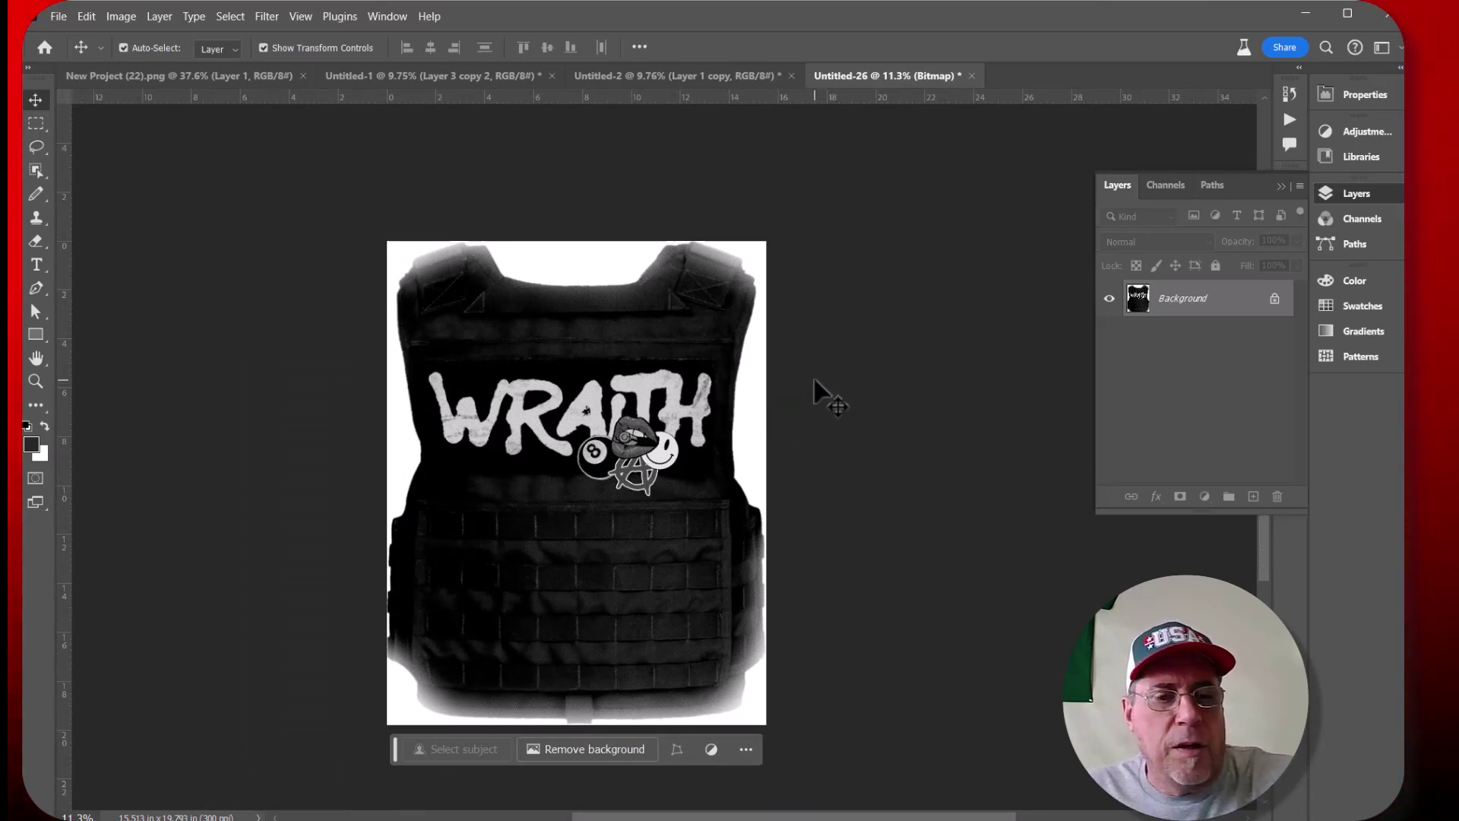
pyautogui.hotkey('ctrl', 'a')
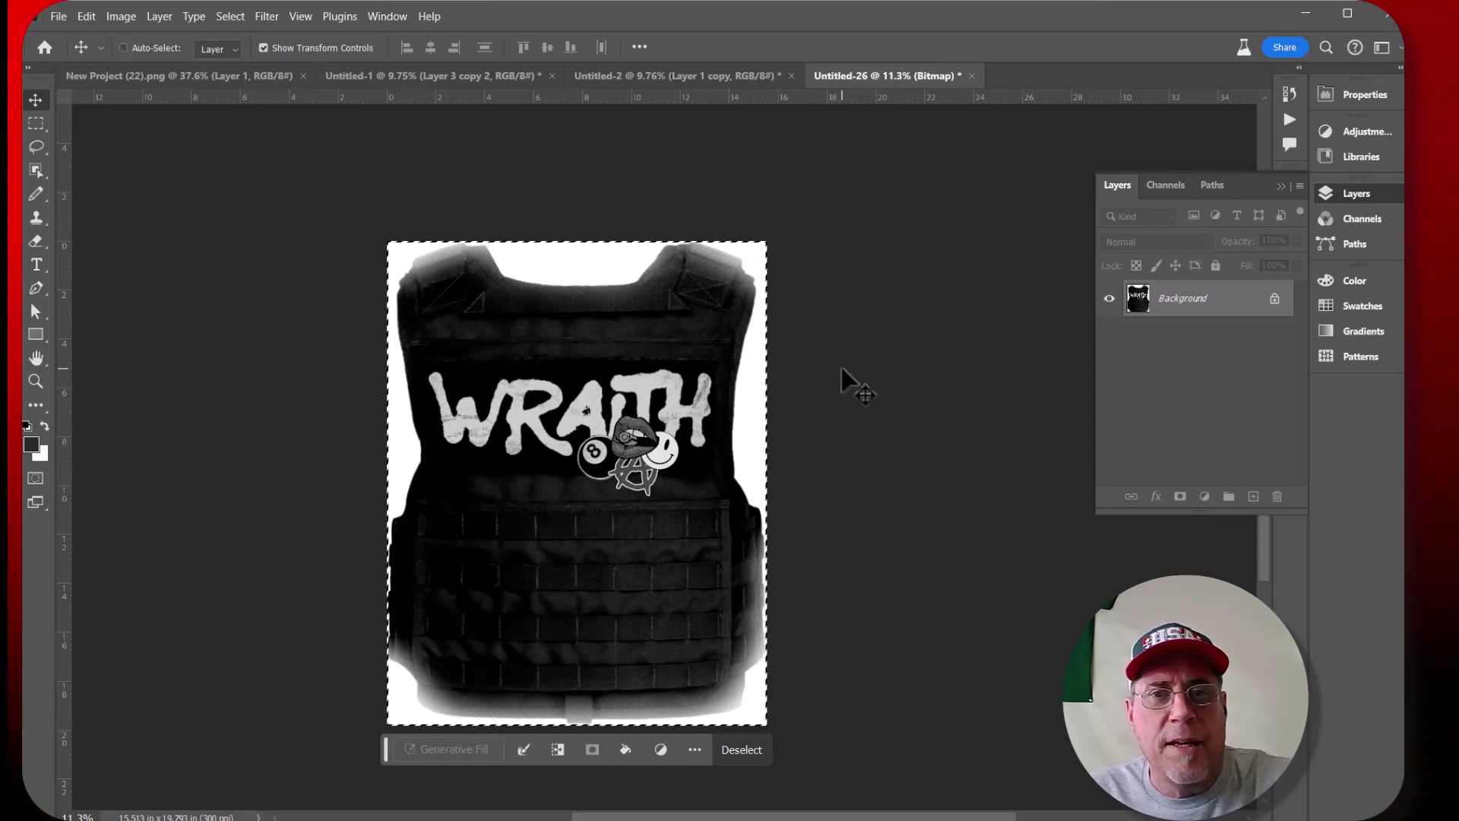
pyautogui.click(620, 74)
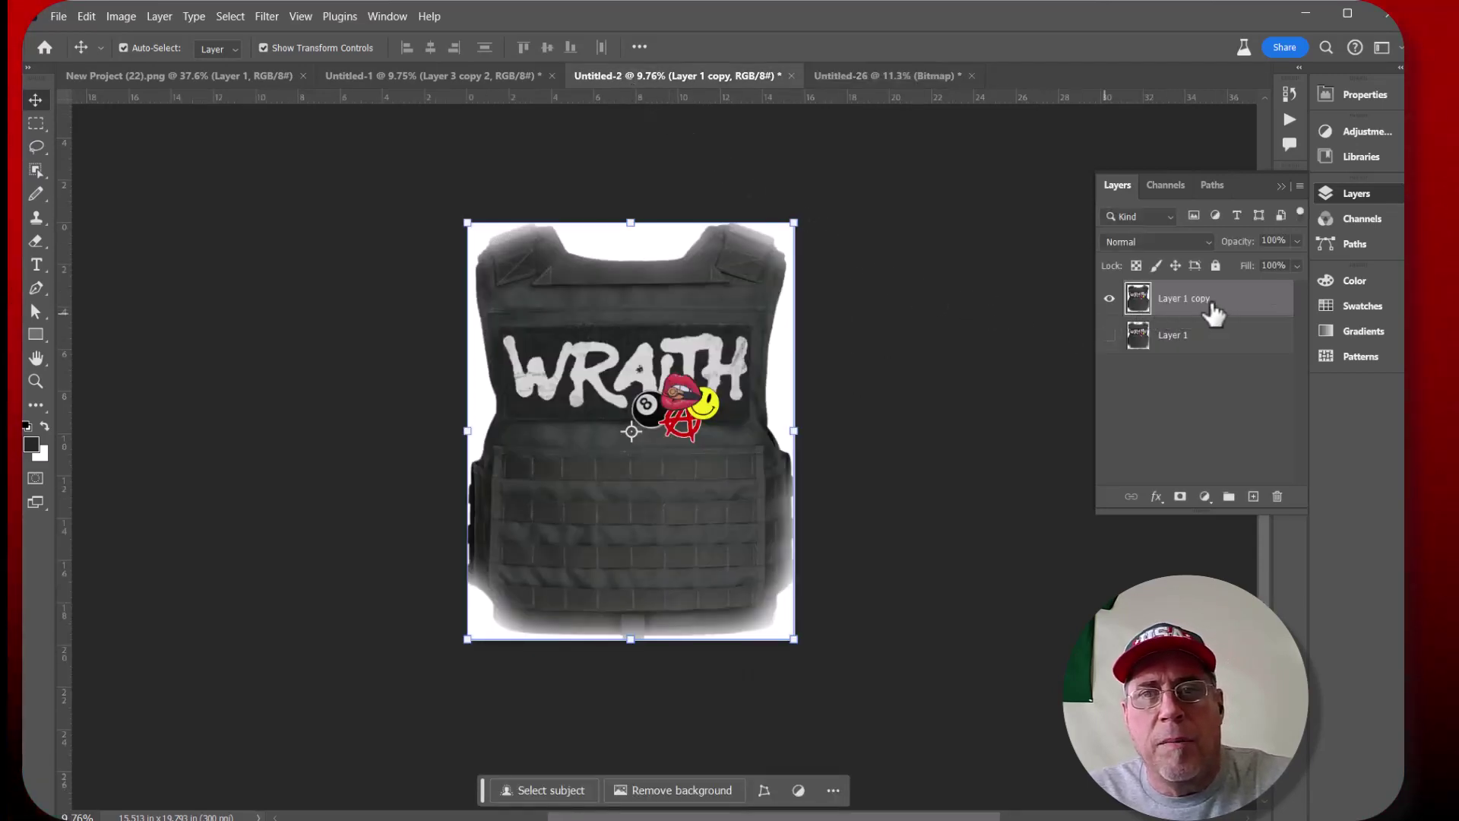
pyautogui.click(1181, 498)
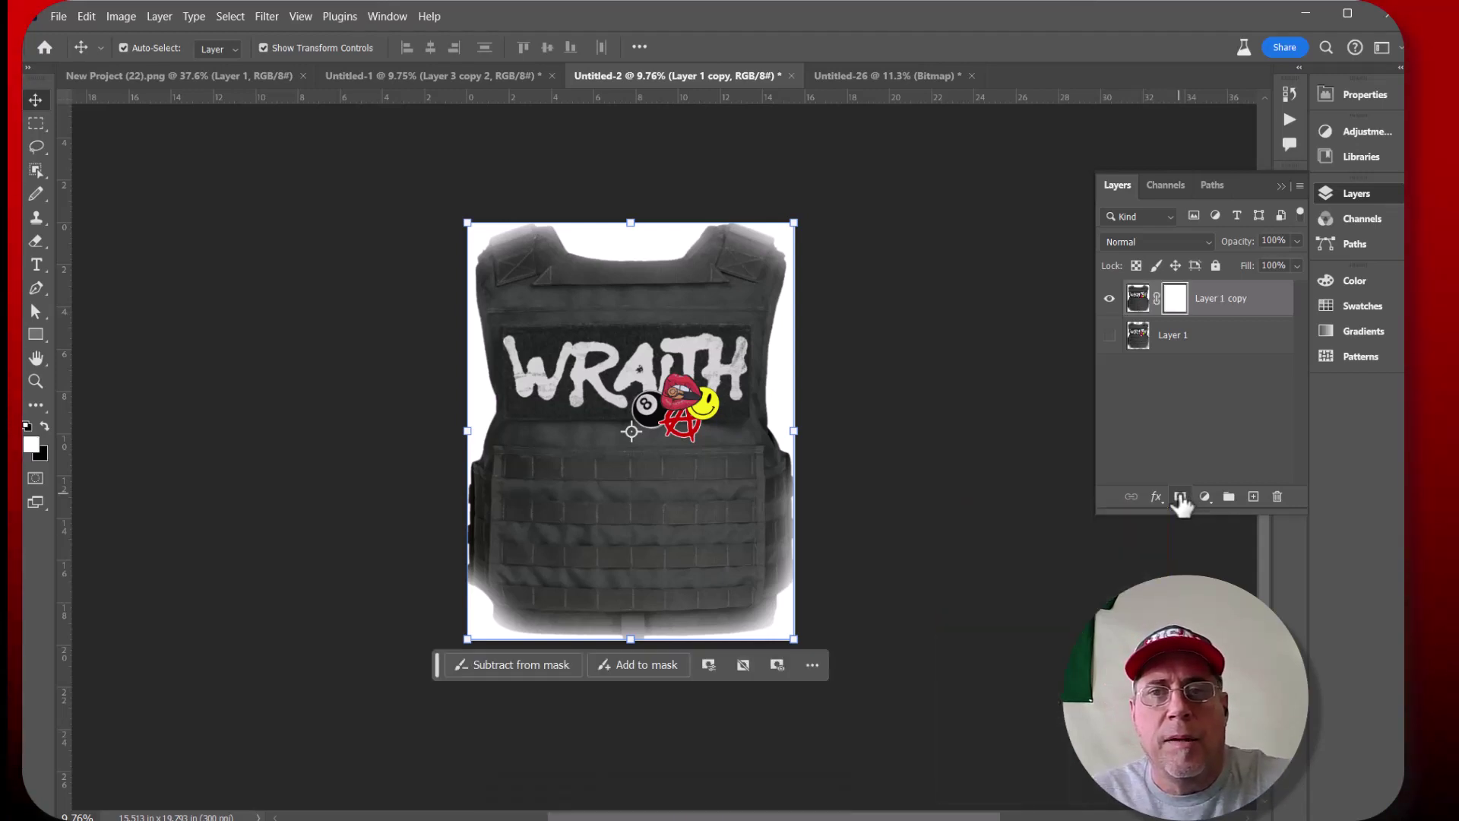
# Paste the halftone image into Layer 1 copy's mask and invert the mask
pyautogui.keyDown('alt'); pyautogui.click(1178, 304); pyautogui.keyUp('alt')
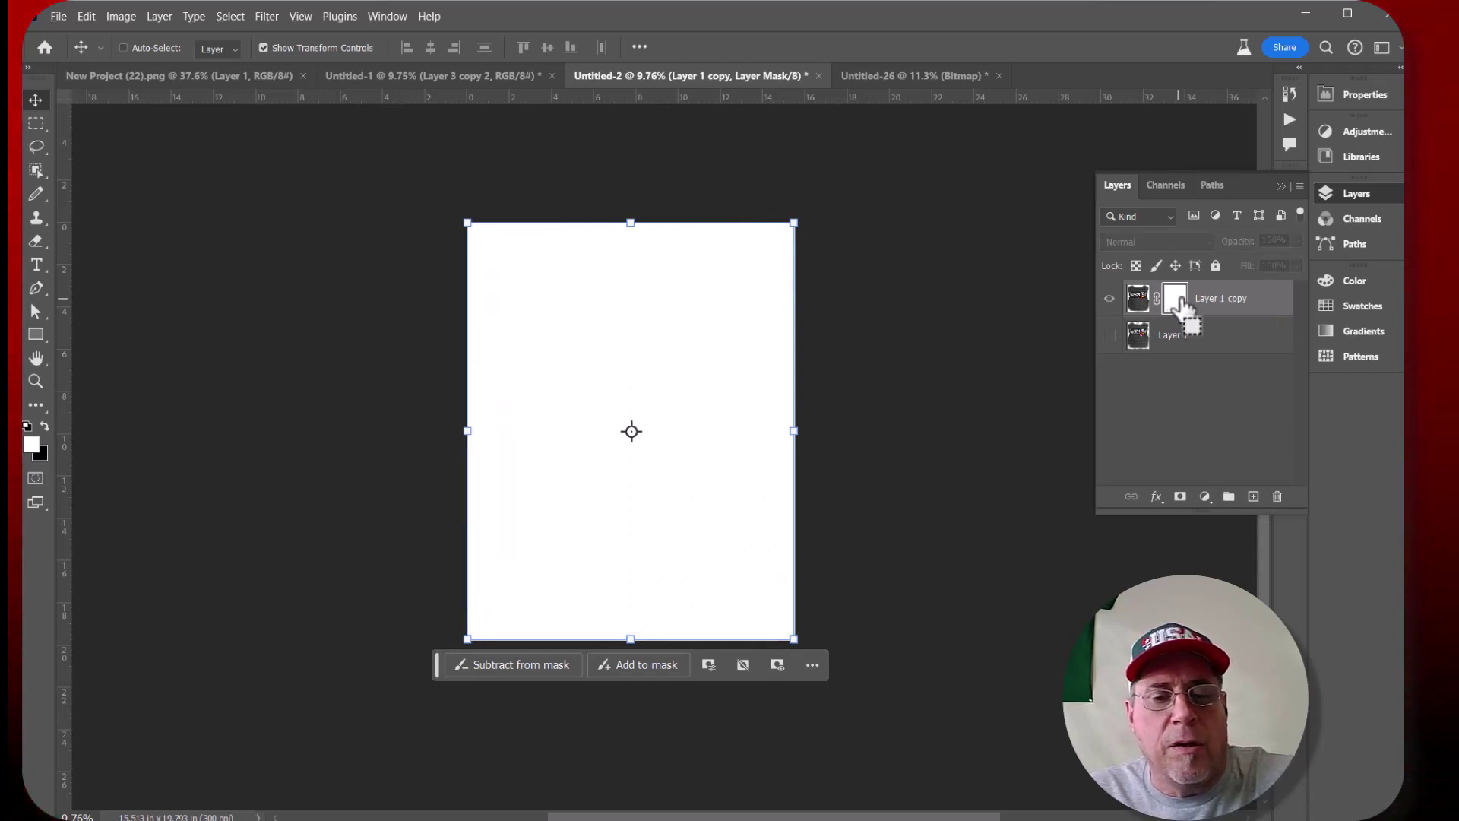
pyautogui.hotkey('ctrl', 'v')
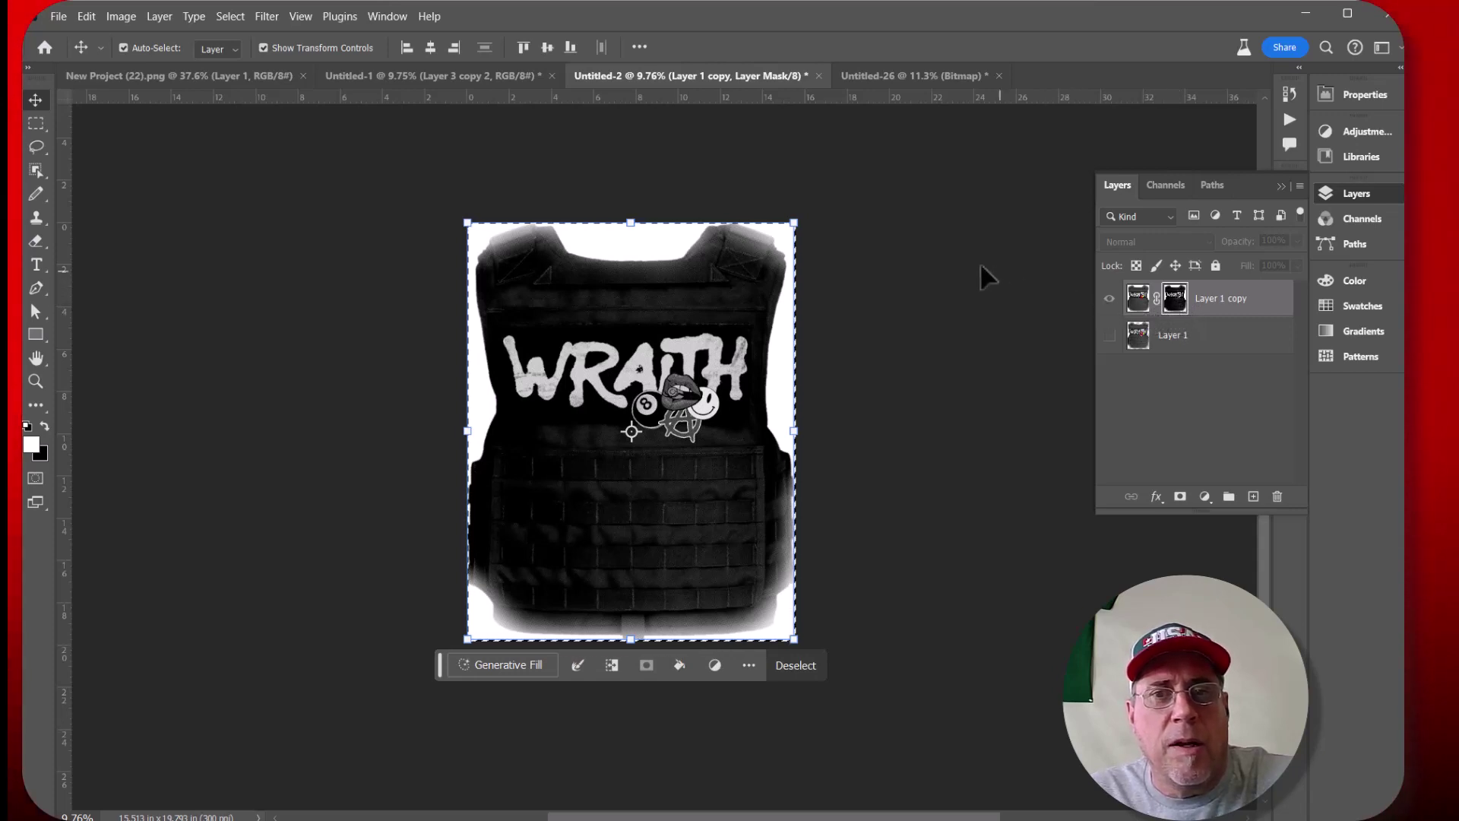
pyautogui.click(893, 241)
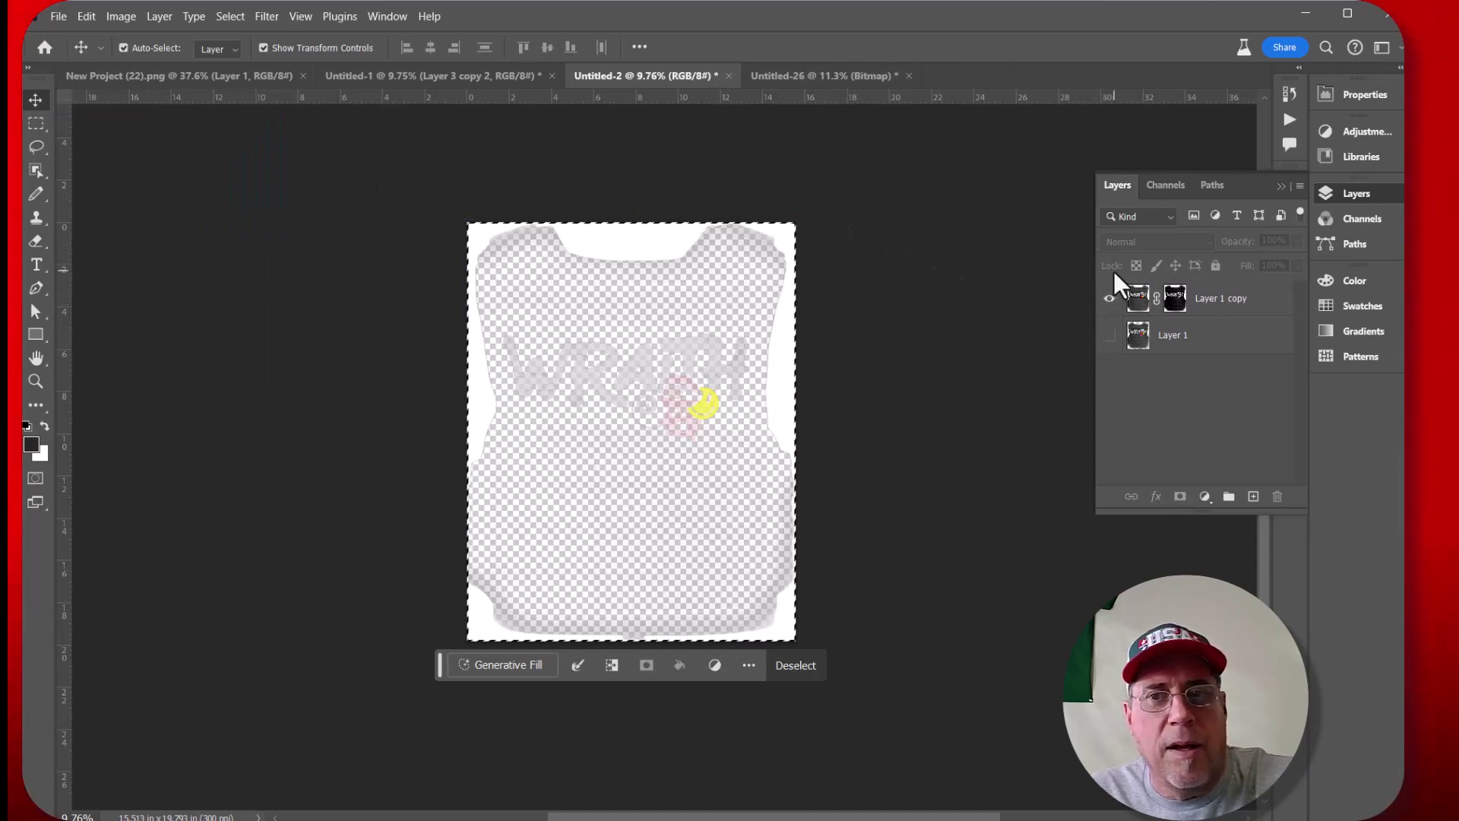
pyautogui.click(1177, 302)
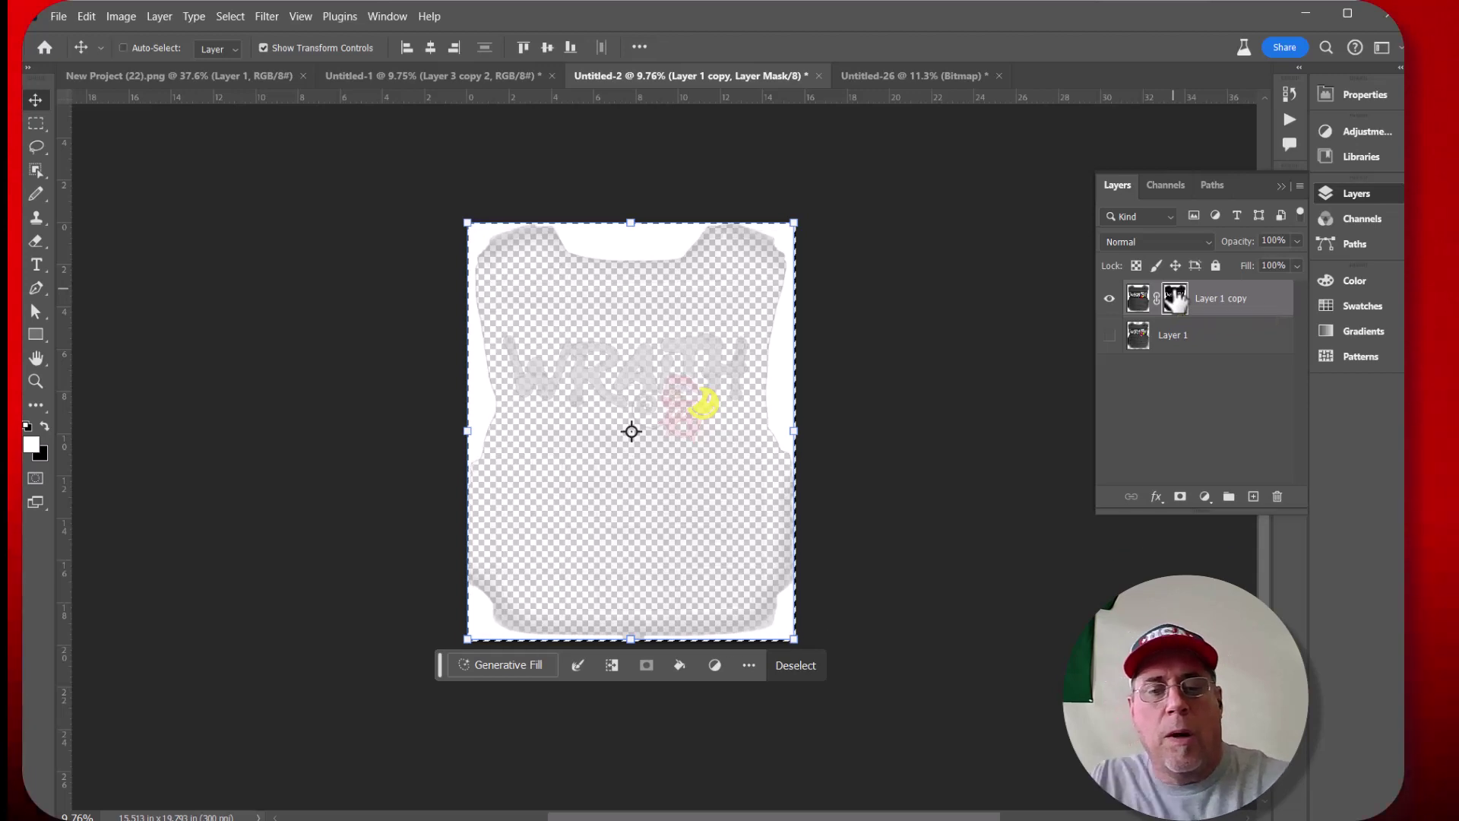
pyautogui.hotkey('ctrl', 'i')
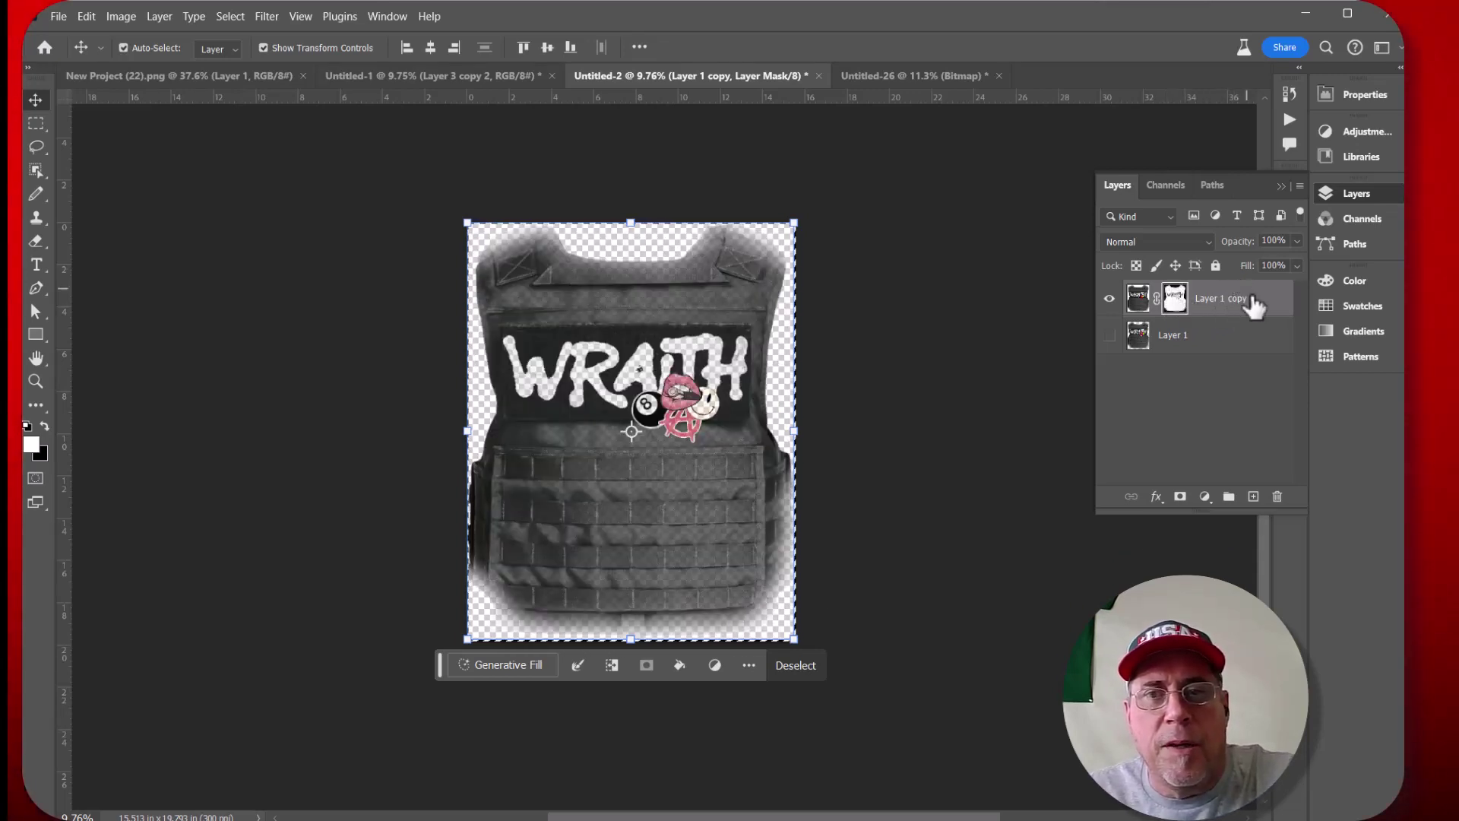
# Add Layer 2 beneath Layer 1 copy and fill it with white (ffffff)
pyautogui.click(1253, 497)
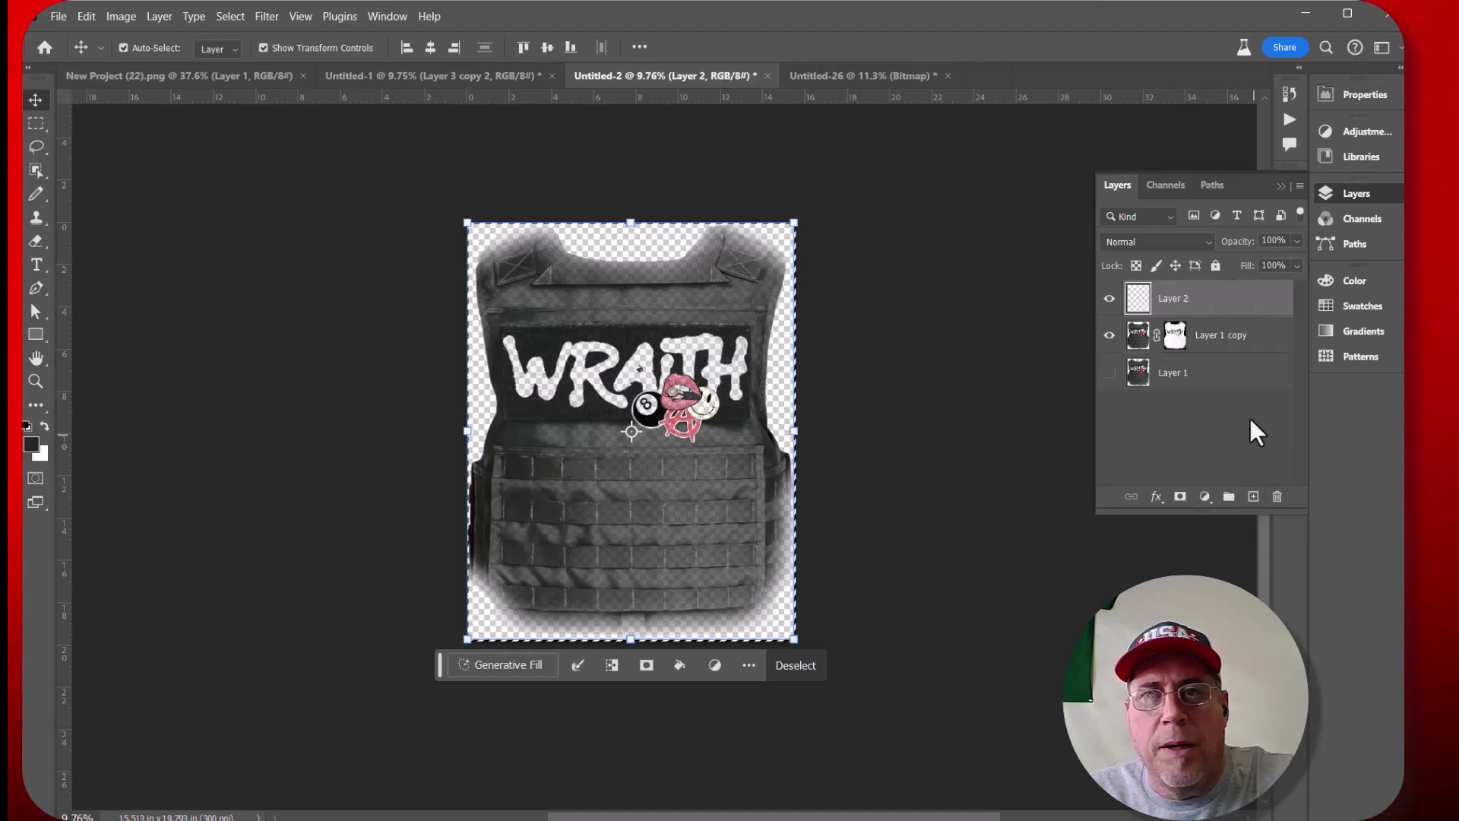
pyautogui.moveTo(1213, 303); pyautogui.dragTo(1213, 347)
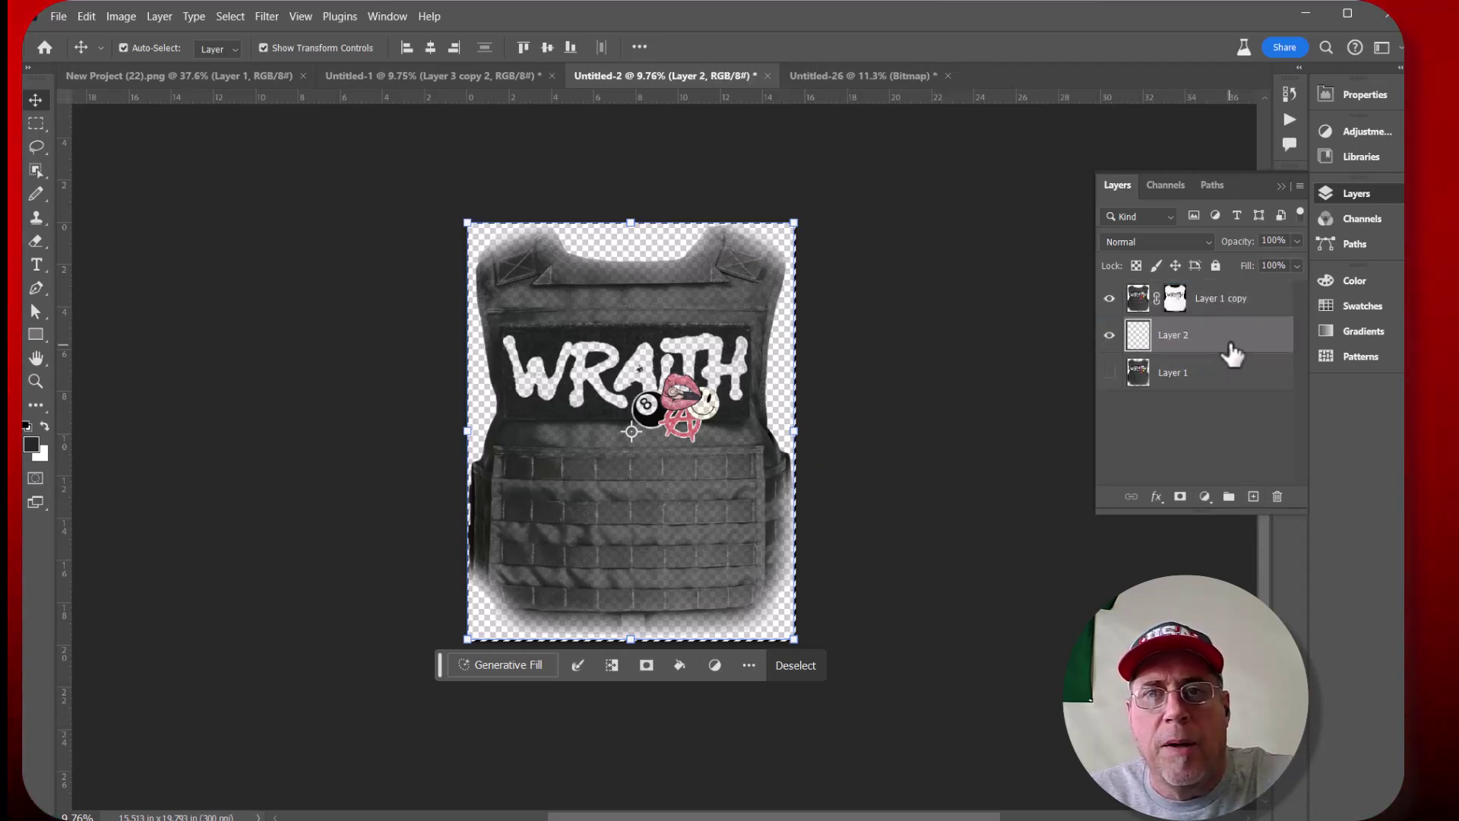
pyautogui.click(87, 16)
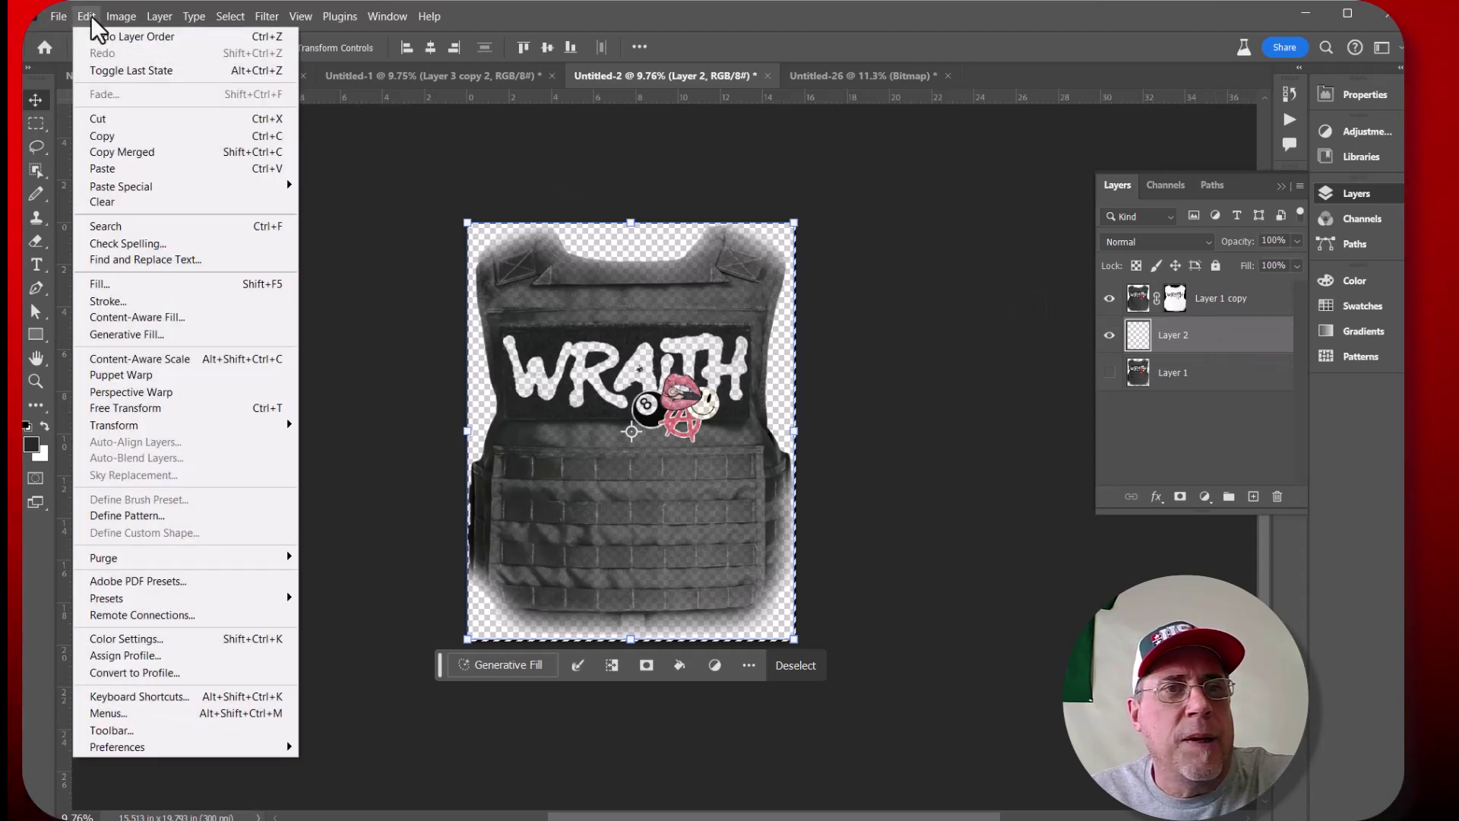
pyautogui.click(97, 282)
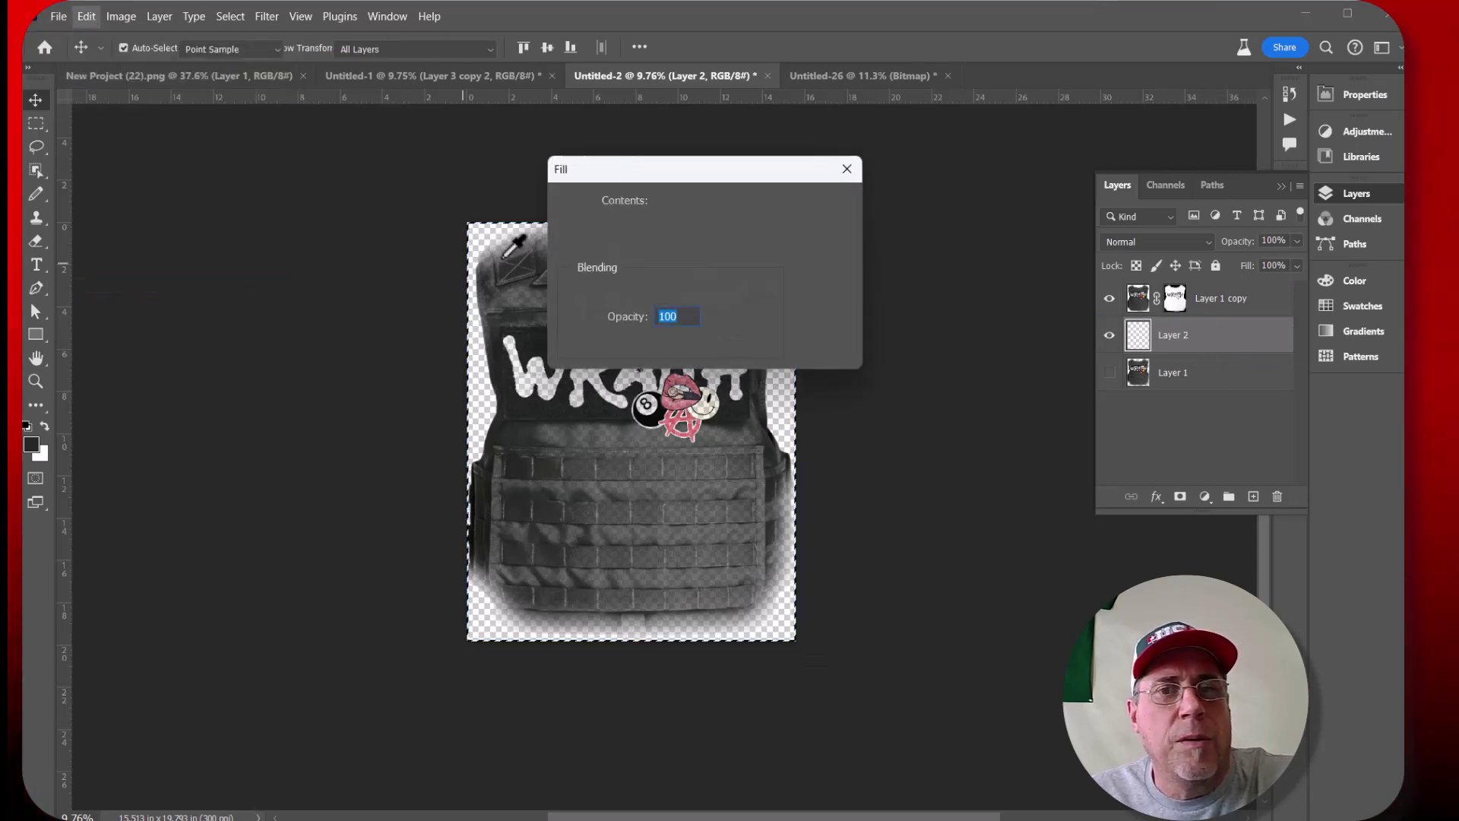
pyautogui.click(774, 202)
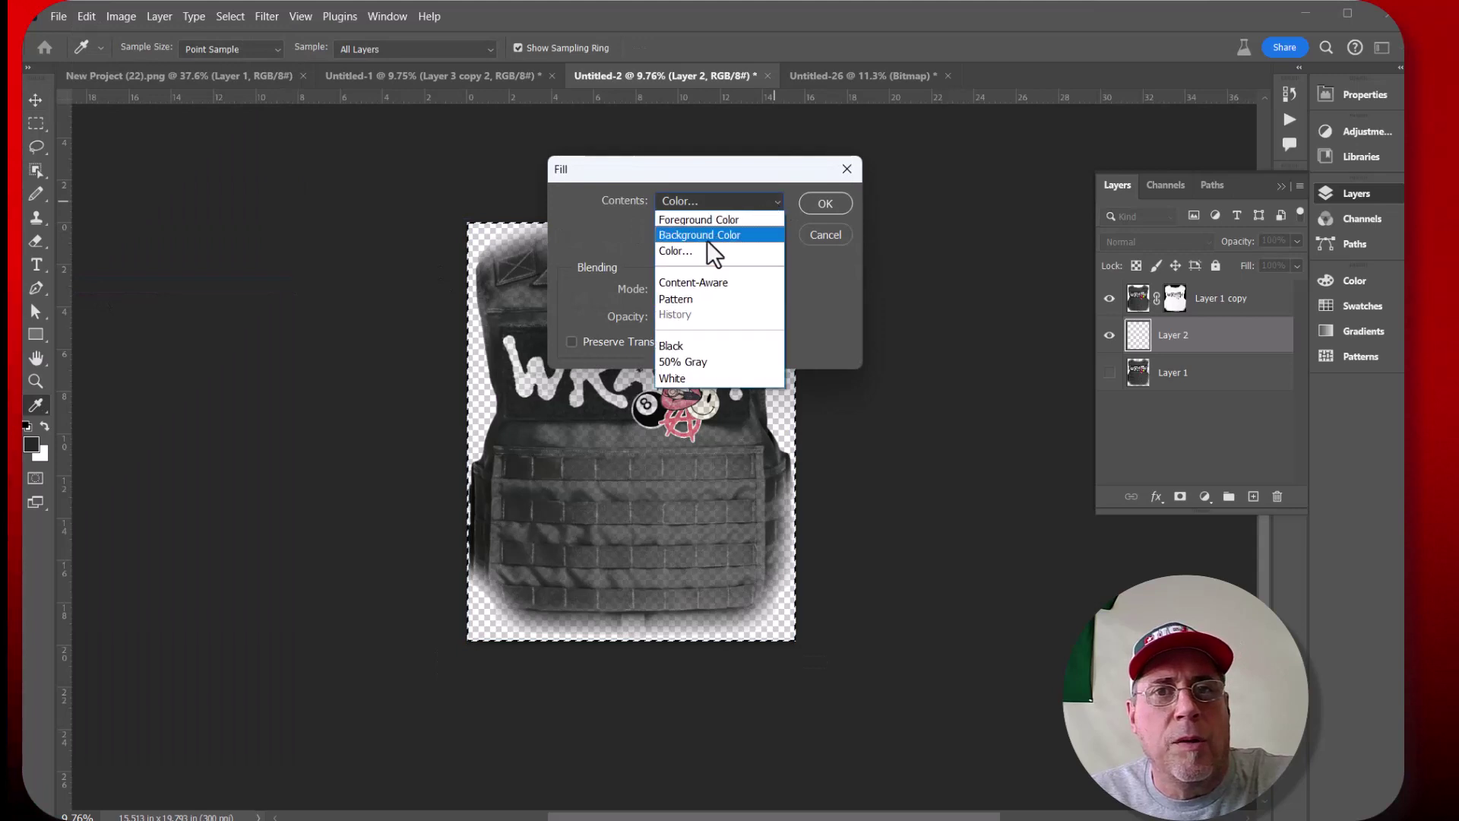
pyautogui.click(688, 251)
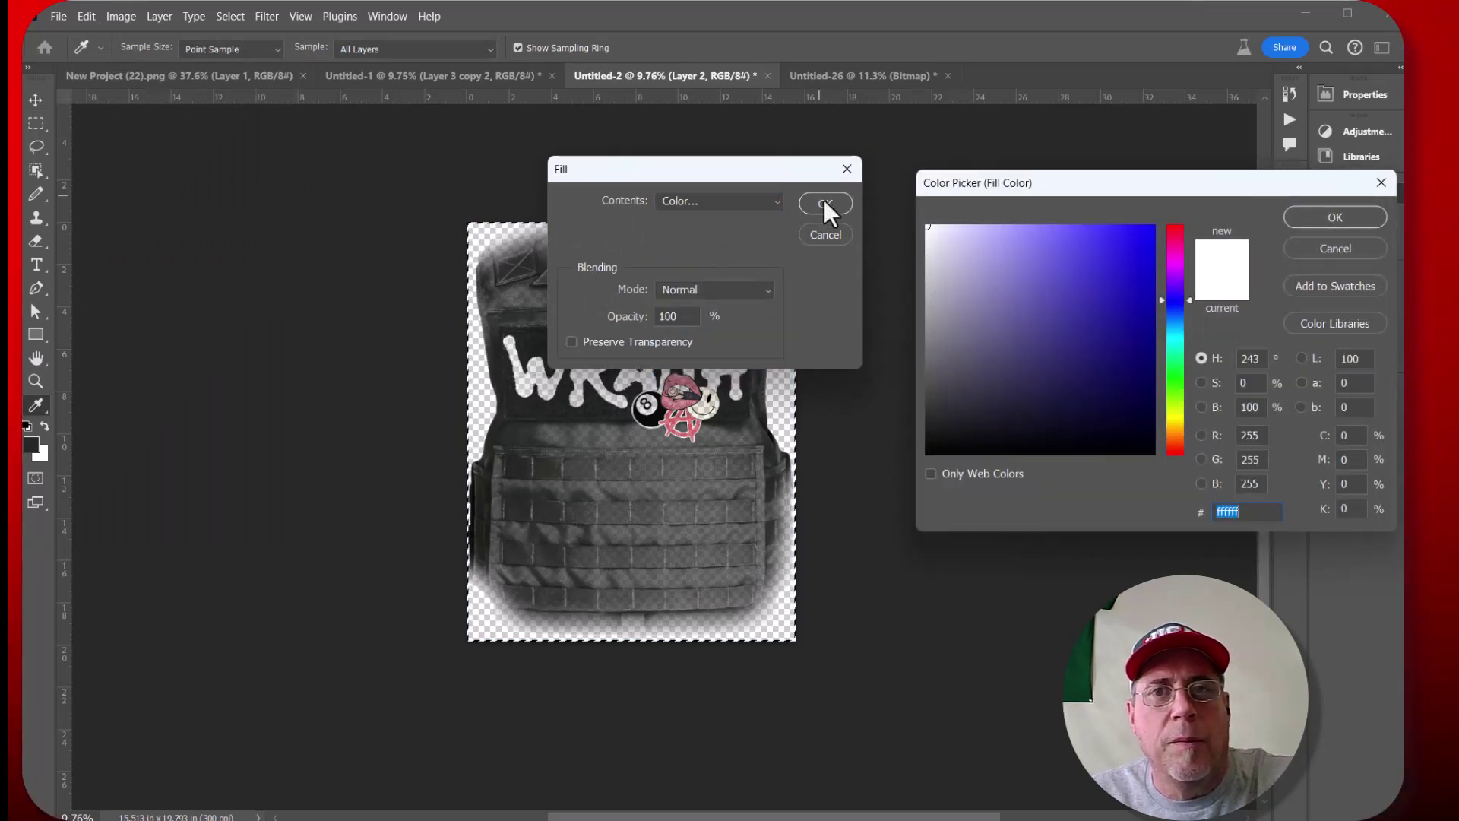
pyautogui.click(1334, 218)
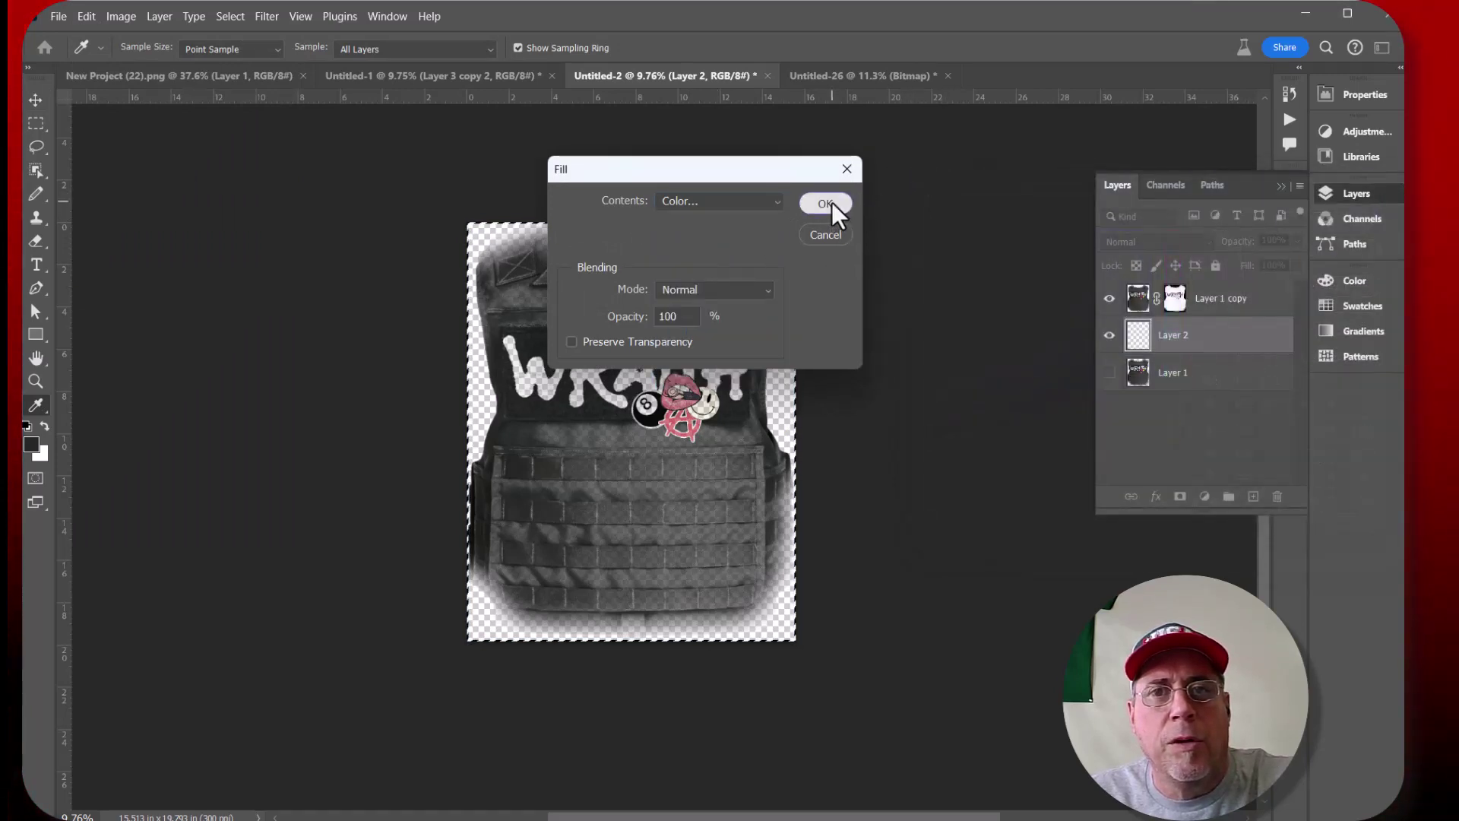
pyautogui.click(825, 203)
pyautogui.press('v')
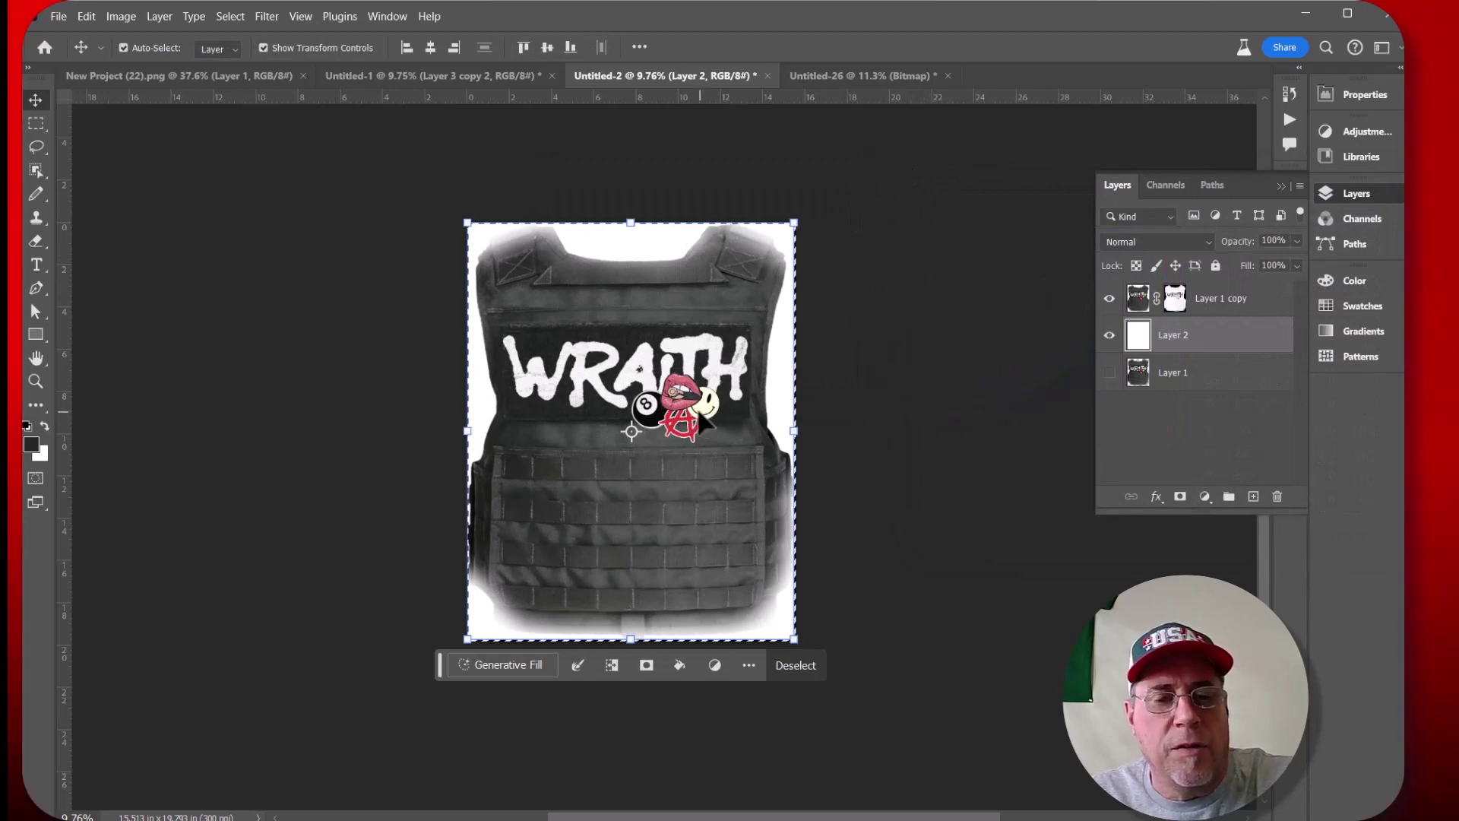
pyautogui.scroll(5, 697, 411)
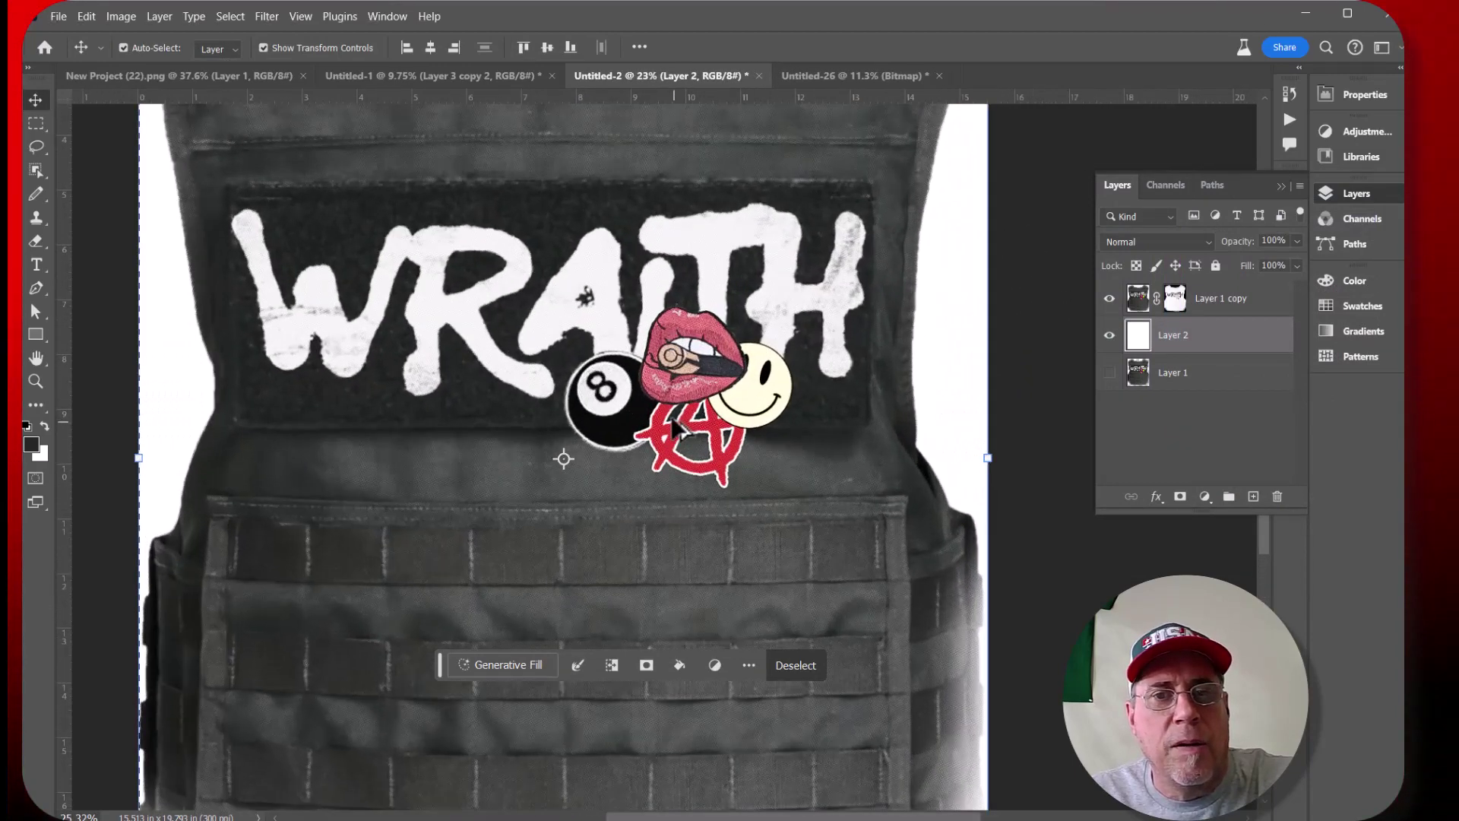
pyautogui.scroll(4, 674, 429)
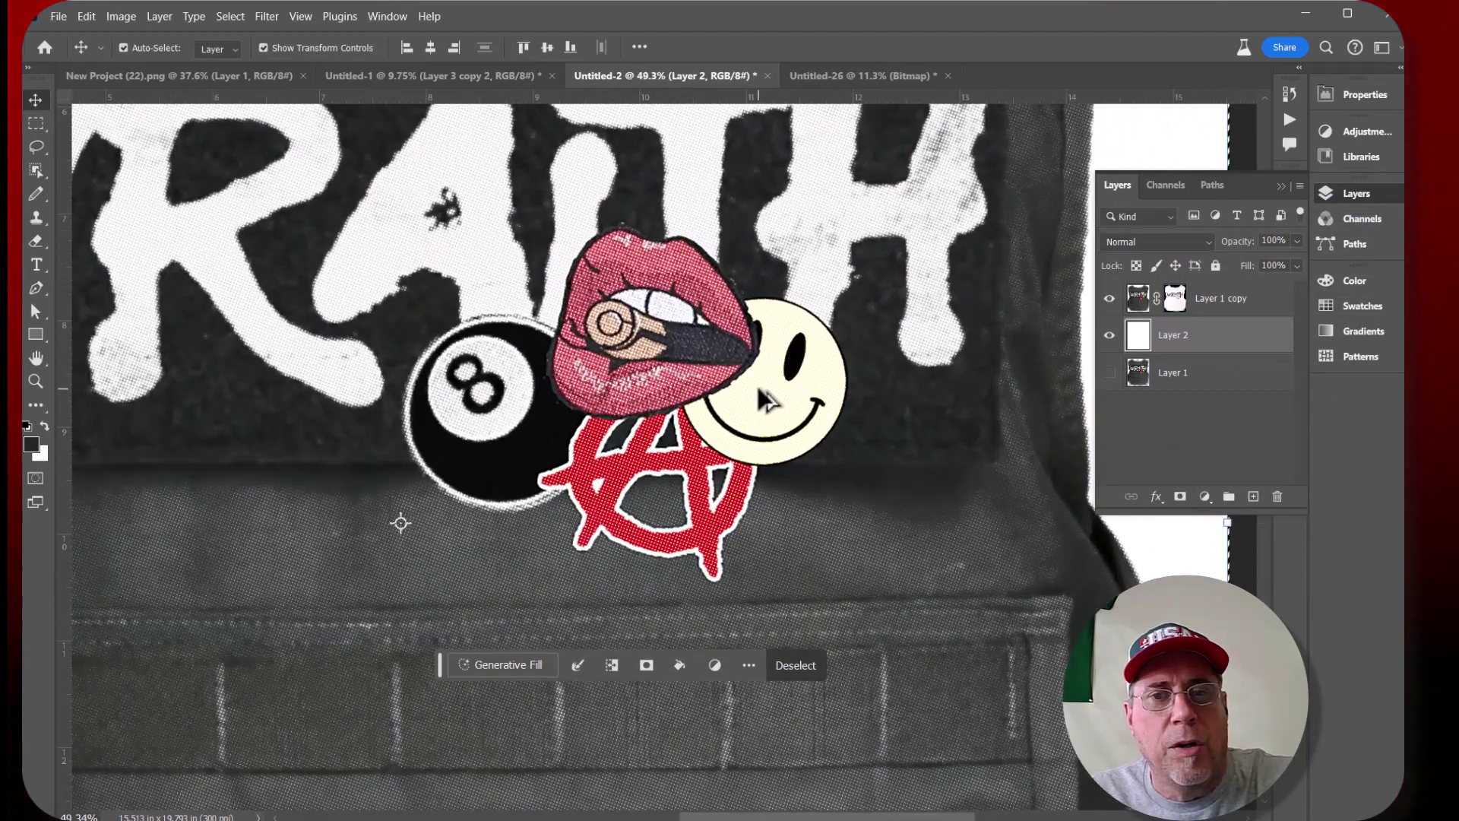
pyautogui.scroll(2, 779, 394)
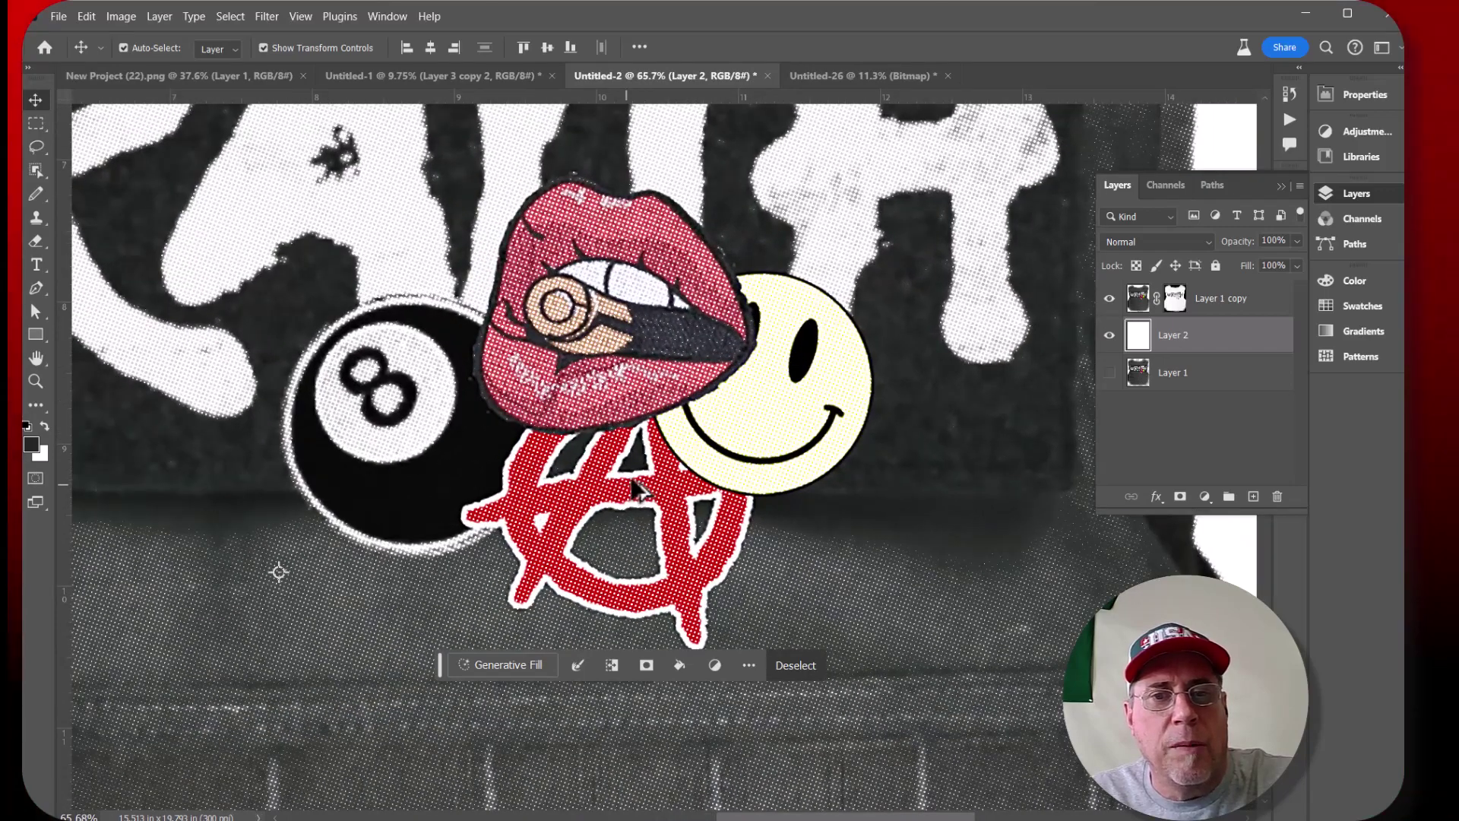
pyautogui.scroll(-3, 714, 422)
pyautogui.scroll(-4, 711, 422)
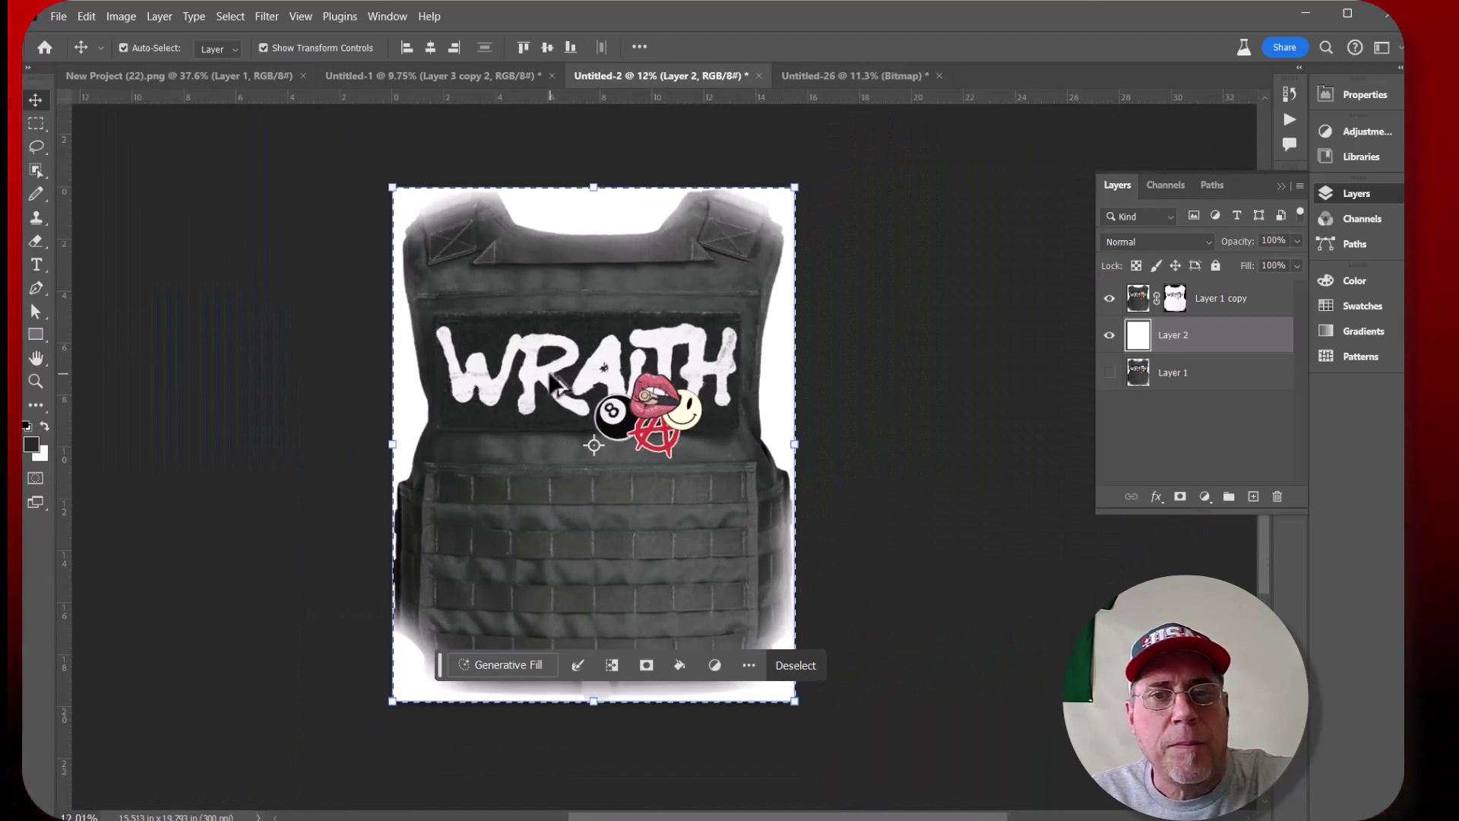
pyautogui.scroll(1, 559, 388)
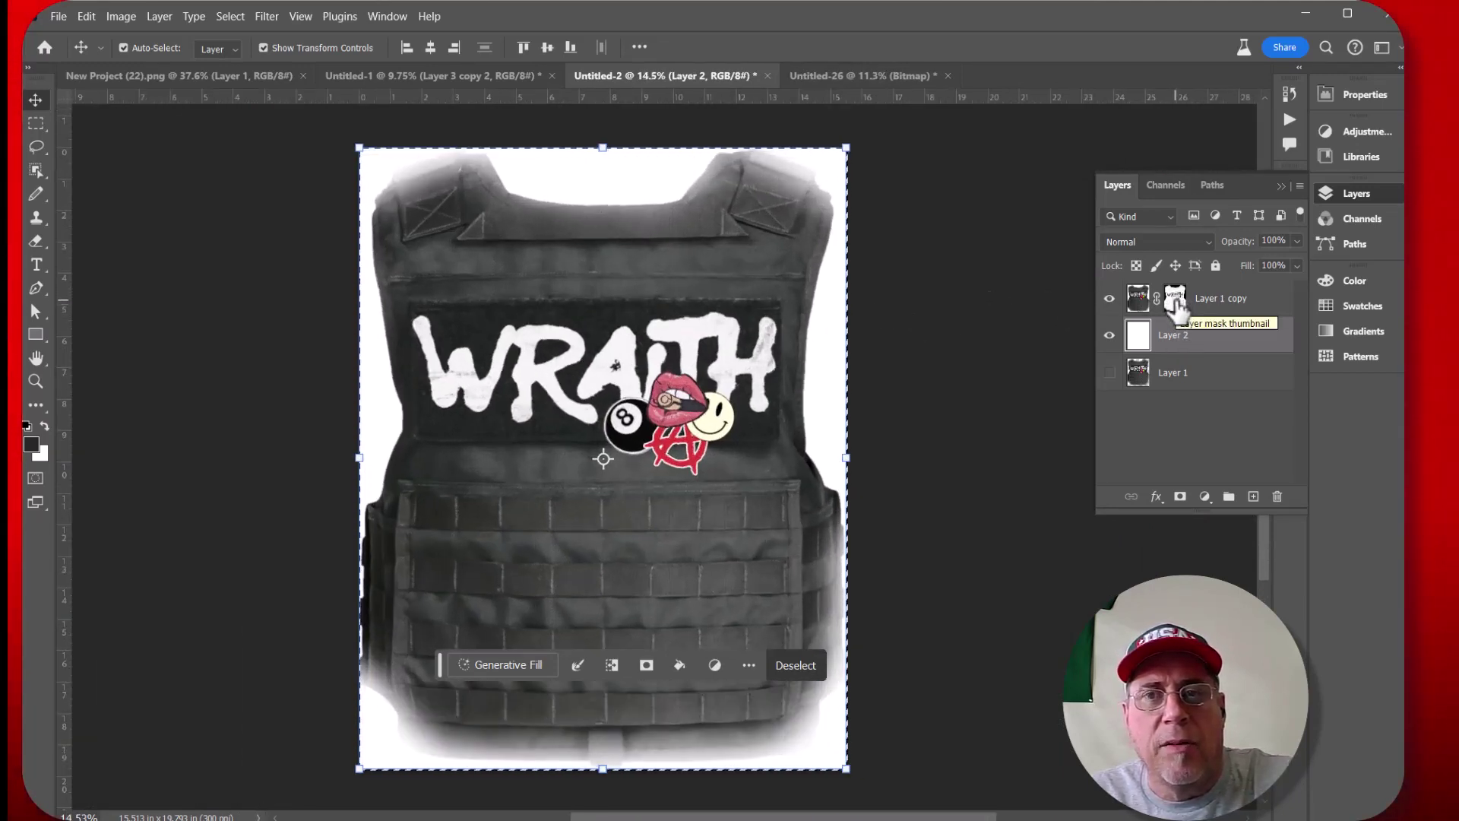
pyautogui.click(1176, 300)
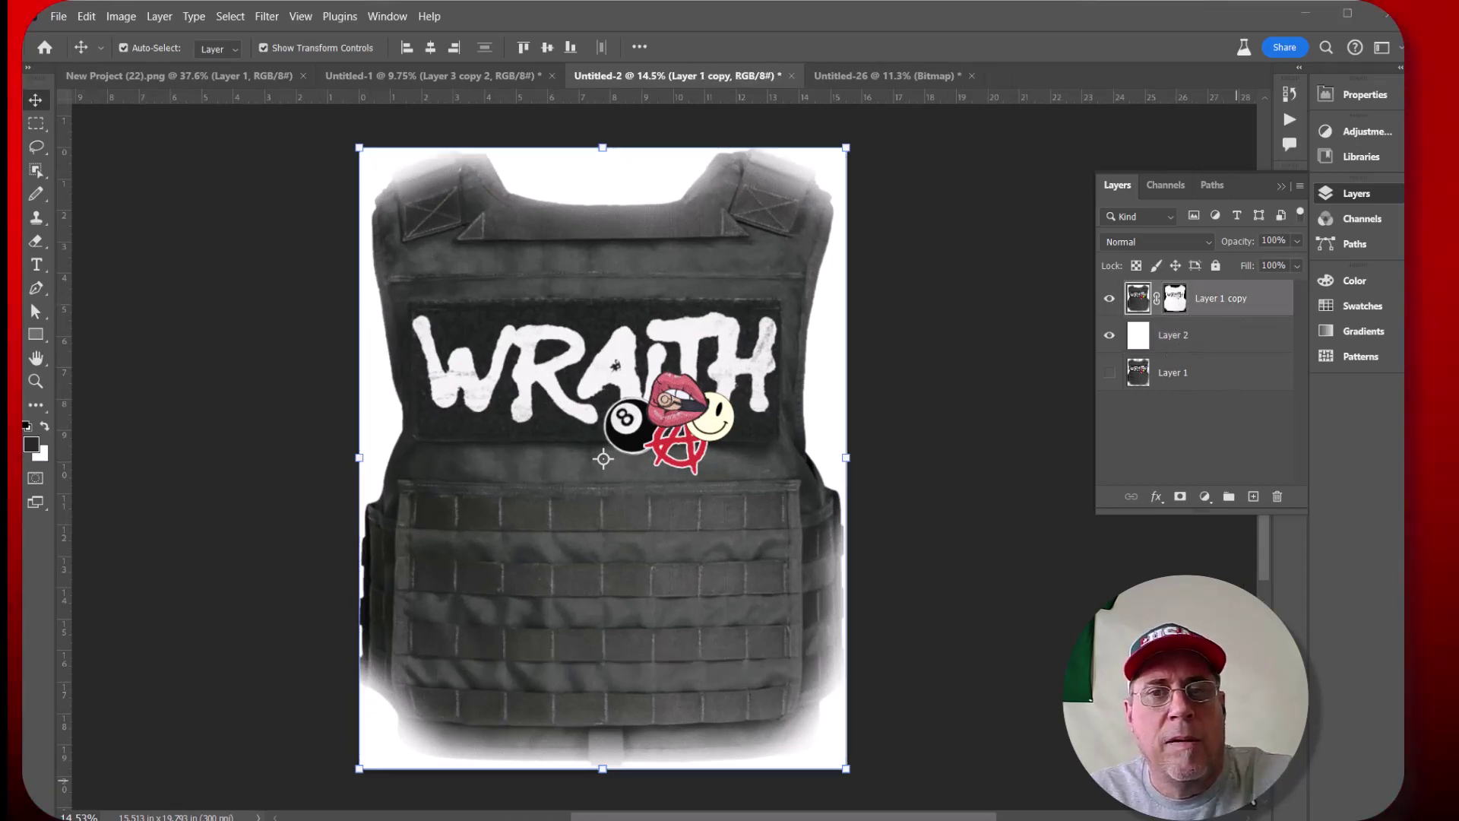
# Show Layer 1 copy's mask on its own and zoom in on the smiley sticker
pyautogui.keyDown('ctrl'); pyautogui.click(1175, 302); pyautogui.keyUp('ctrl')
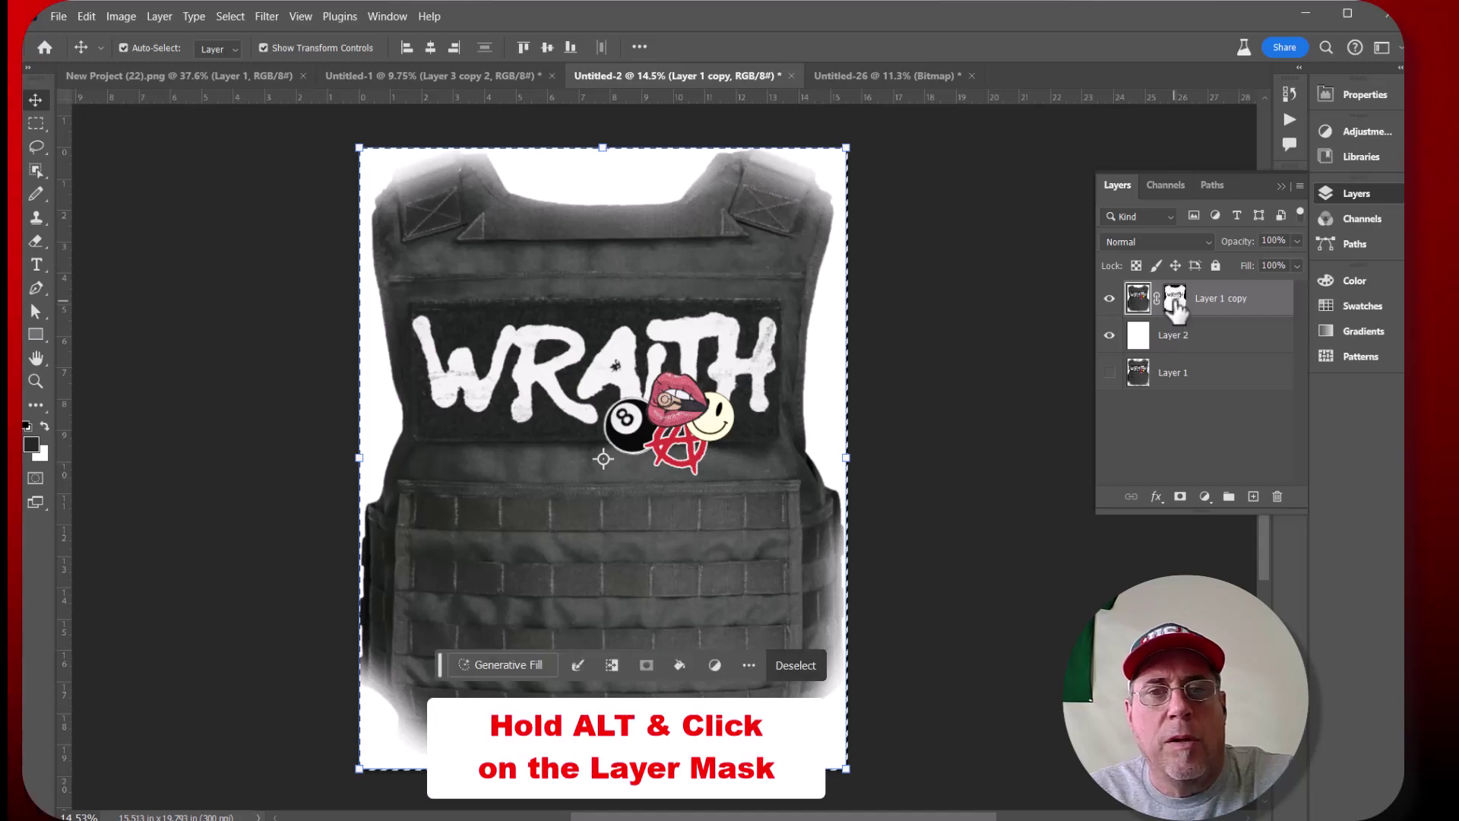
pyautogui.keyDown('alt'); pyautogui.click(1175, 303); pyautogui.keyUp('alt')
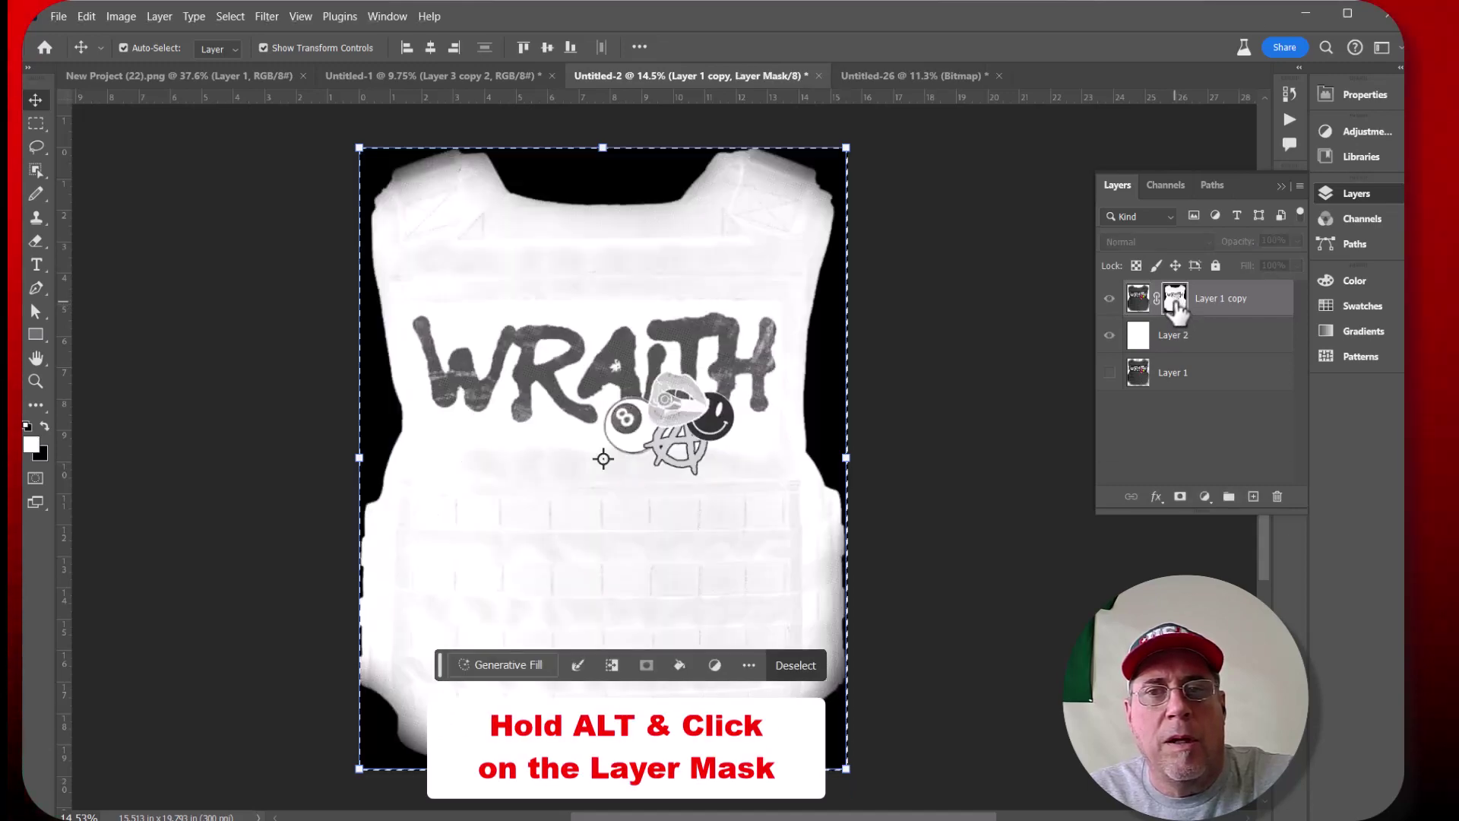
pyautogui.scroll(10, 775, 413)
pyautogui.scroll(6, 705, 411)
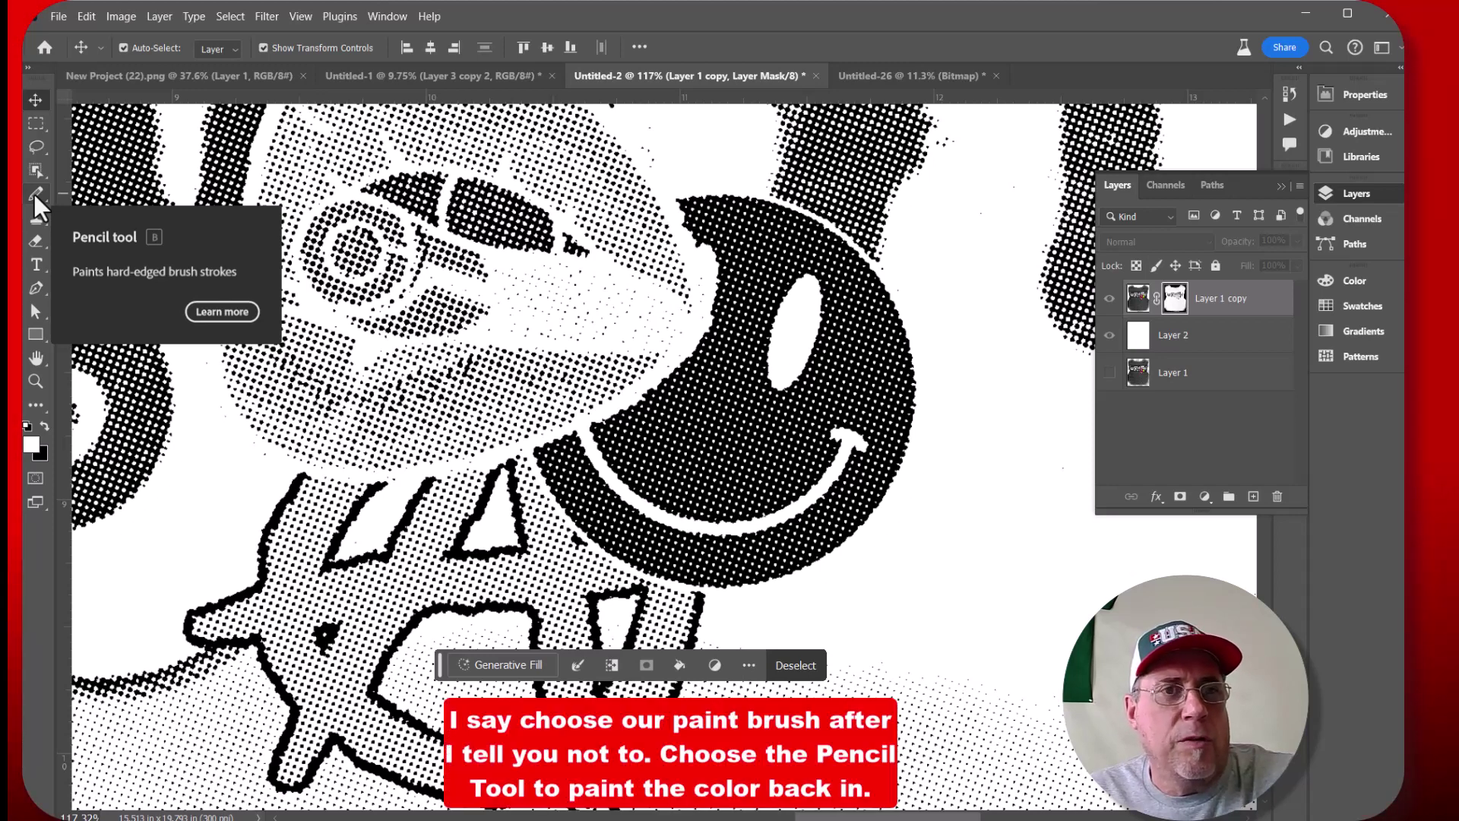
# With a size-50 Pencil, paint white over the smiley's mask area, including its left end and upper edge
pyautogui.click(35, 195)
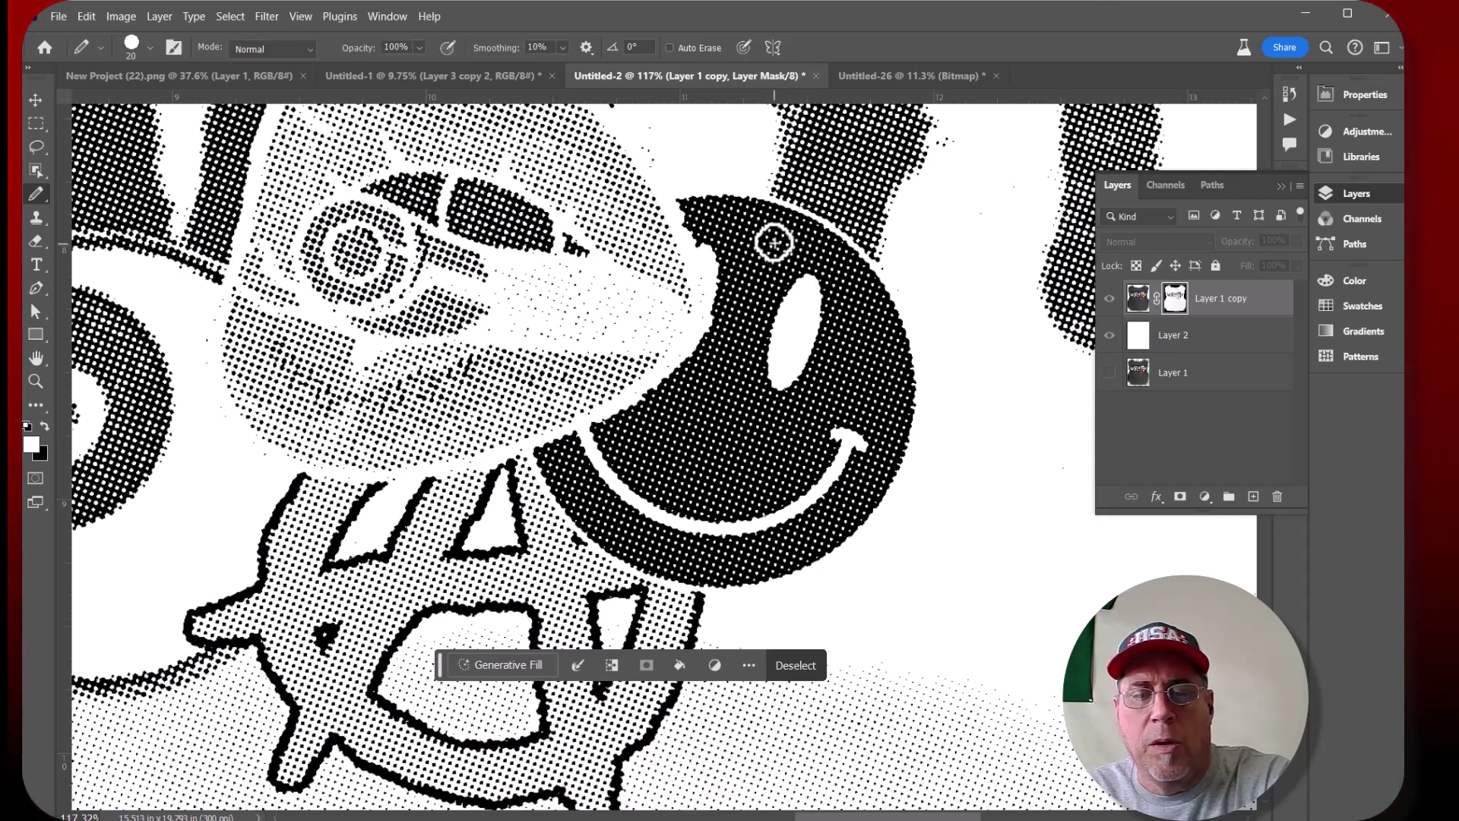
pyautogui.press(']')
pyautogui.moveTo(830, 256)
pyautogui.mouseDown()
pyautogui.moveTo(899, 325)
pyautogui.moveTo(909, 367)
pyautogui.moveTo(822, 275)
pyautogui.moveTo(769, 340)
pyautogui.moveTo(776, 400)
pyautogui.moveTo(832, 313)
pyautogui.moveTo(847, 384)
pyautogui.moveTo(856, 335)
pyautogui.moveTo(908, 410)
pyautogui.moveTo(851, 408)
pyautogui.moveTo(897, 460)
pyautogui.moveTo(837, 449)
pyautogui.moveTo(877, 516)
pyautogui.moveTo(893, 493)
pyautogui.moveTo(847, 538)
pyautogui.mouseUp()
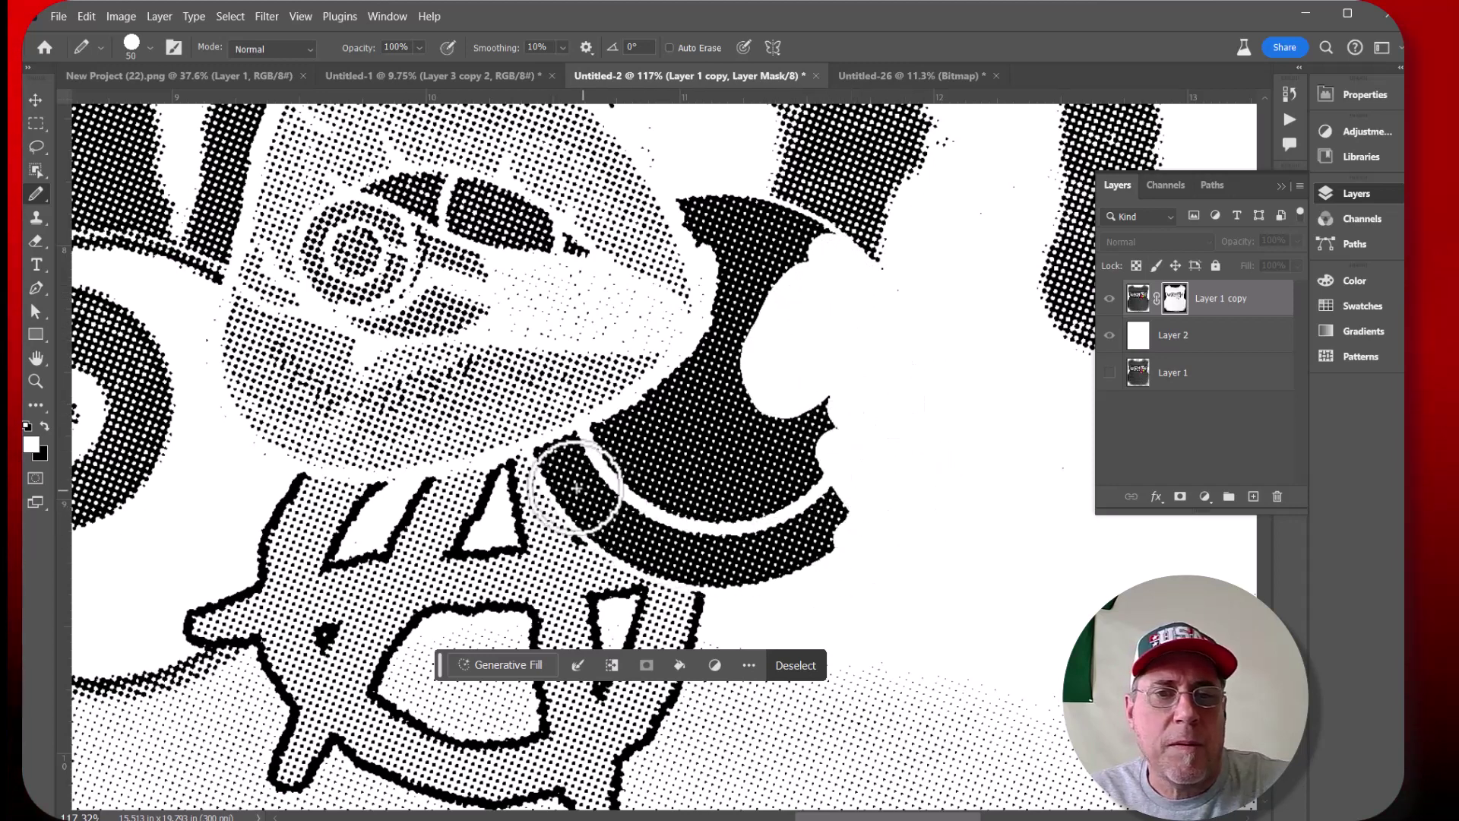
pyautogui.moveTo(573, 492)
pyautogui.mouseDown()
pyautogui.moveTo(618, 538)
pyautogui.moveTo(726, 582)
pyautogui.moveTo(832, 555)
pyautogui.moveTo(844, 506)
pyautogui.moveTo(663, 547)
pyautogui.moveTo(555, 453)
pyautogui.moveTo(615, 487)
pyautogui.moveTo(695, 440)
pyautogui.mouseUp()
pyautogui.moveTo(727, 163)
pyautogui.mouseDown()
pyautogui.moveTo(684, 205)
pyautogui.moveTo(825, 237)
pyautogui.moveTo(759, 245)
pyautogui.moveTo(714, 224)
pyautogui.moveTo(772, 299)
pyautogui.moveTo(743, 277)
pyautogui.moveTo(723, 326)
pyautogui.moveTo(768, 313)
pyautogui.moveTo(635, 386)
pyautogui.moveTo(664, 398)
pyautogui.moveTo(611, 435)
pyautogui.moveTo(716, 514)
pyautogui.moveTo(841, 504)
pyautogui.moveTo(831, 398)
pyautogui.moveTo(730, 365)
pyautogui.moveTo(679, 440)
pyautogui.moveTo(651, 430)
pyautogui.moveTo(710, 489)
pyautogui.moveTo(813, 484)
pyautogui.moveTo(817, 433)
pyautogui.moveTo(743, 398)
pyautogui.moveTo(706, 440)
pyautogui.moveTo(803, 454)
pyautogui.mouseUp()
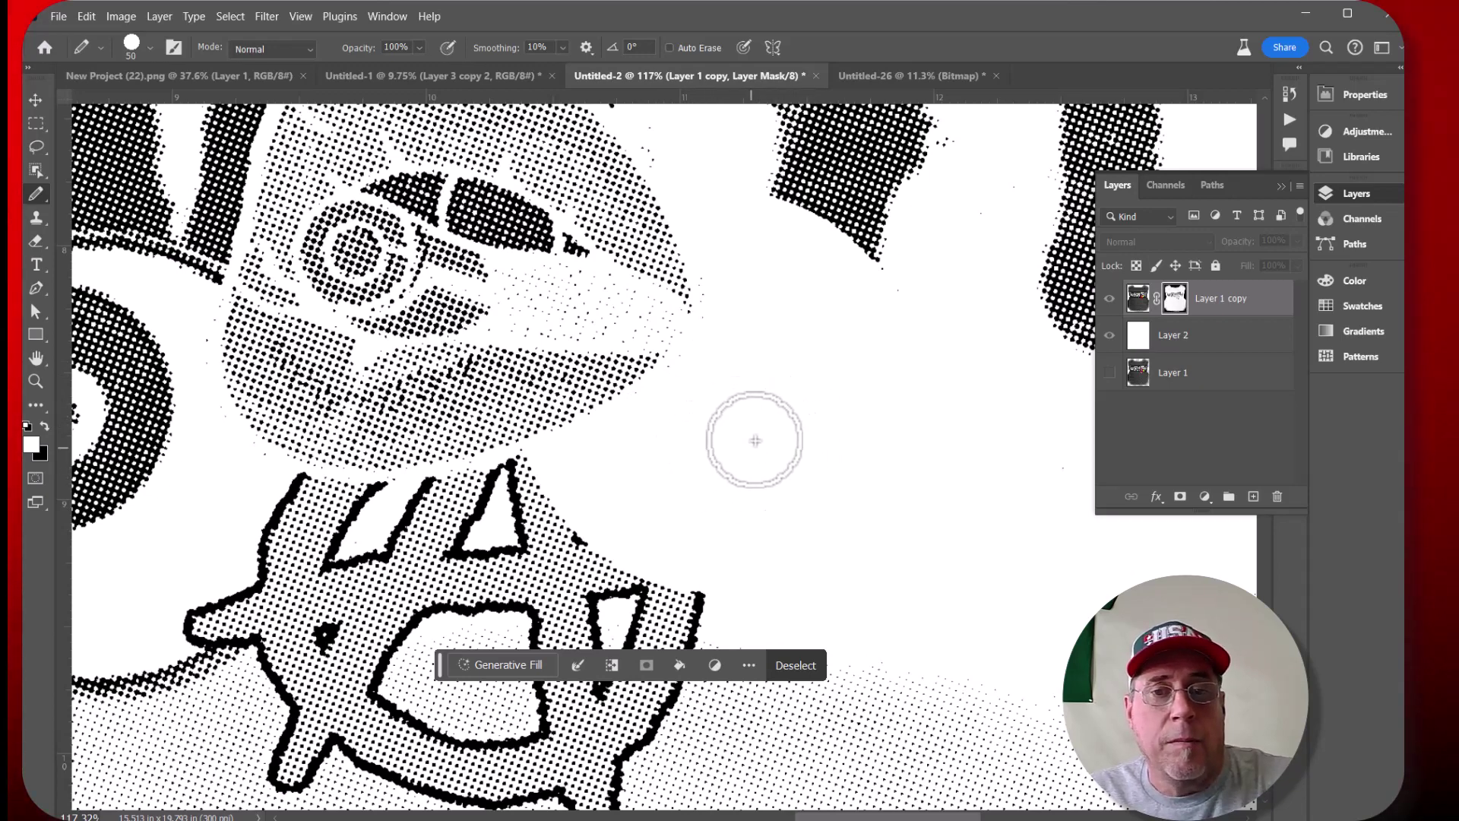
# Leave mask view and inspect the vest, checking the smiley sticker now shows solid yellow
pyautogui.scroll(-10, 756, 357)
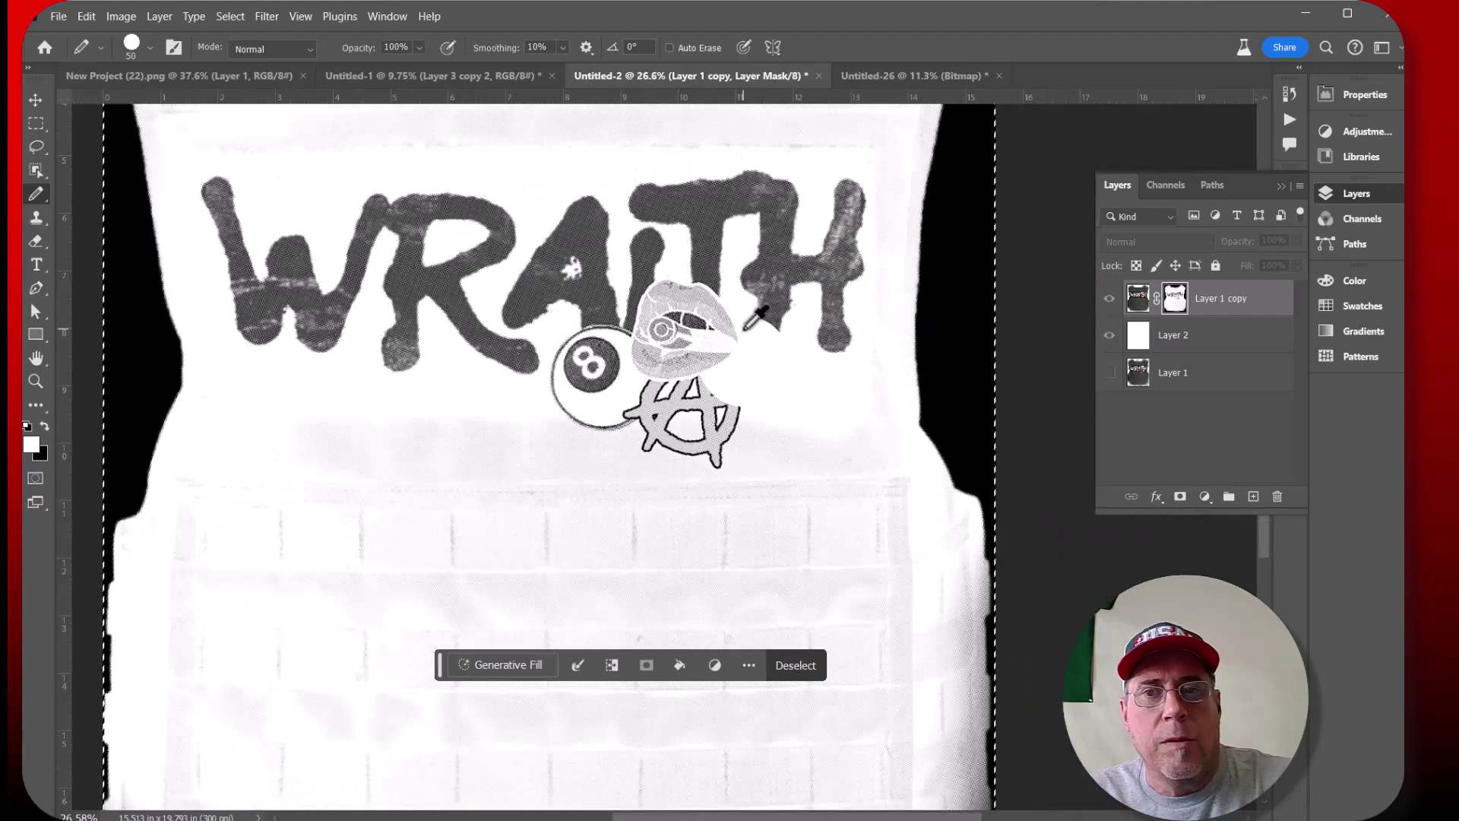
pyautogui.scroll(-2, 743, 285)
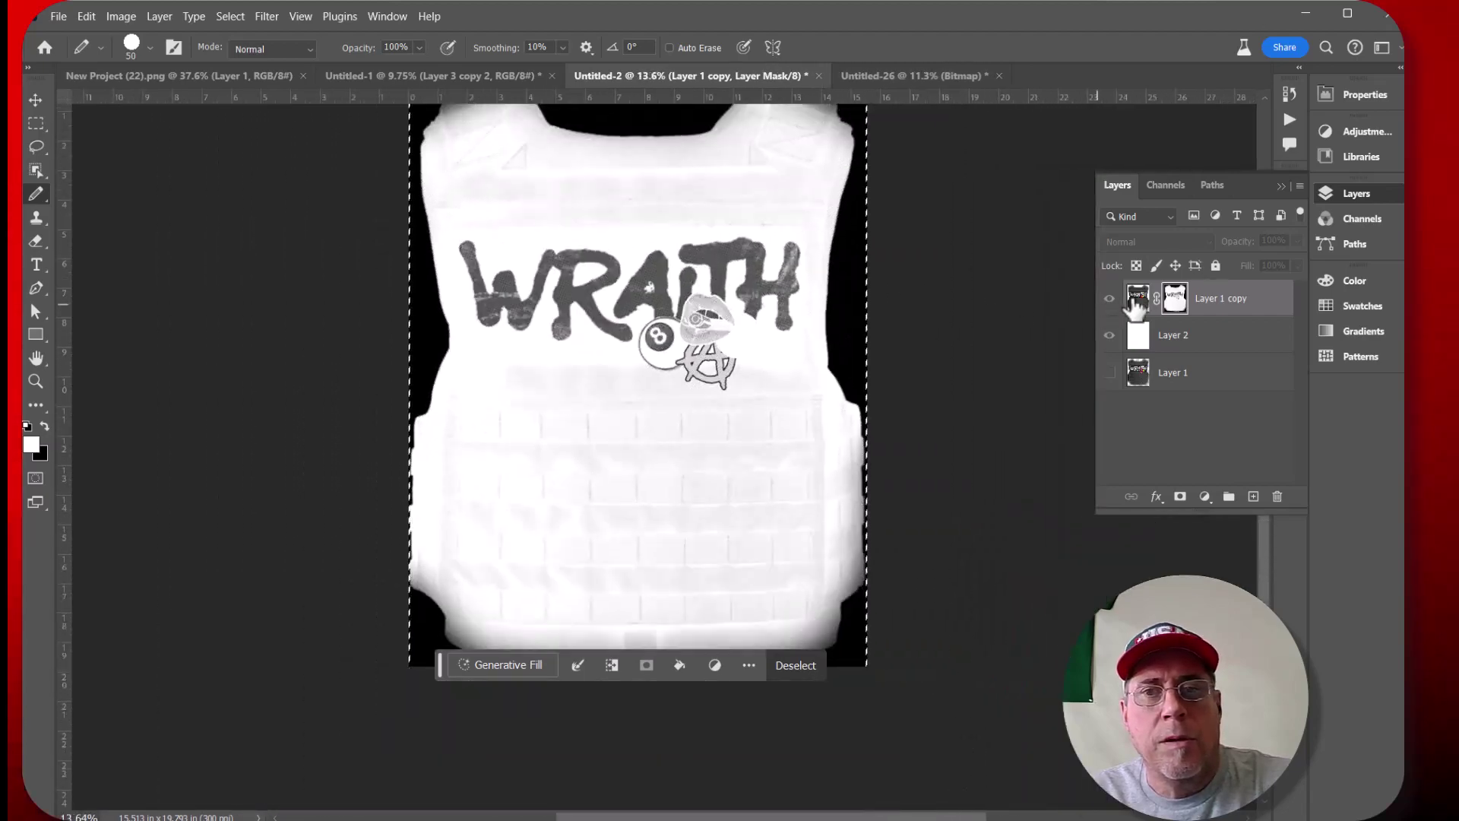
pyautogui.click(1137, 297)
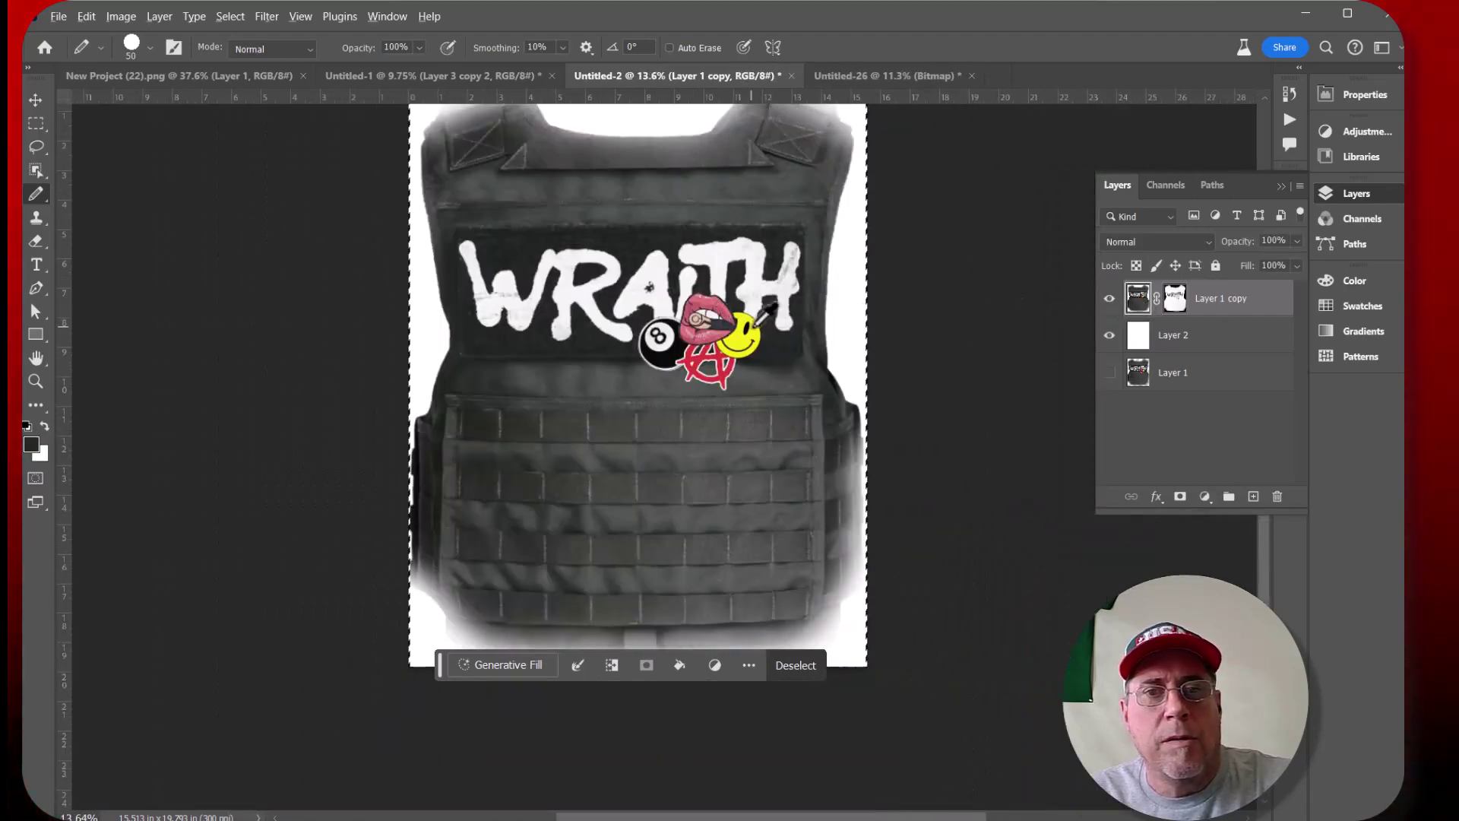
pyautogui.scroll(4, 766, 310)
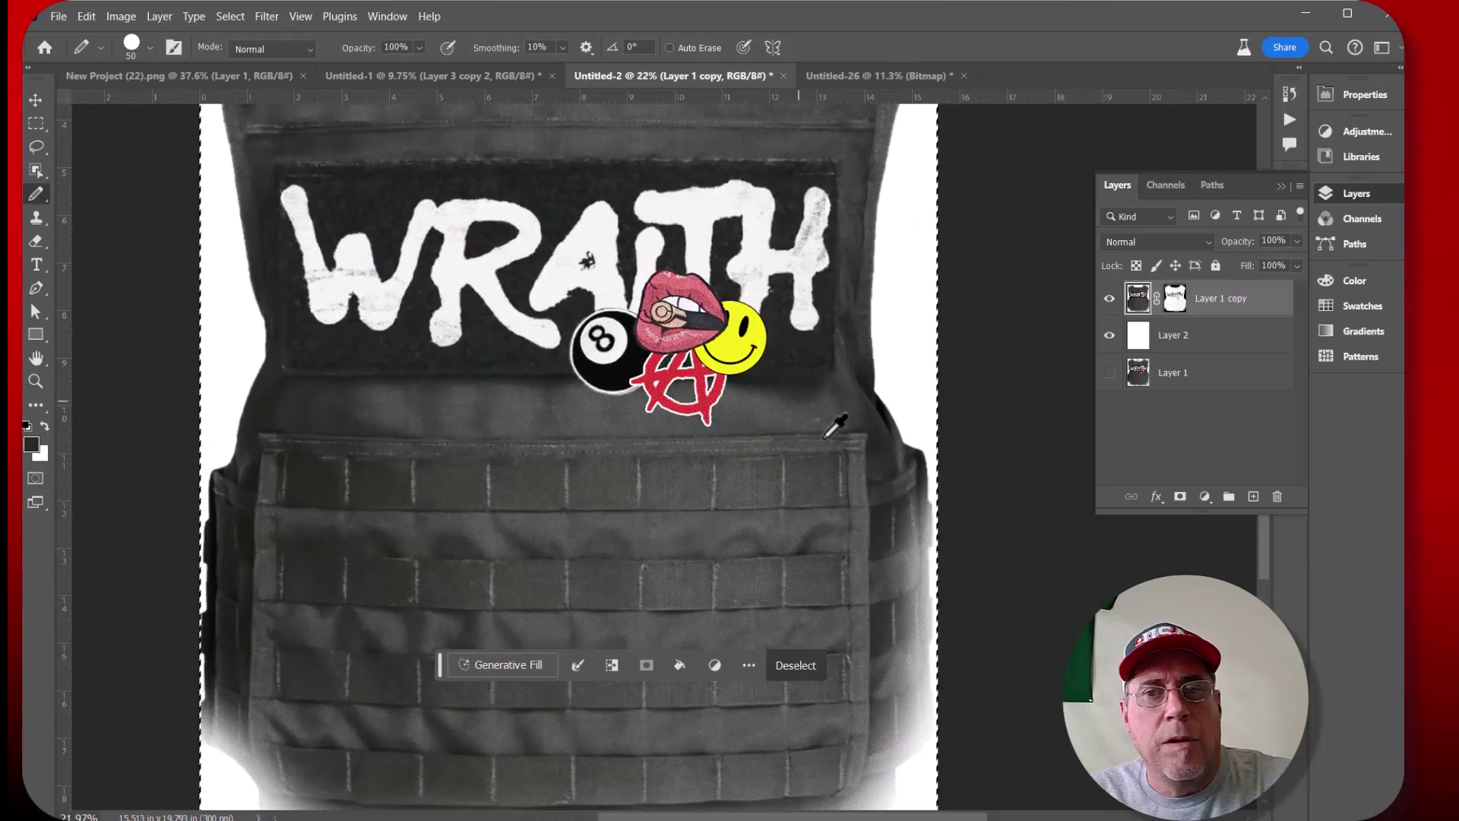
pyautogui.scroll(8, 856, 450)
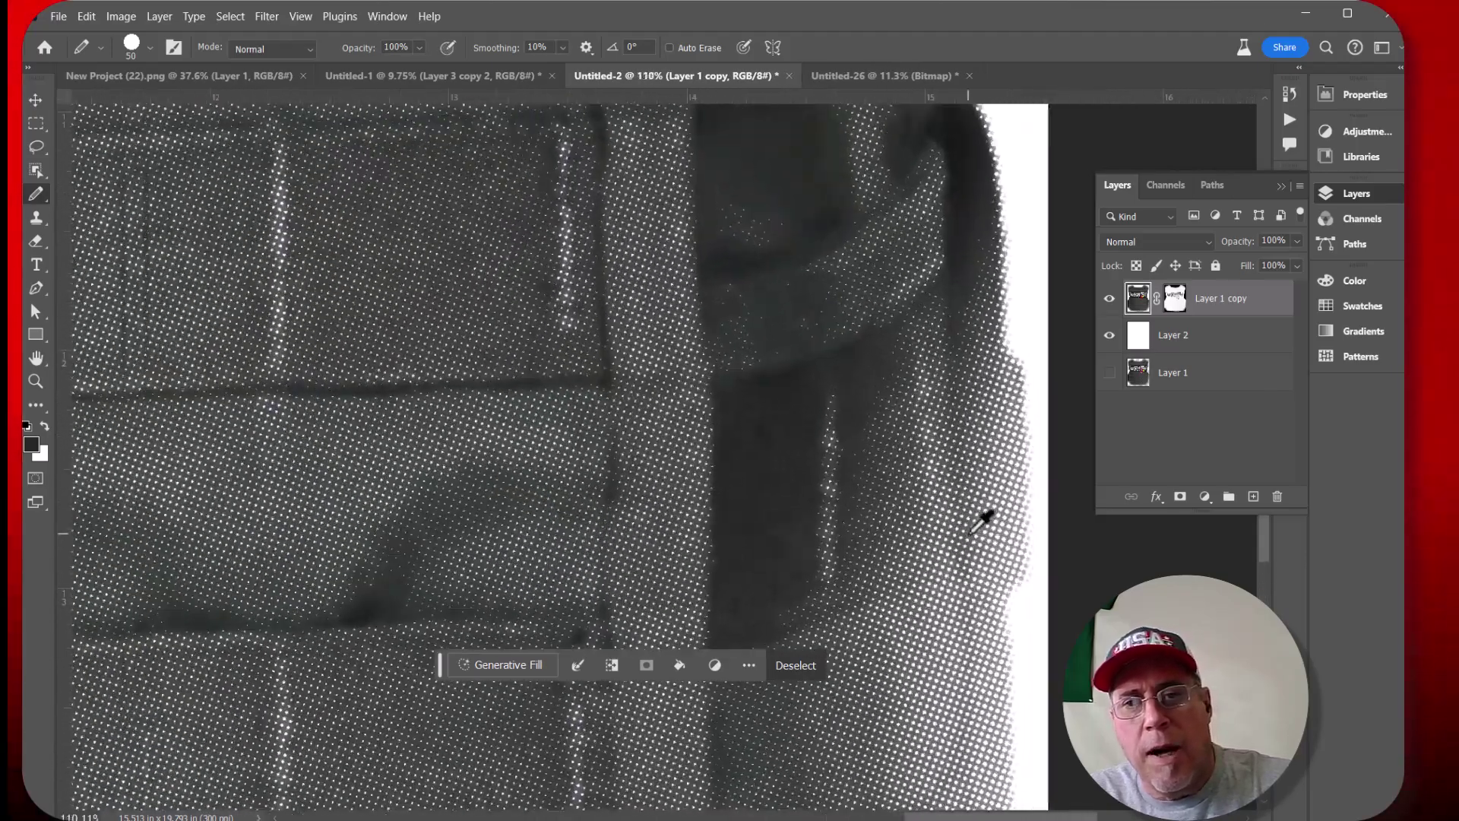
pyautogui.scroll(2, 986, 519)
pyautogui.hscroll(-6, 948, 506)
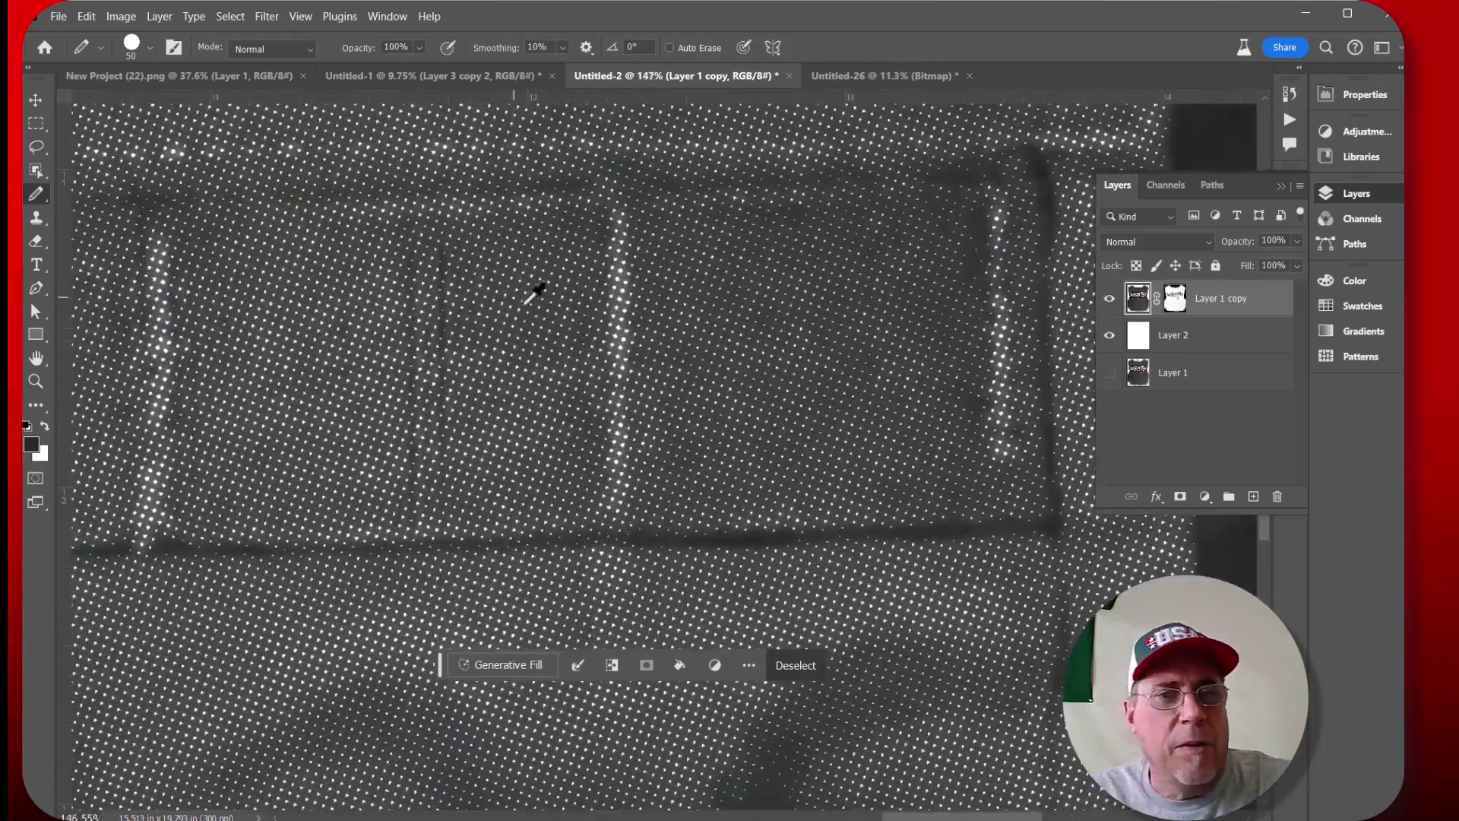
pyautogui.scroll(-8, 614, 346)
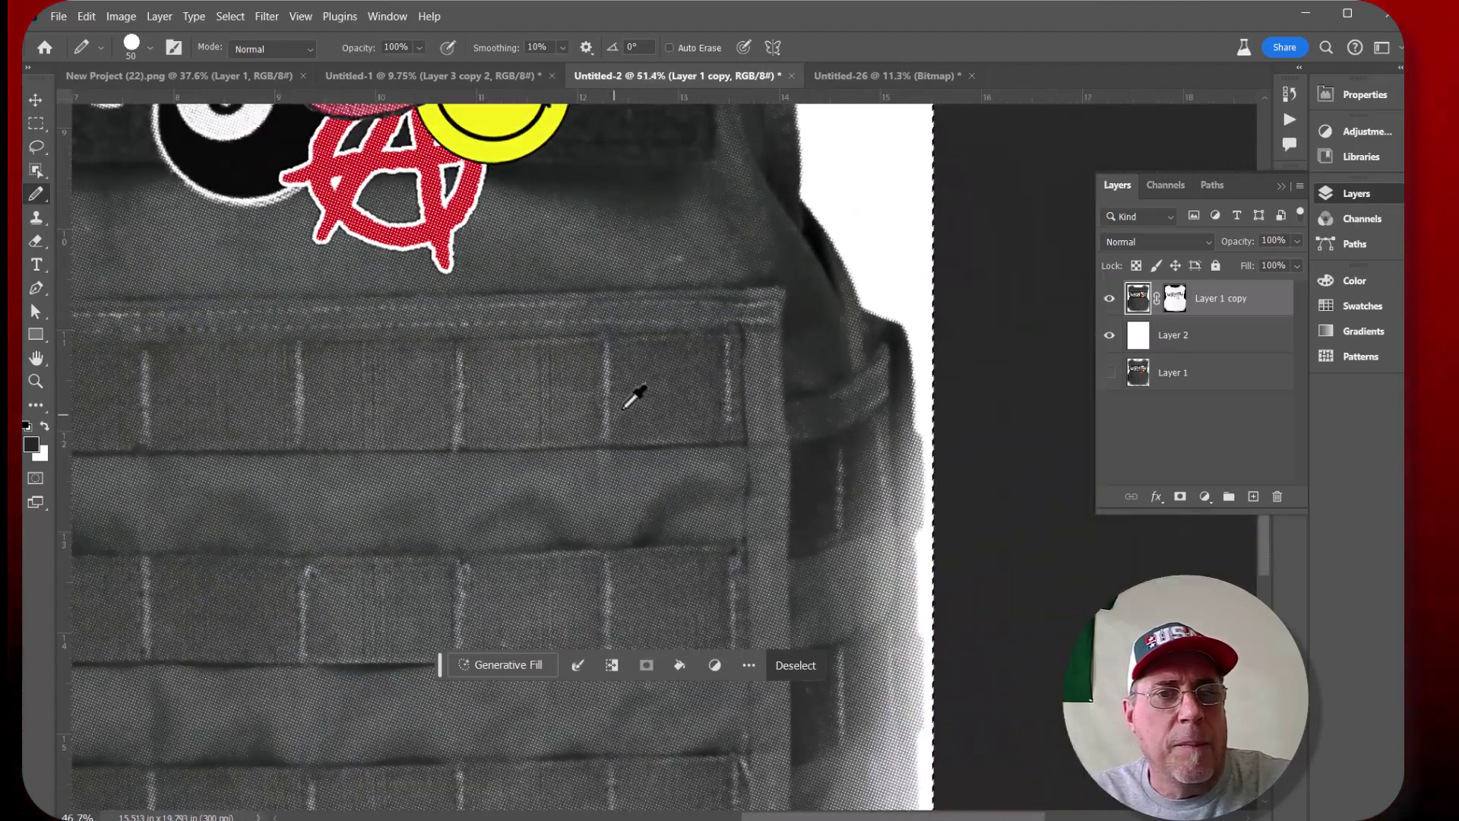
pyautogui.scroll(-2, 643, 405)
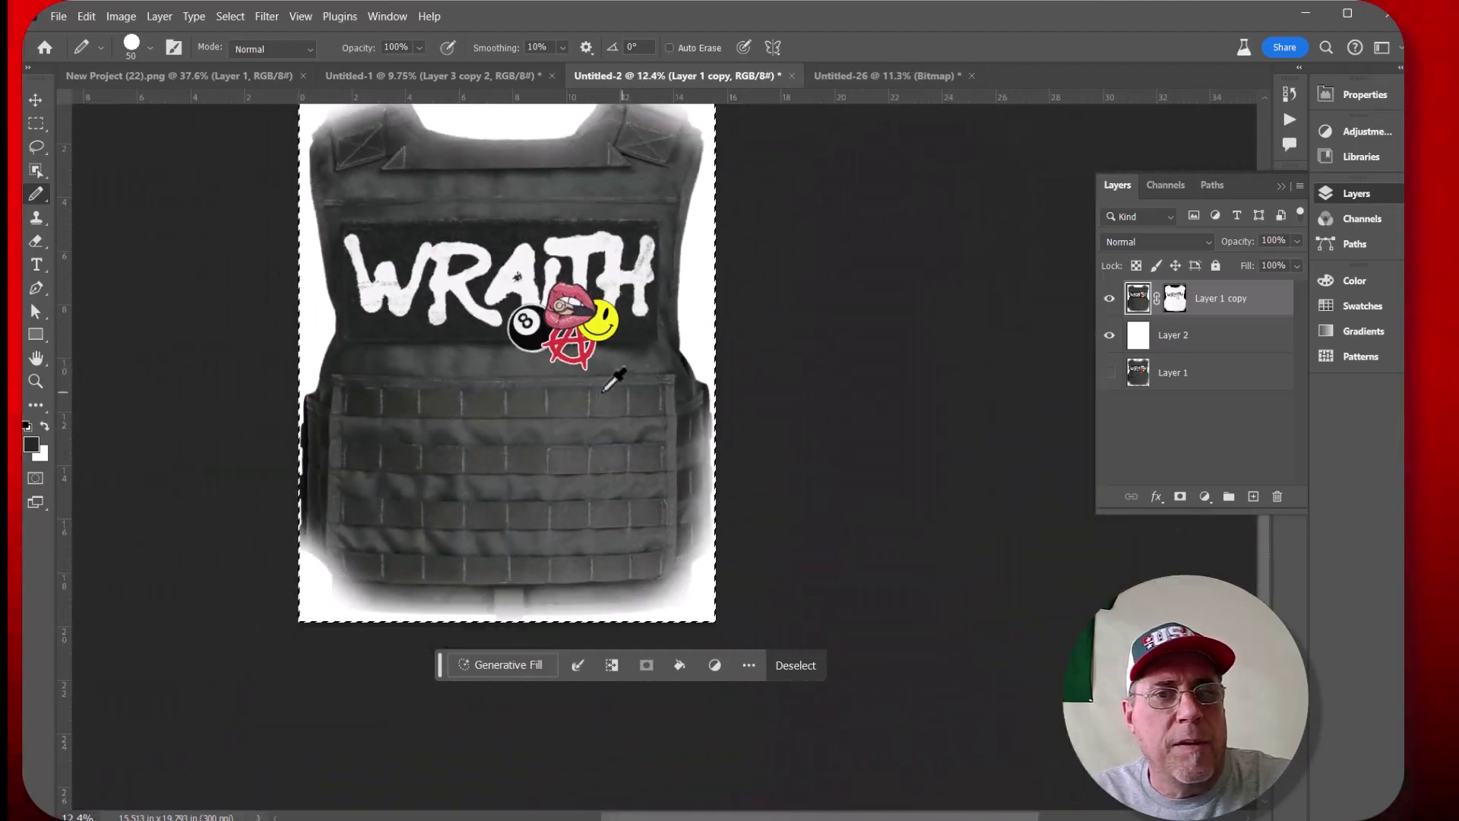
pyautogui.scroll(8, 644, 388)
pyautogui.scroll(3, 480, 372)
pyautogui.scroll(-4, 509, 358)
pyautogui.scroll(-5, 541, 363)
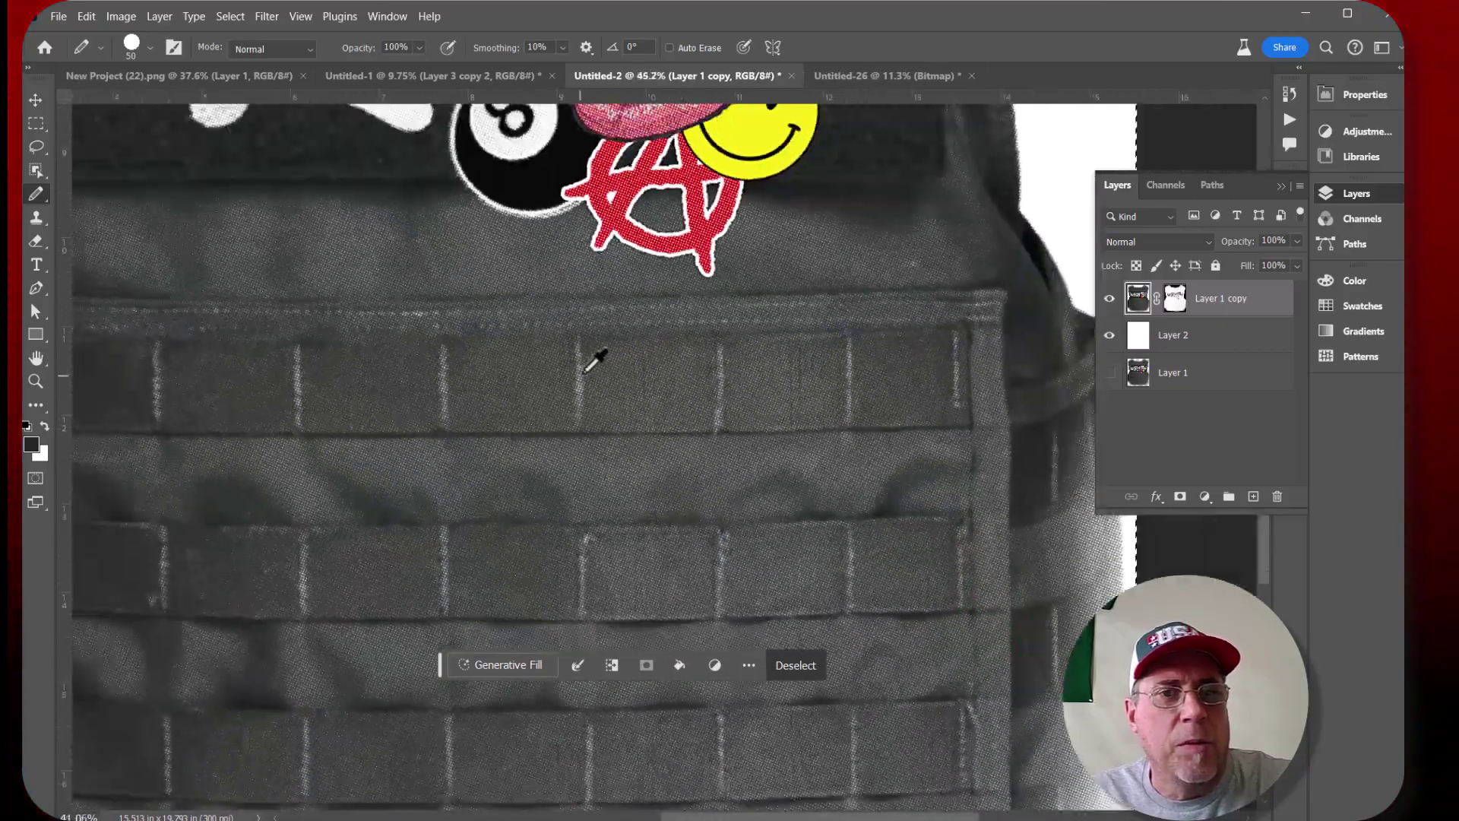
pyautogui.scroll(7, 619, 343)
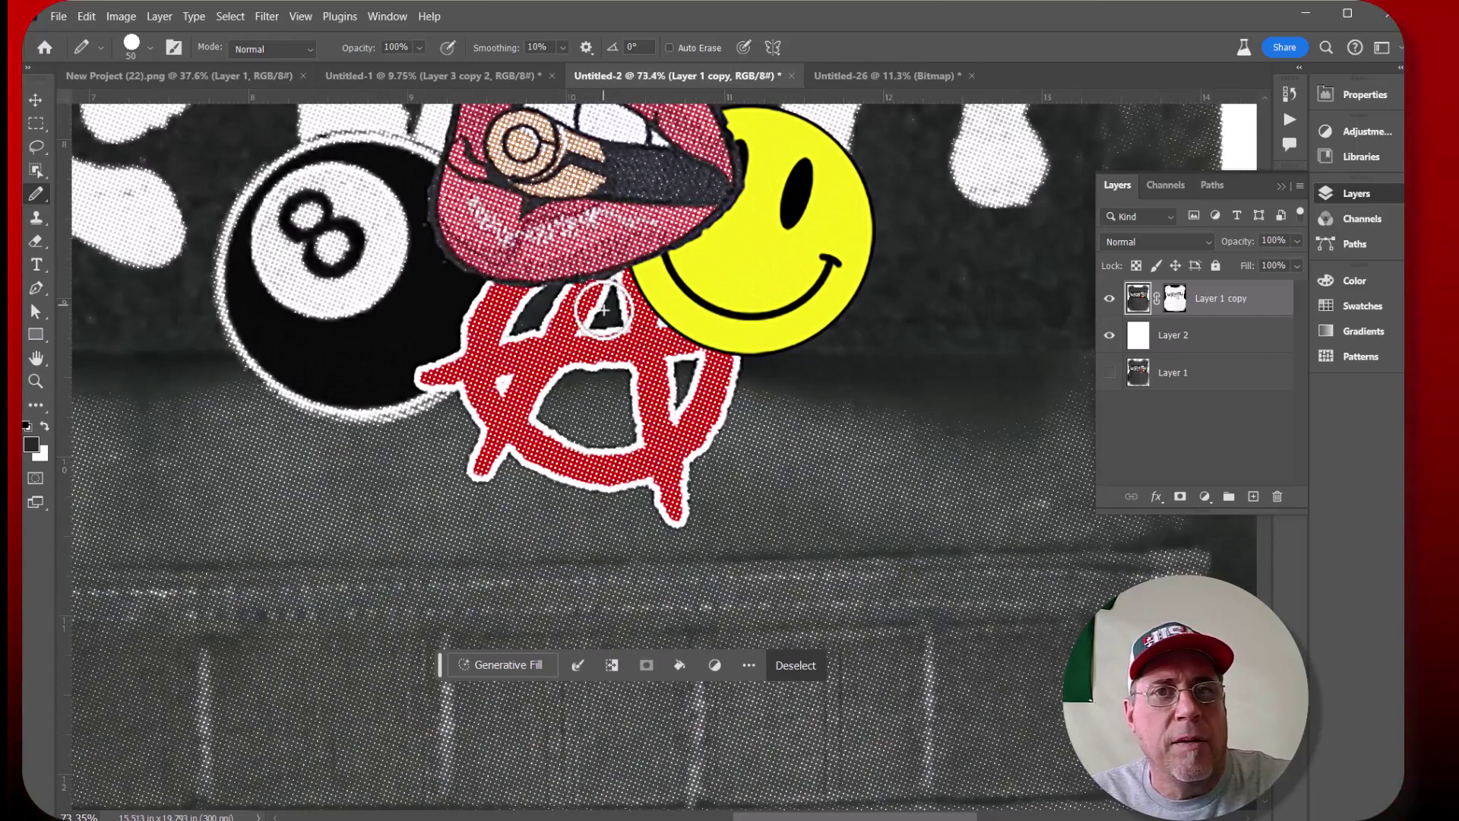
pyautogui.scroll(-2, 600, 319)
pyautogui.scroll(-5, 629, 266)
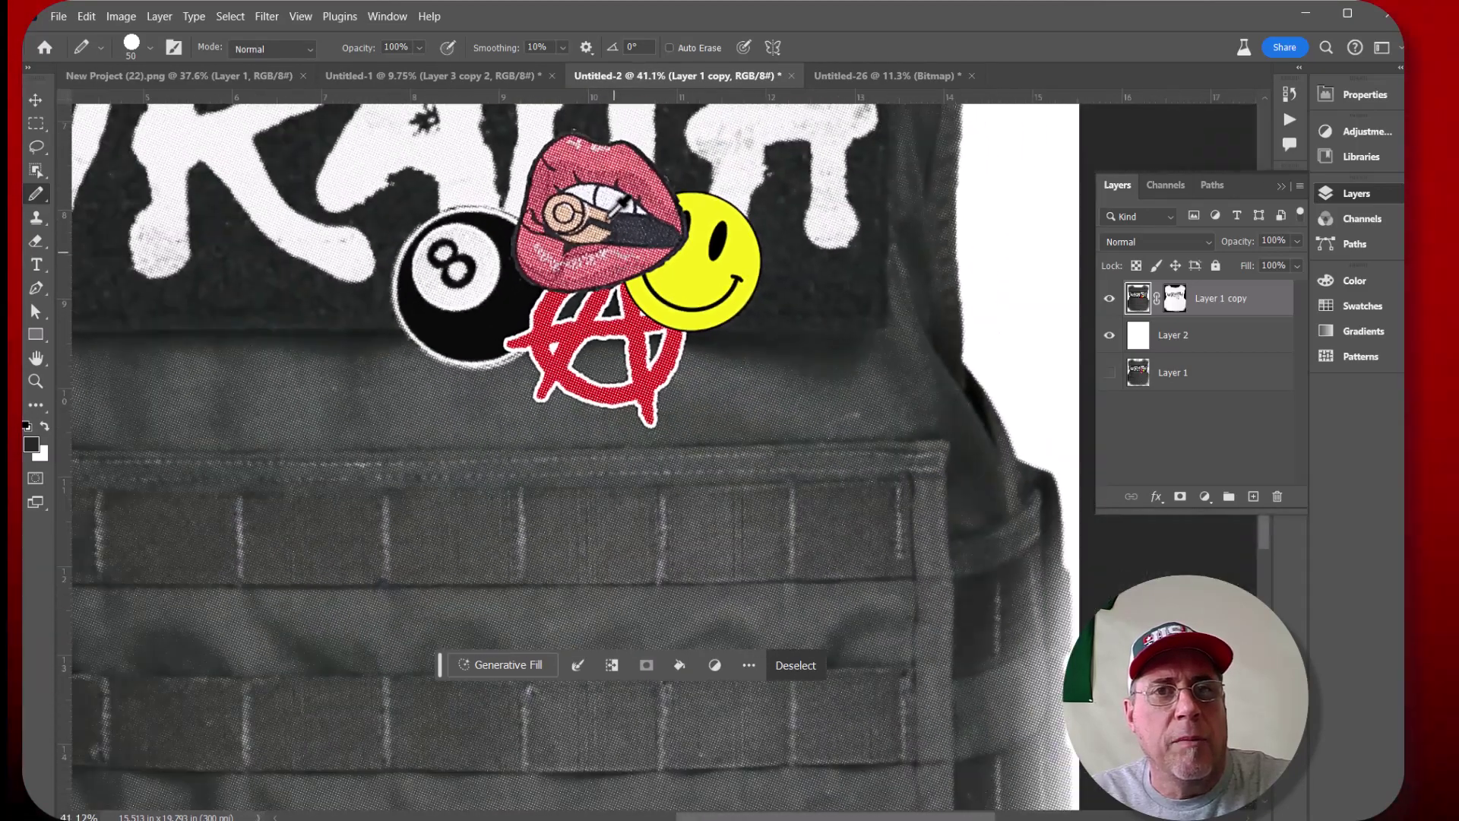
pyautogui.scroll(-2, 623, 327)
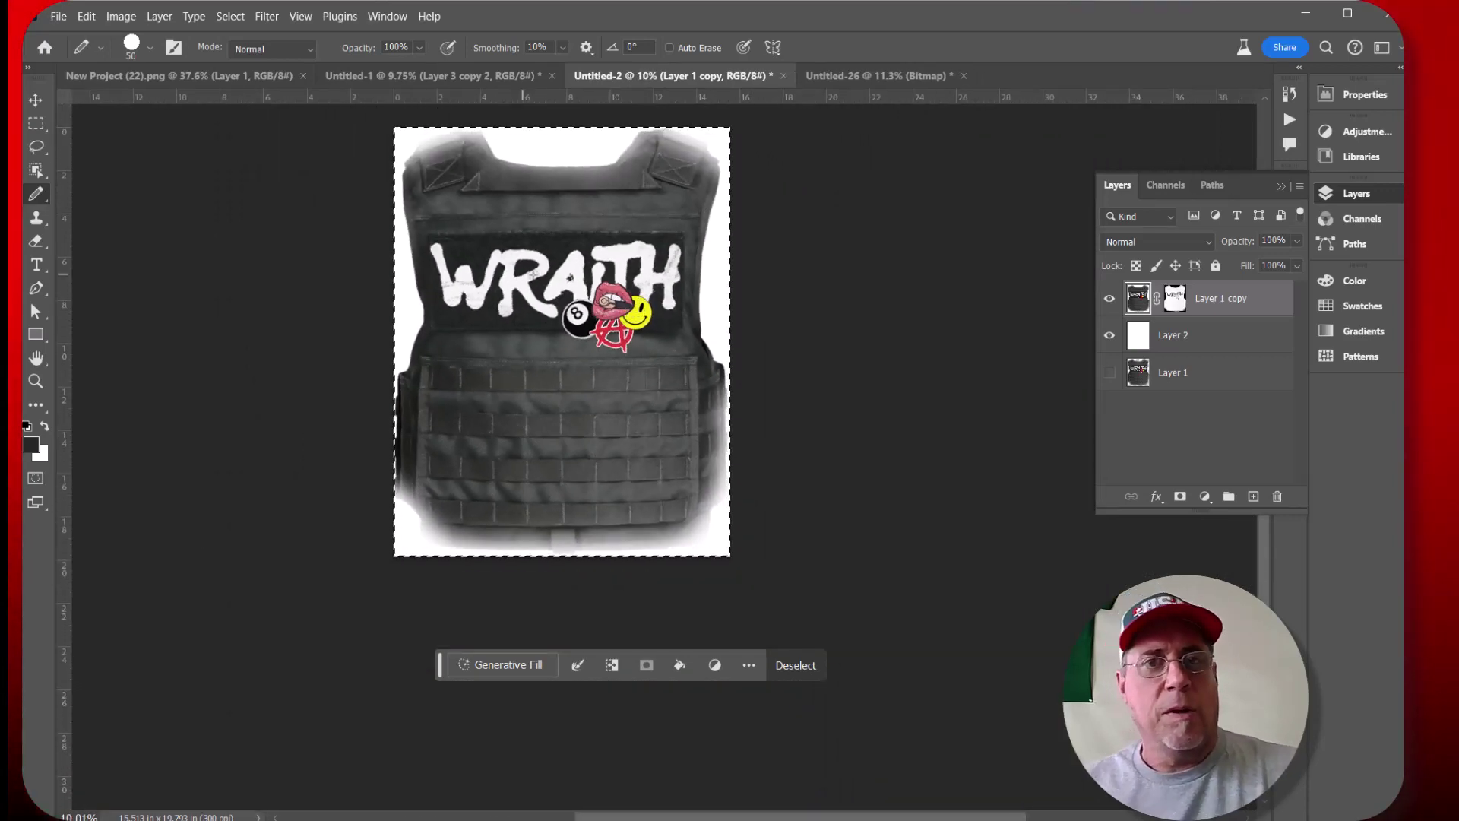
pyautogui.scroll(1, 526, 273)
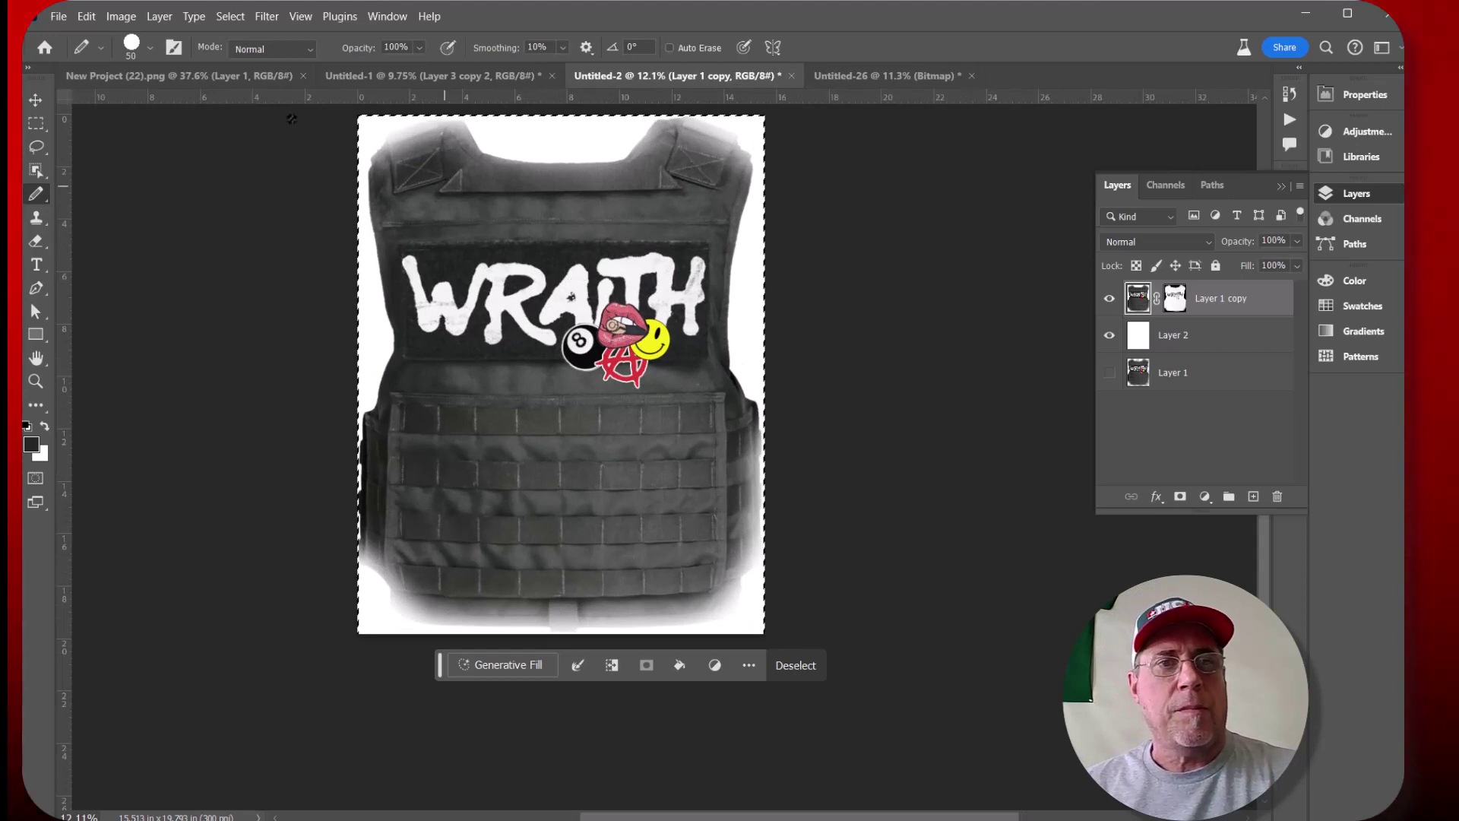
pyautogui.click(35, 99)
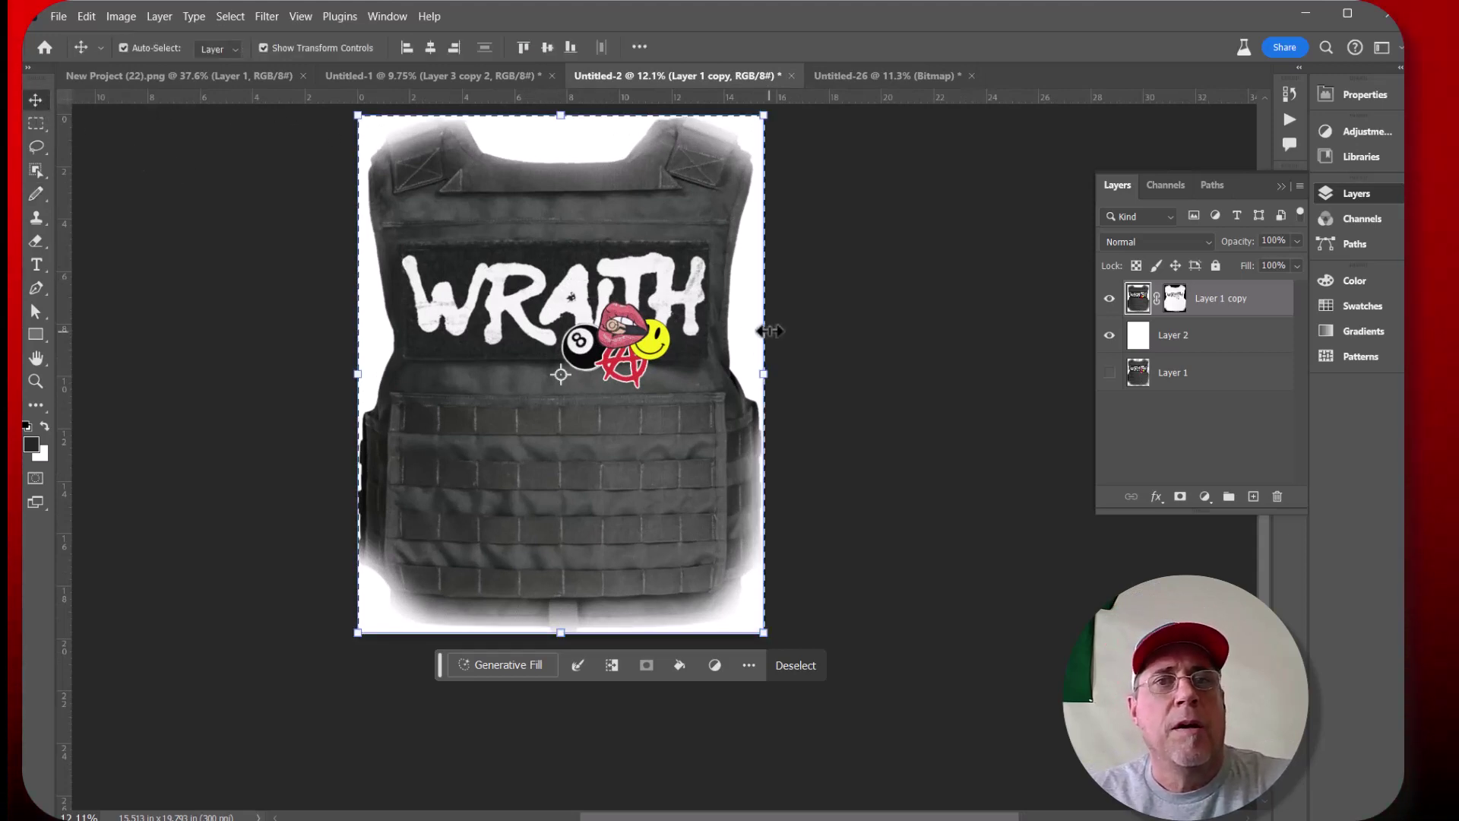